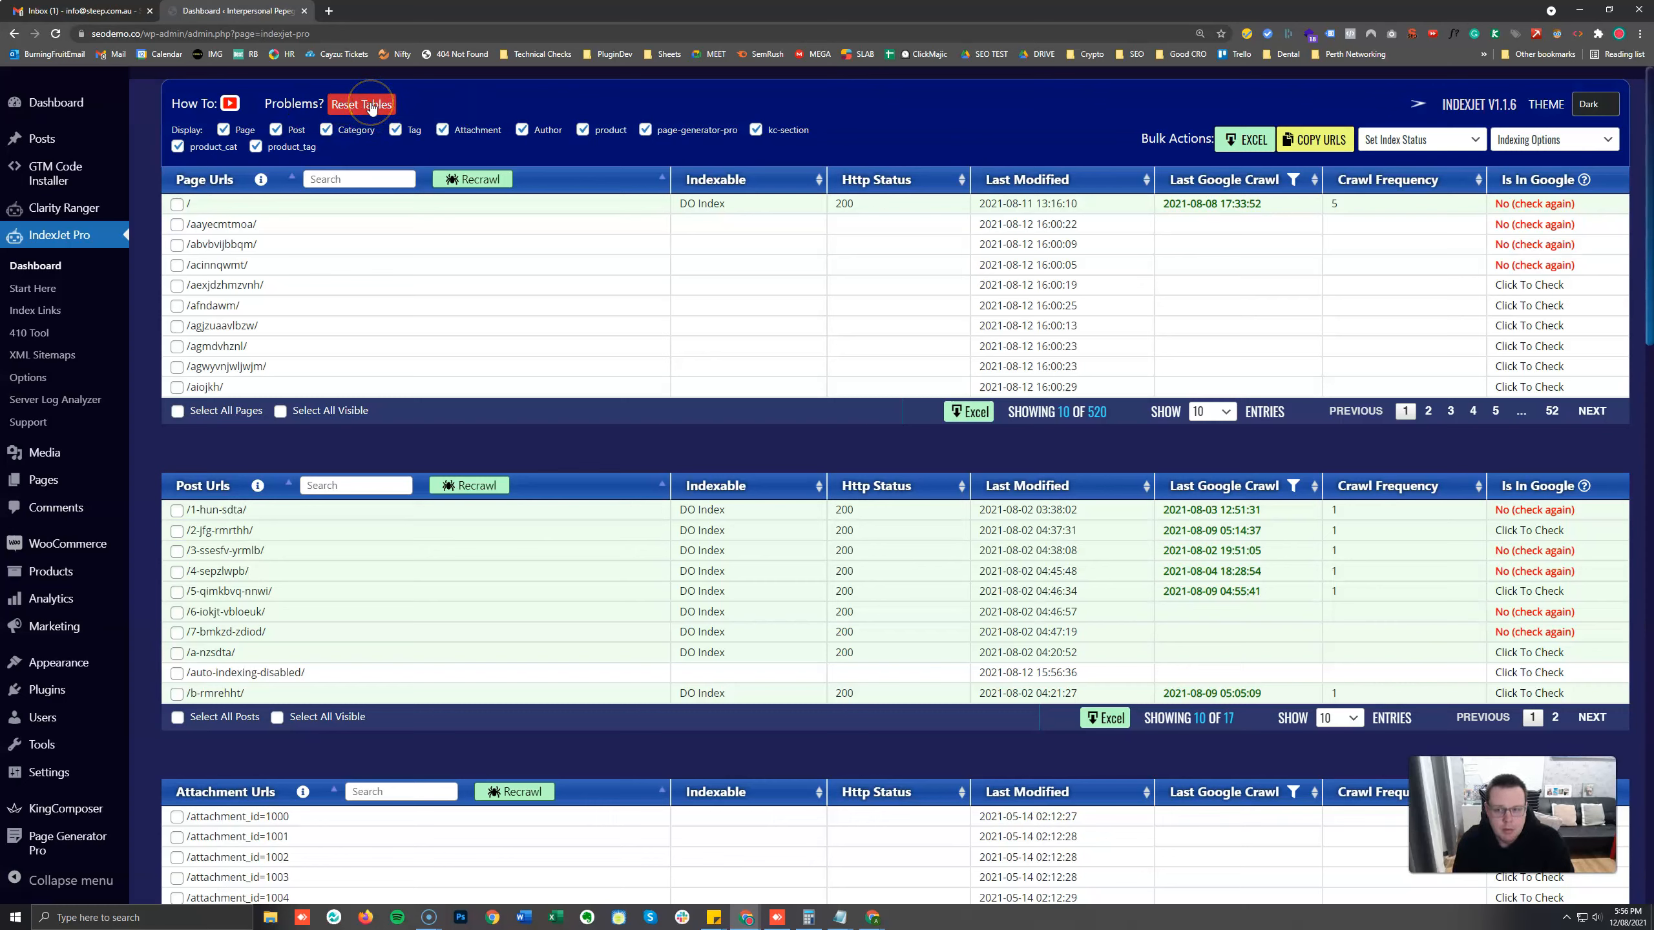
Hide every URL table on the dashboard, including Page, Post, Category, Tag, Attachment, Author, product and the remaining types.
{"action": "left_click", "coordinate": [275, 130]}
{"action": "left_click", "coordinate": [364, 133]}
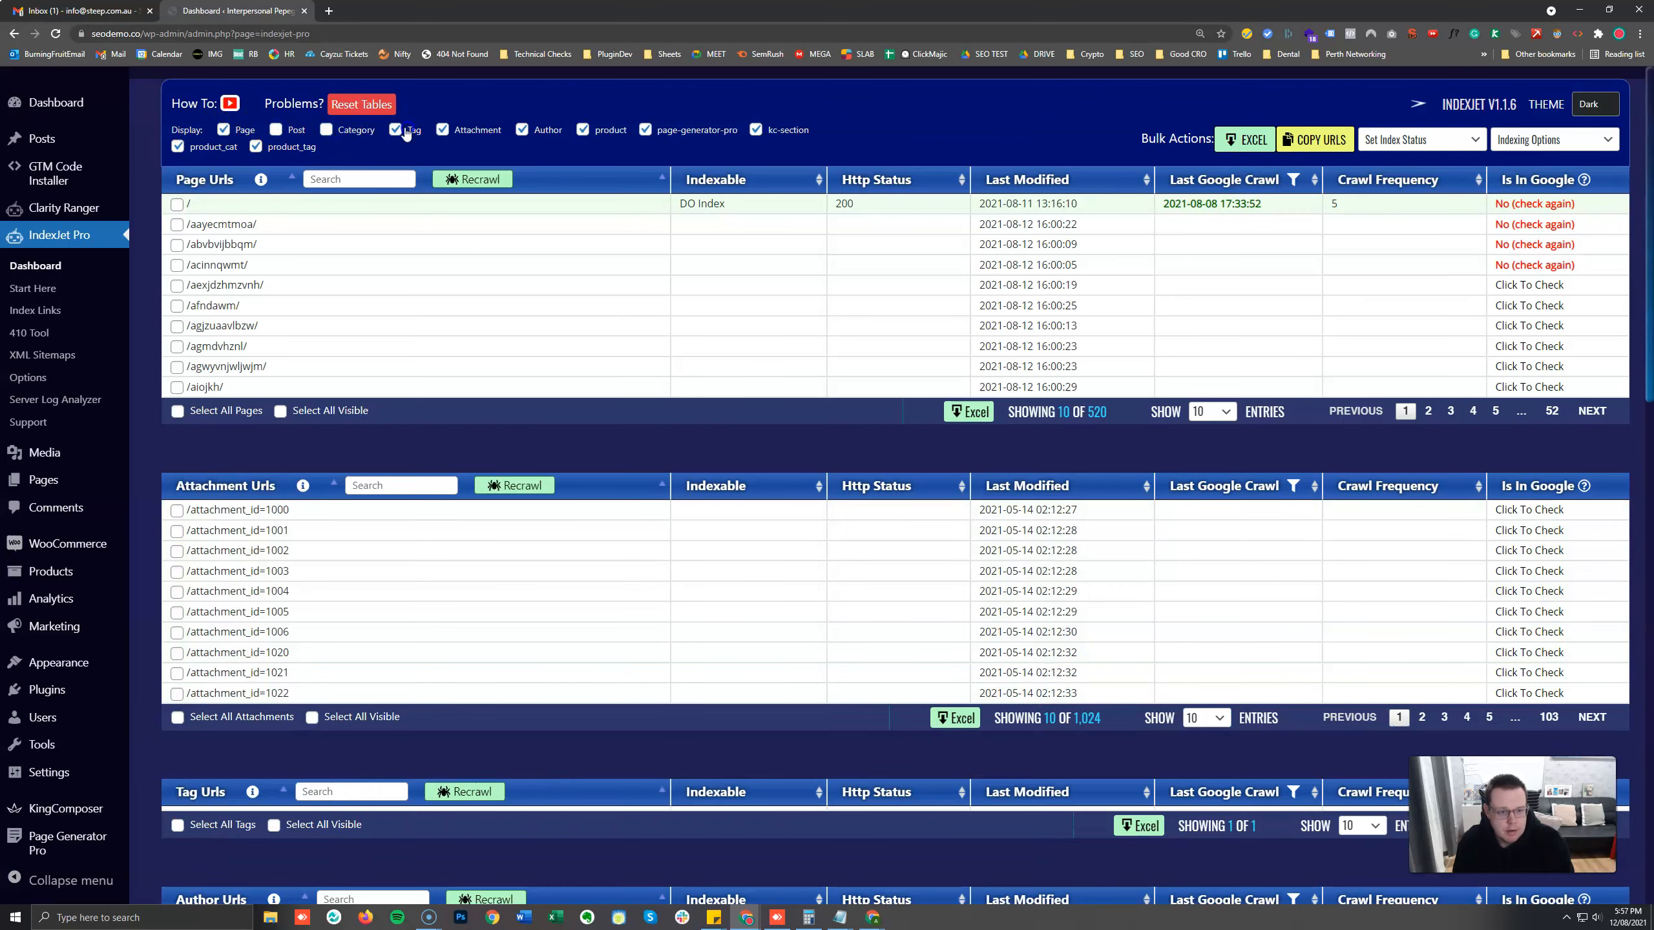
{"action": "left_click", "coordinate": [398, 130]}
{"action": "left_click", "coordinate": [443, 129]}
{"action": "left_click", "coordinate": [522, 130]}
{"action": "left_click", "coordinate": [583, 130]}
{"action": "left_click", "coordinate": [646, 130]}
{"action": "left_click", "coordinate": [755, 130]}
{"action": "left_click", "coordinate": [256, 147]}
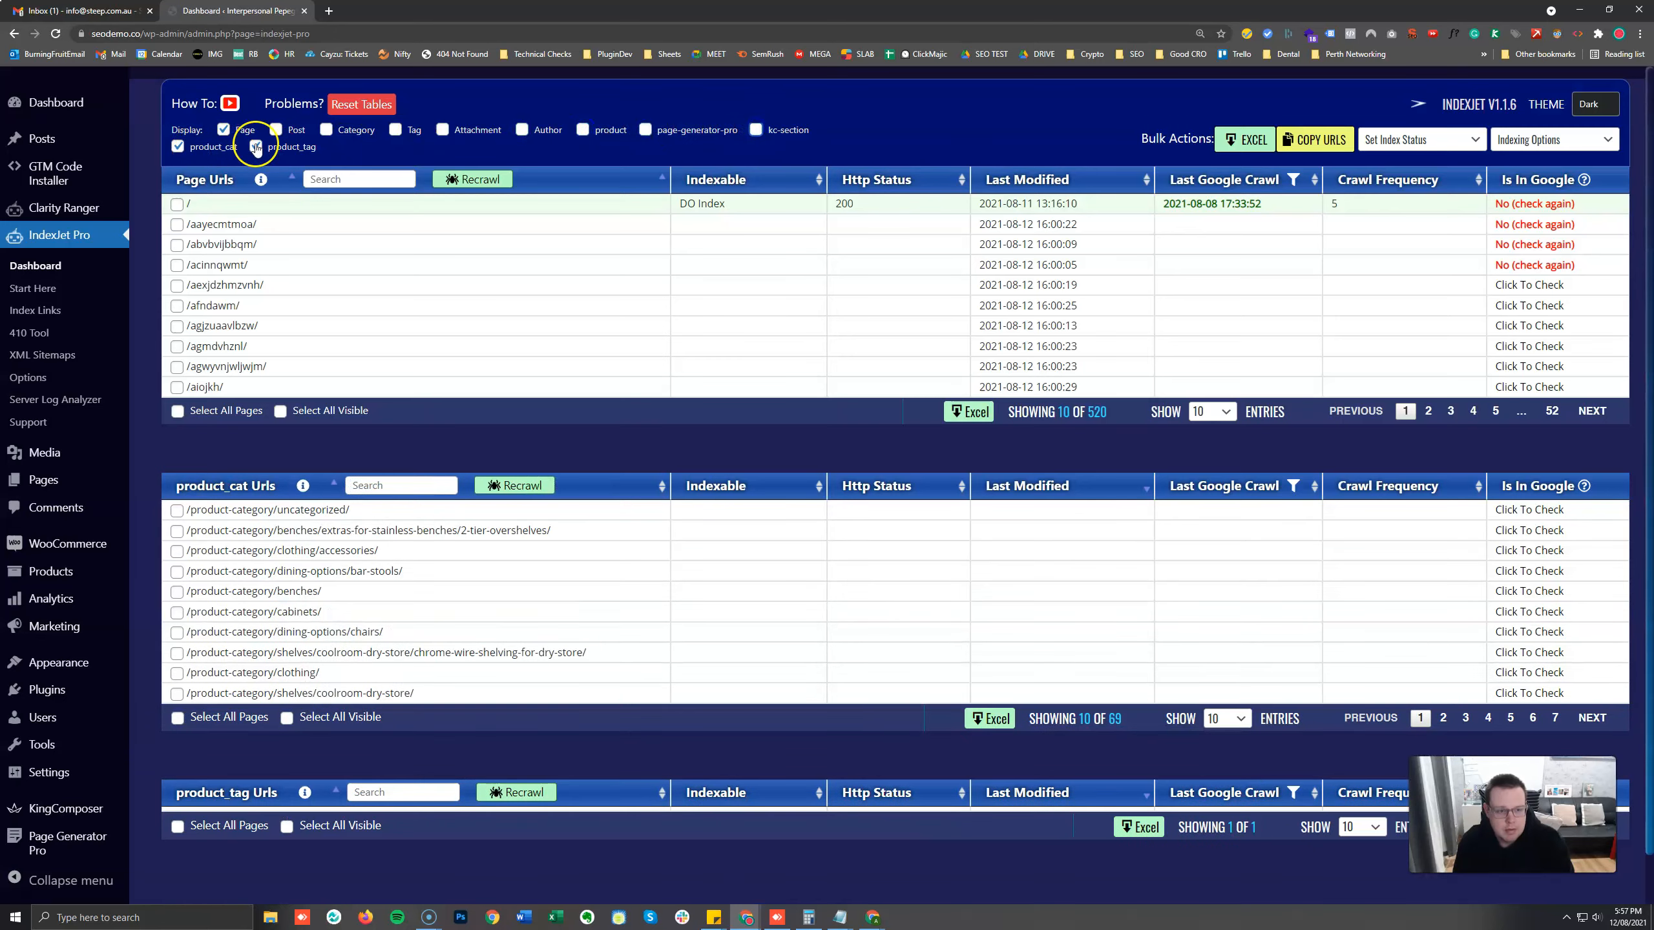
{"action": "left_click", "coordinate": [224, 131]}
{"action": "left_click", "coordinate": [178, 146]}
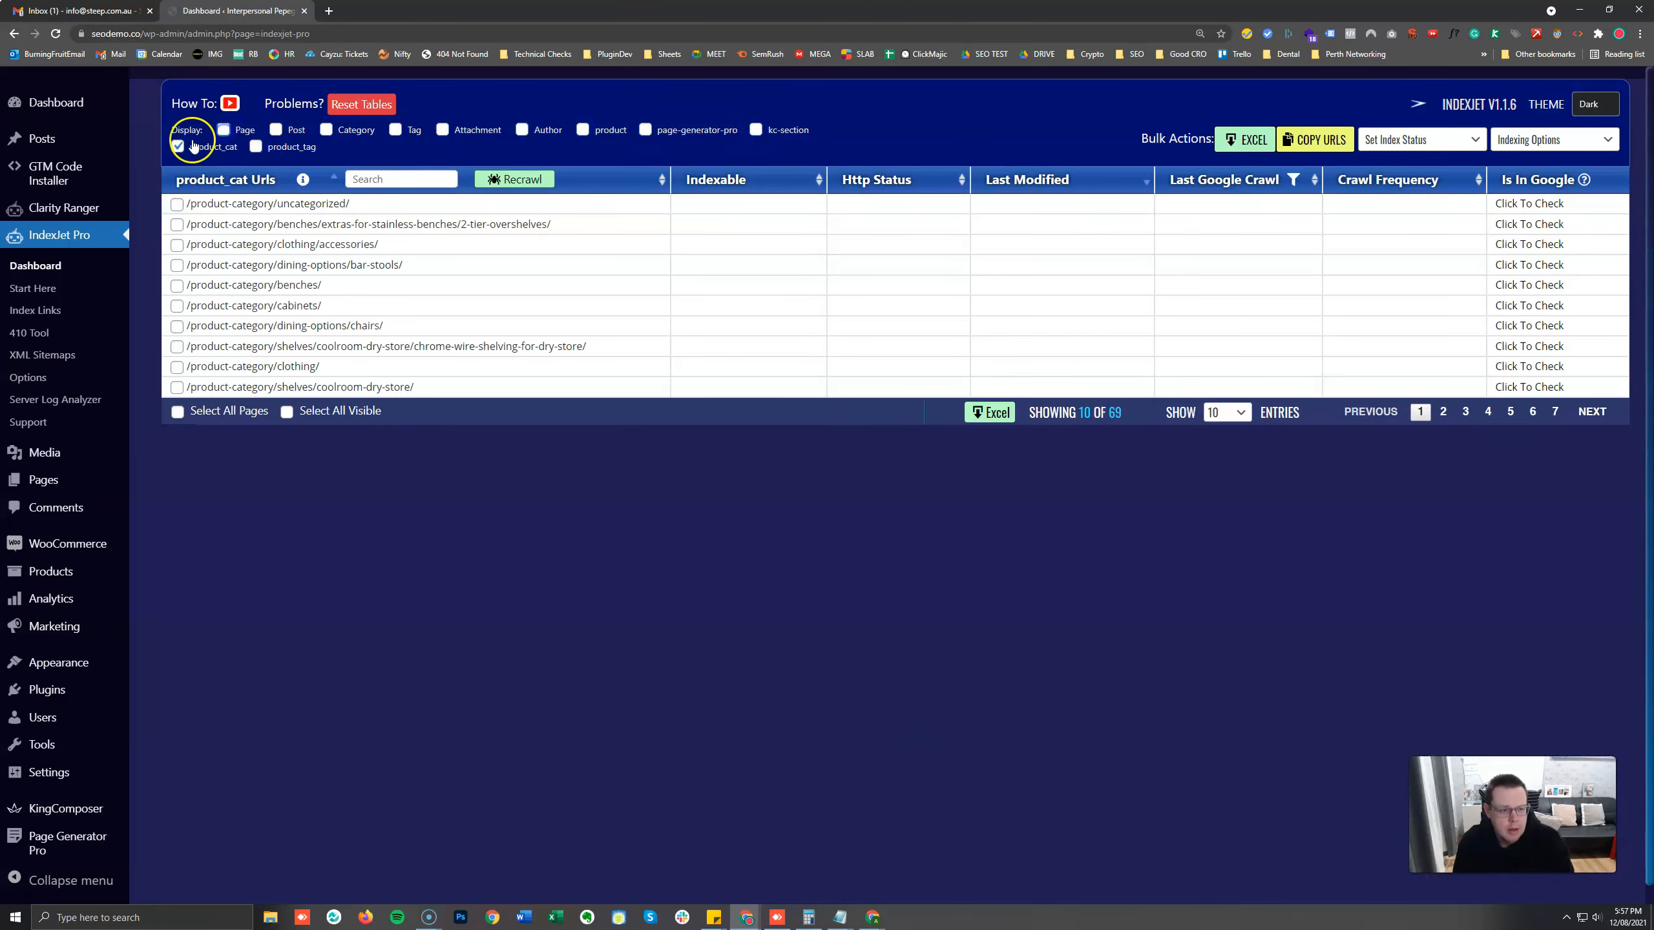
Display only the product, product_tag and product_cat URL tables.
{"action": "left_click", "coordinate": [581, 130]}
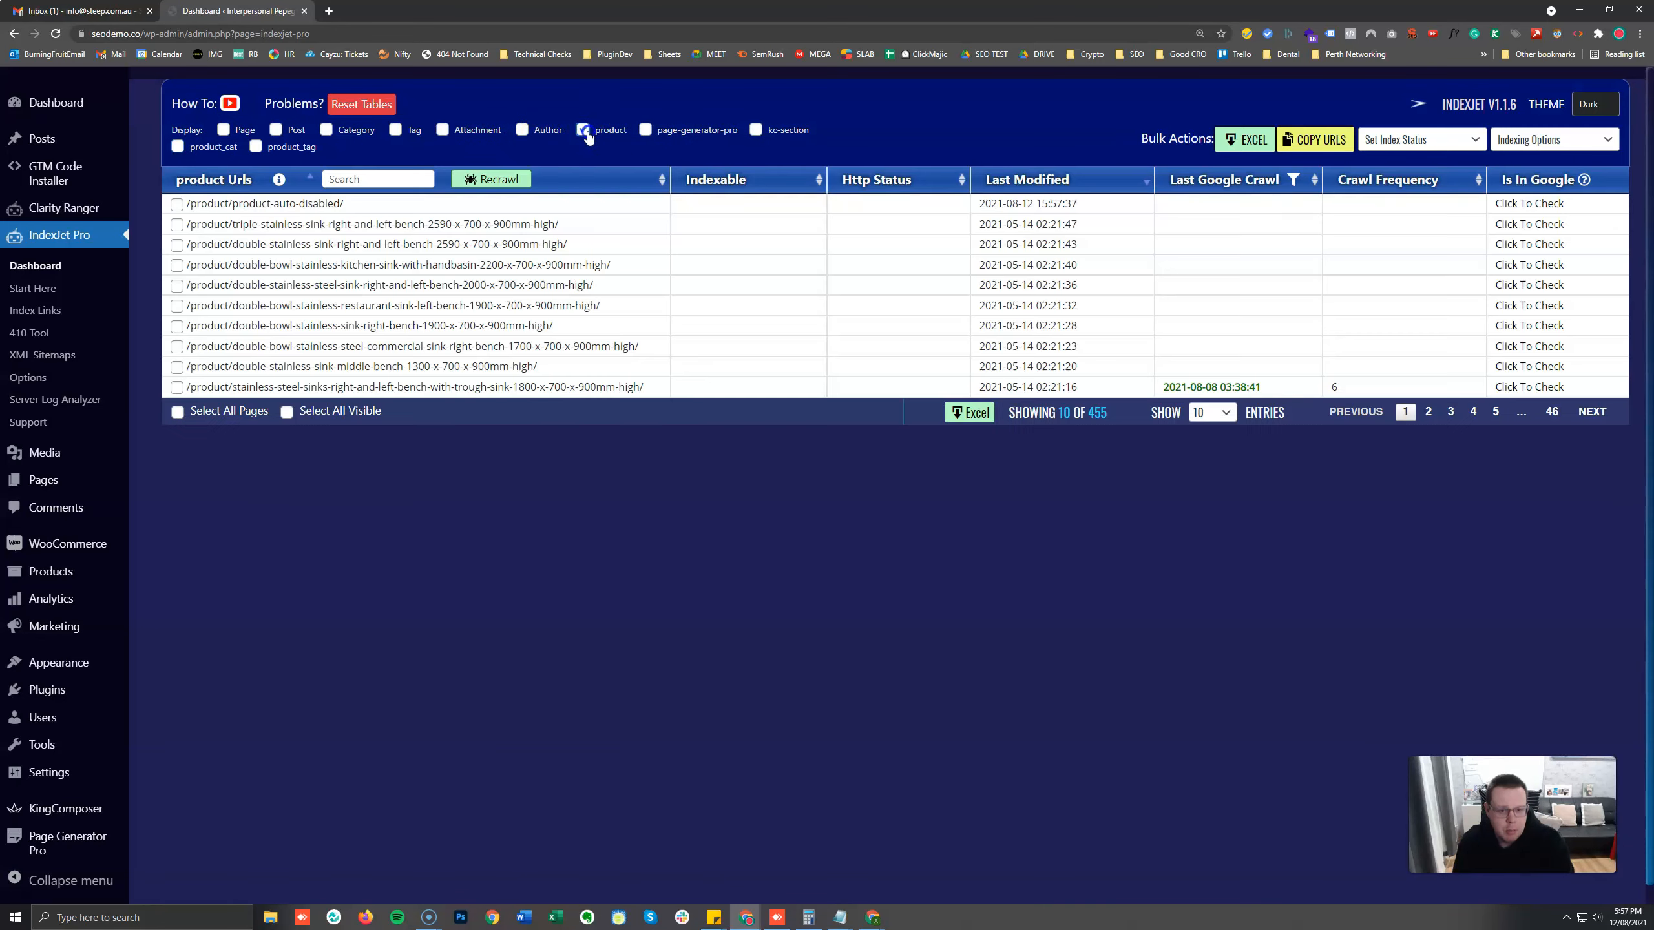
{"action": "left_click", "coordinate": [255, 146]}
{"action": "left_click", "coordinate": [178, 146]}
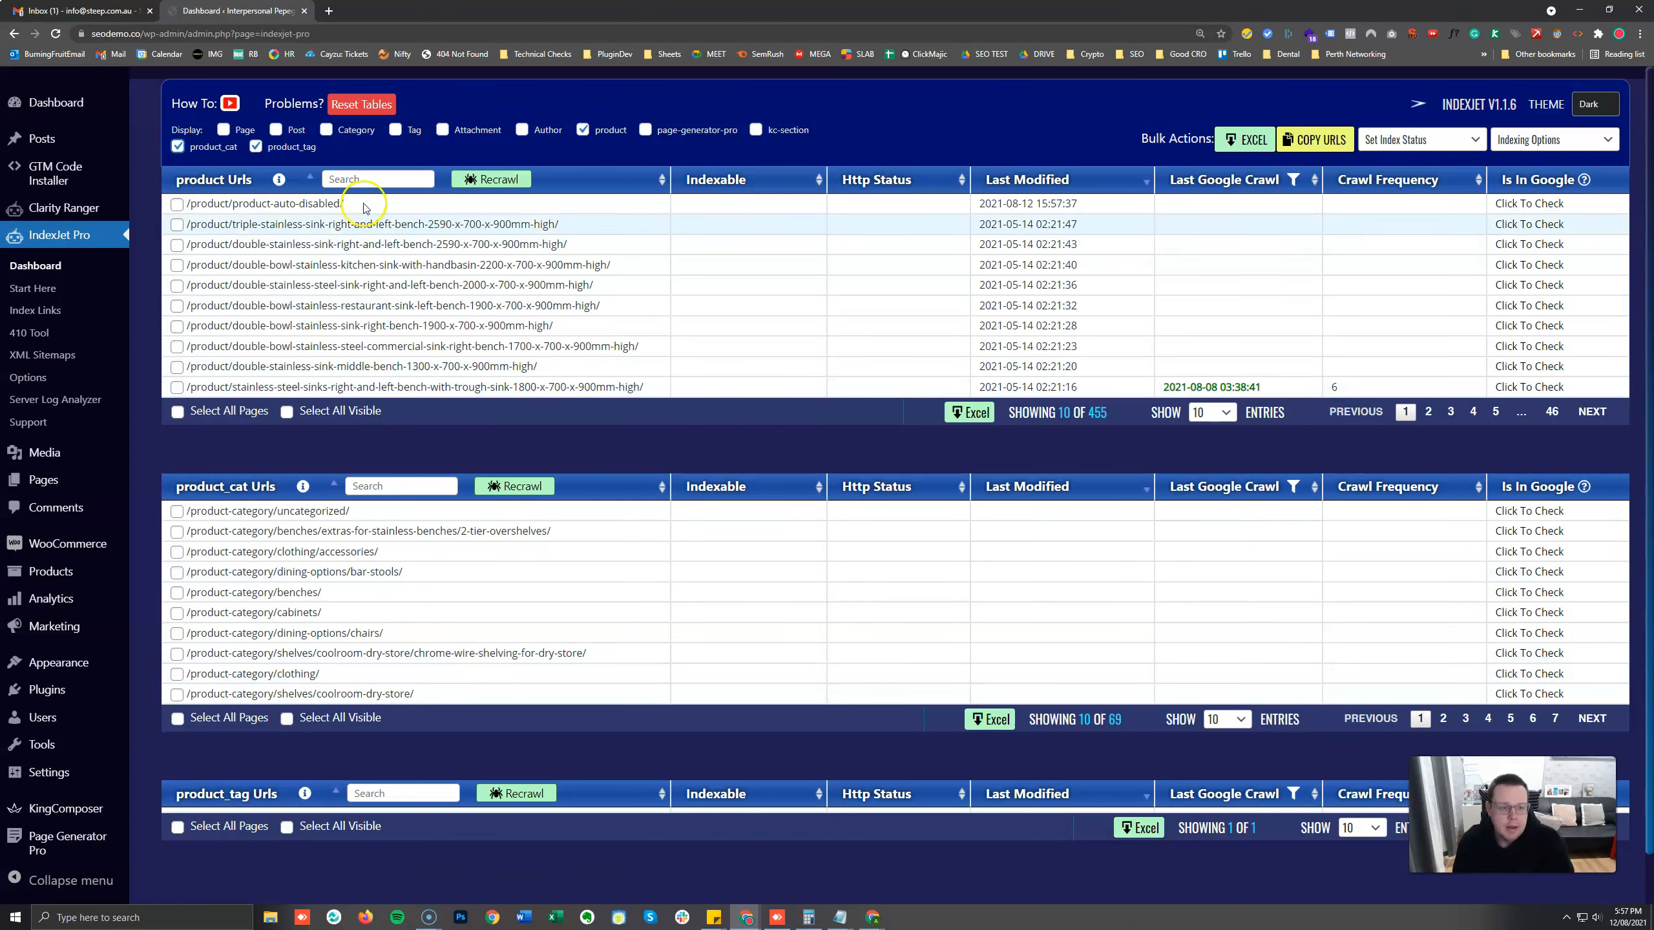
Hide the product_cat, product_tag and product tables and display only the Page and Post URL tables.
{"action": "left_click", "coordinate": [178, 146]}
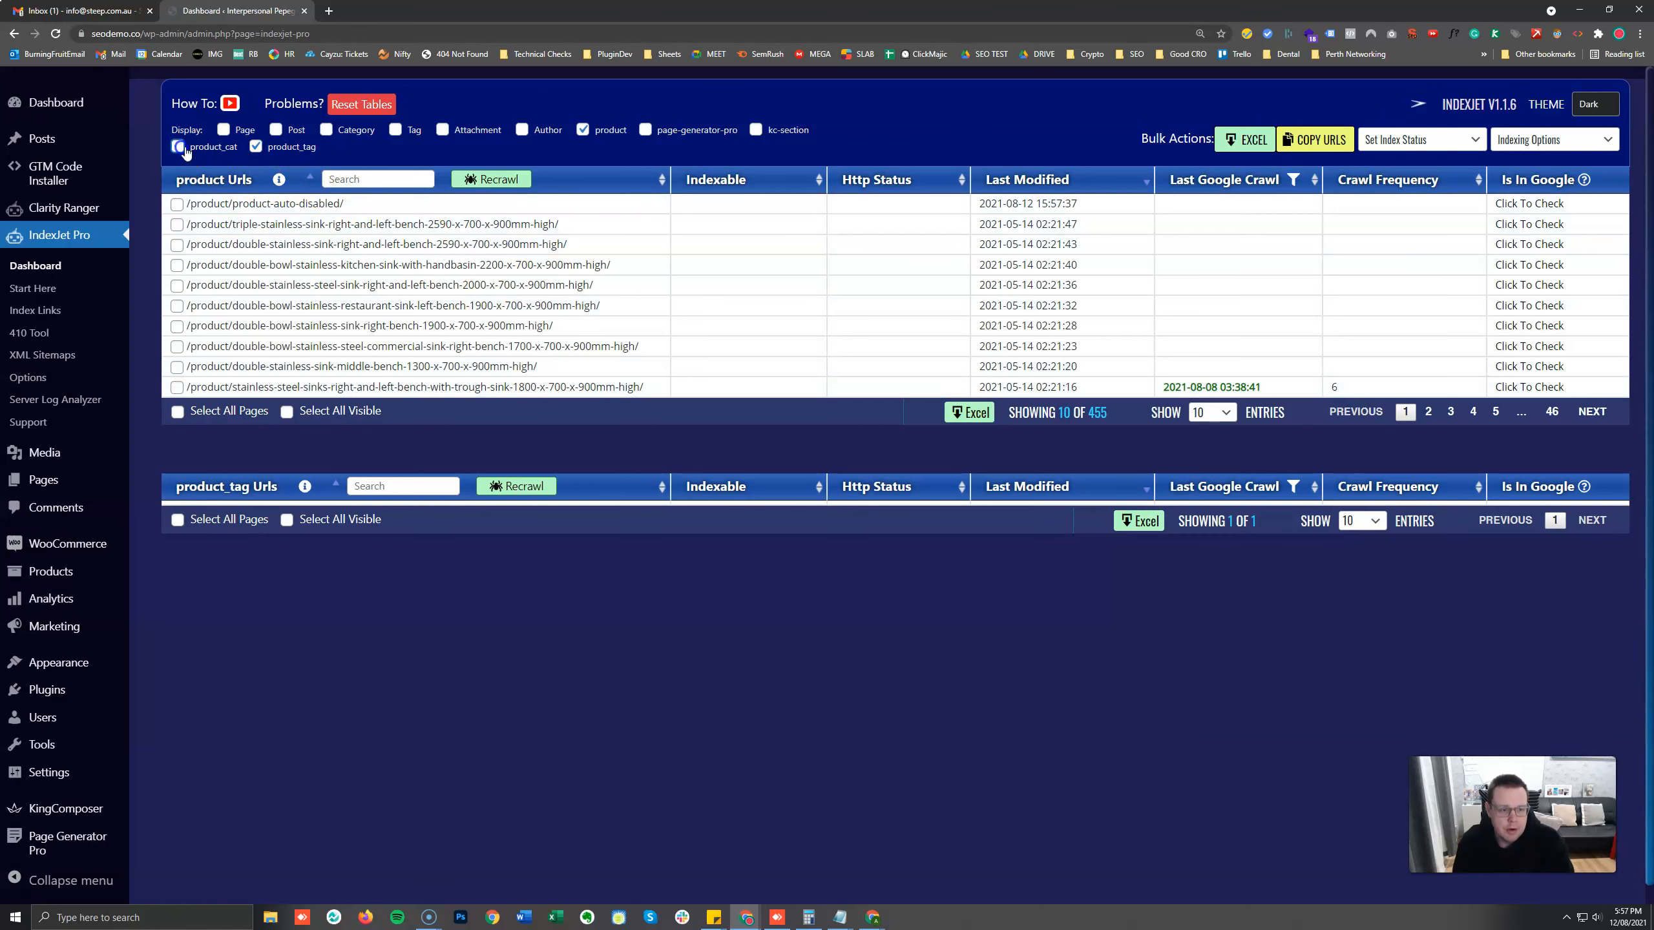
{"action": "left_click", "coordinate": [256, 146]}
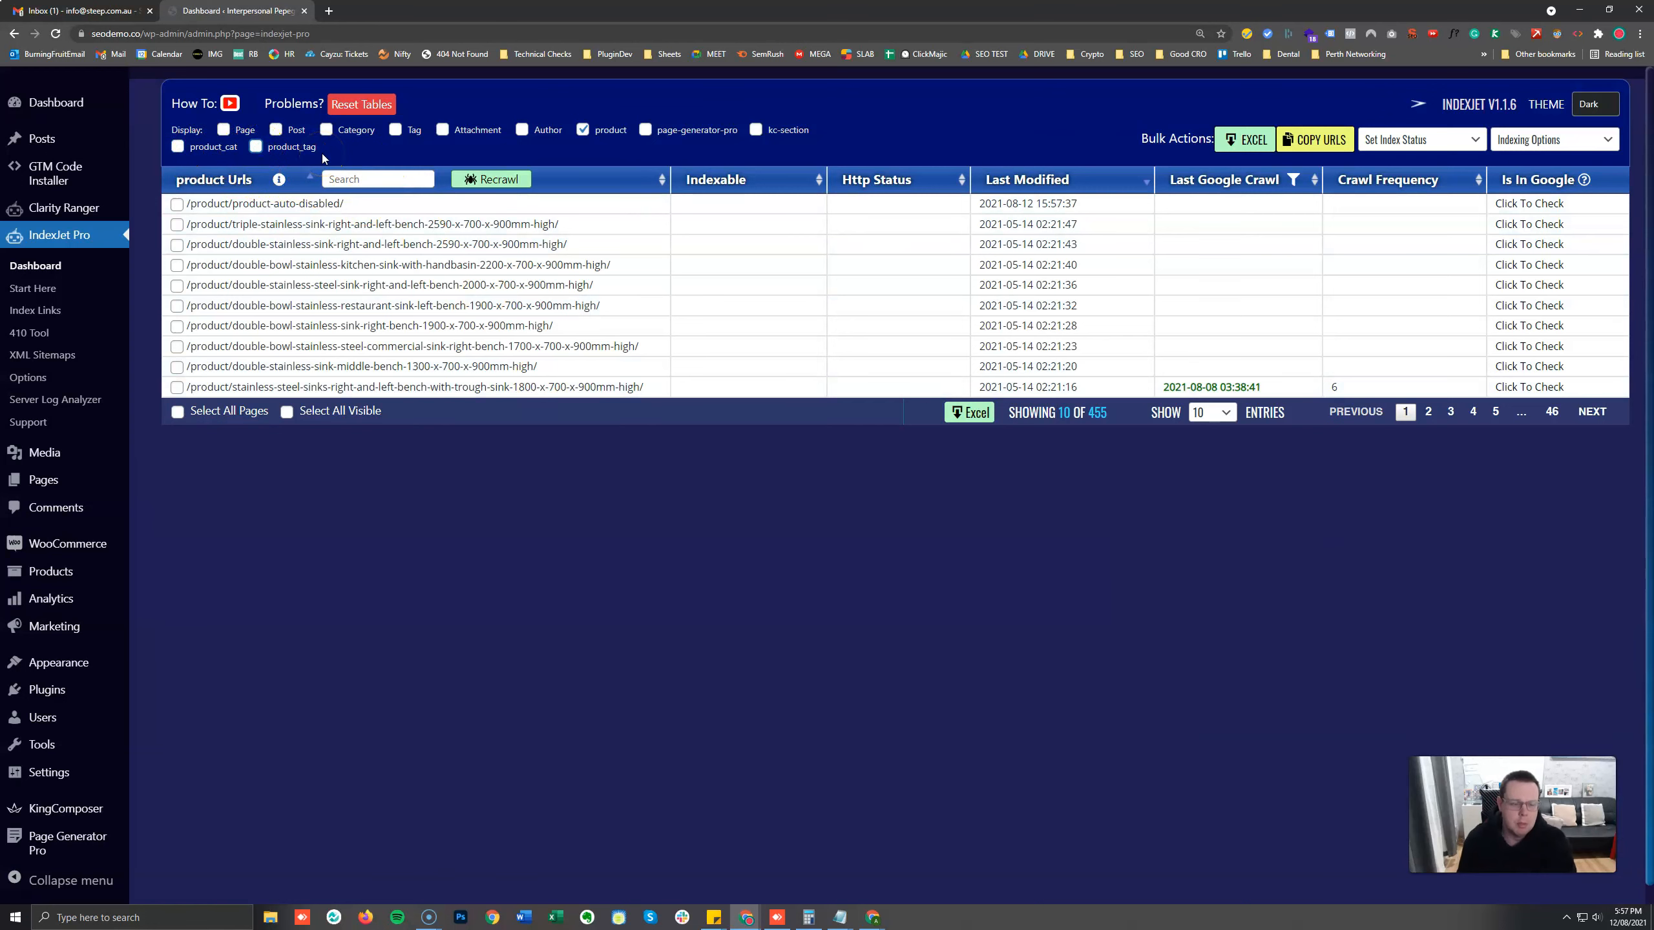
{"action": "left_click", "coordinate": [223, 130]}
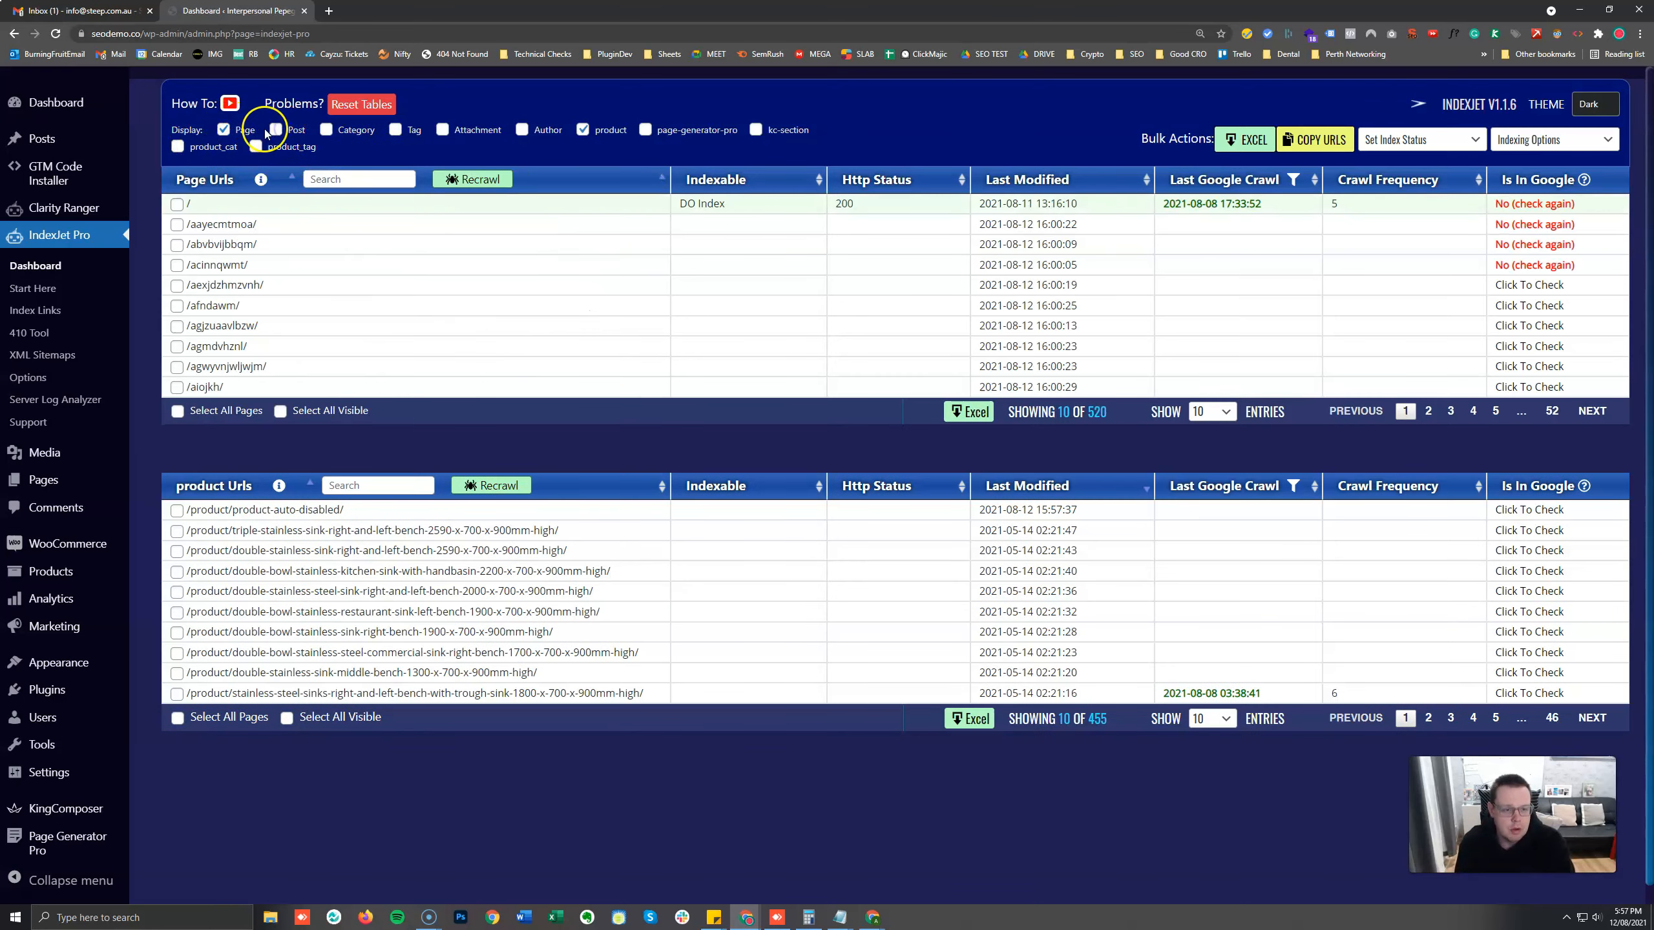
{"action": "left_click", "coordinate": [276, 129]}
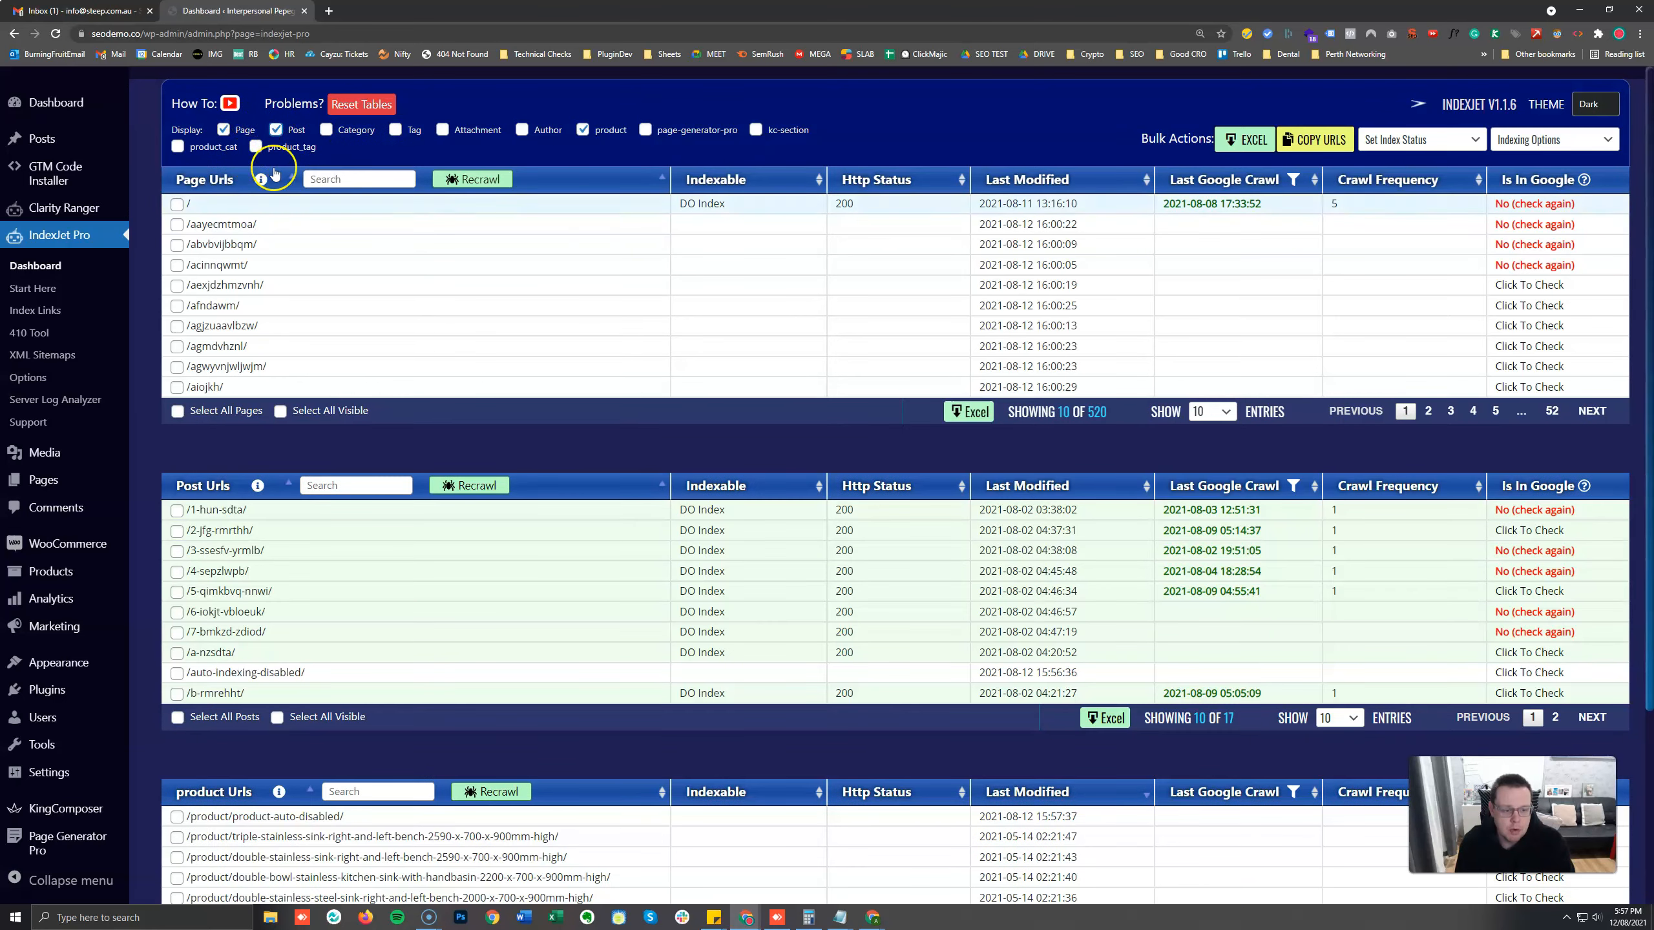
{"action": "left_click", "coordinate": [582, 130]}
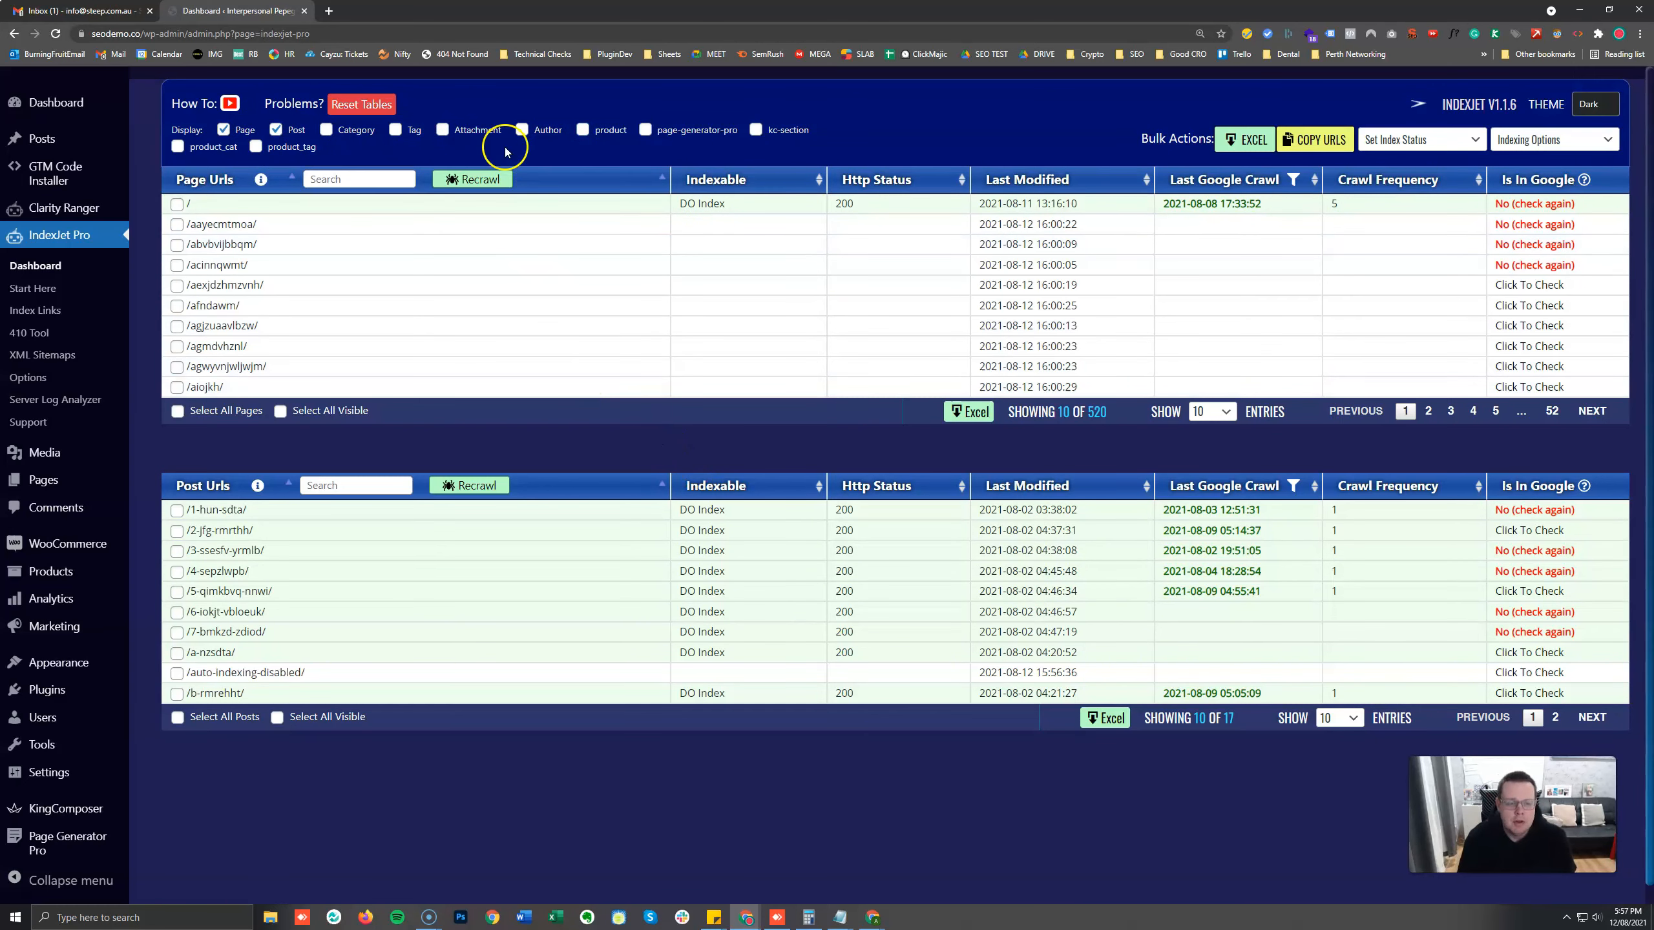
Display the Category, Tag, Attachment, Author, product, page-generator-pro, kc-section, product_cat and product_tag tables again.
{"action": "left_click", "coordinate": [325, 131]}
{"action": "left_click", "coordinate": [406, 131]}
{"action": "left_click", "coordinate": [477, 130]}
{"action": "left_click", "coordinate": [466, 130]}
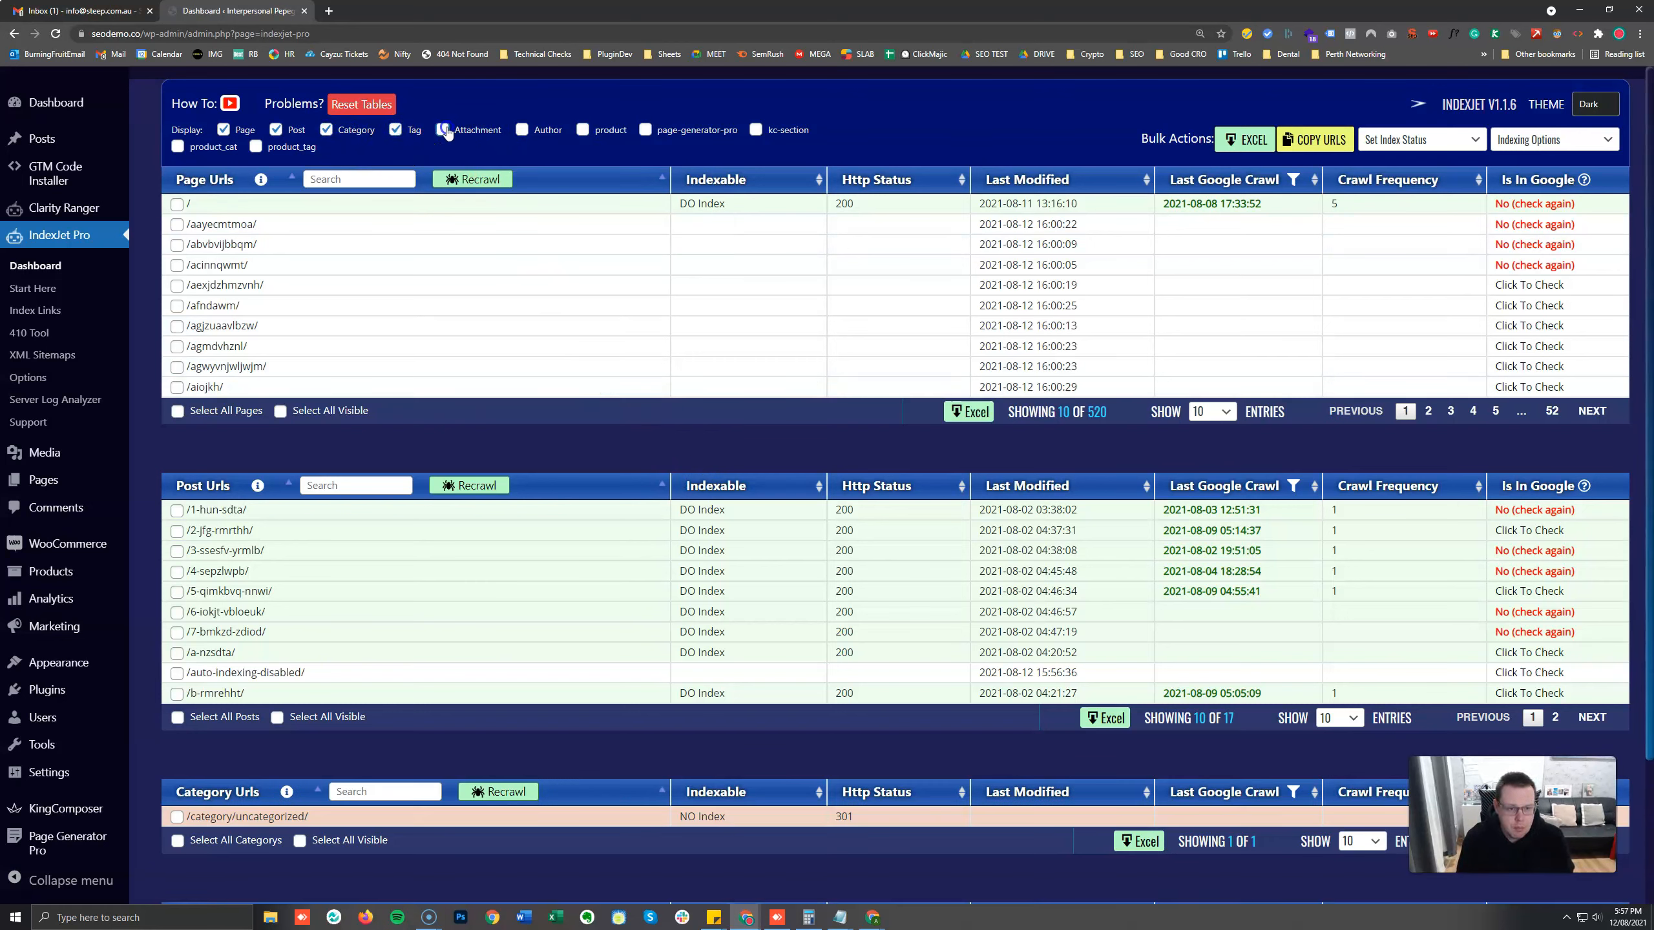
{"action": "left_click", "coordinate": [583, 130]}
{"action": "left_click", "coordinate": [645, 131]}
{"action": "left_click", "coordinate": [754, 131]}
{"action": "left_click", "coordinate": [177, 146]}
{"action": "left_click", "coordinate": [256, 146]}
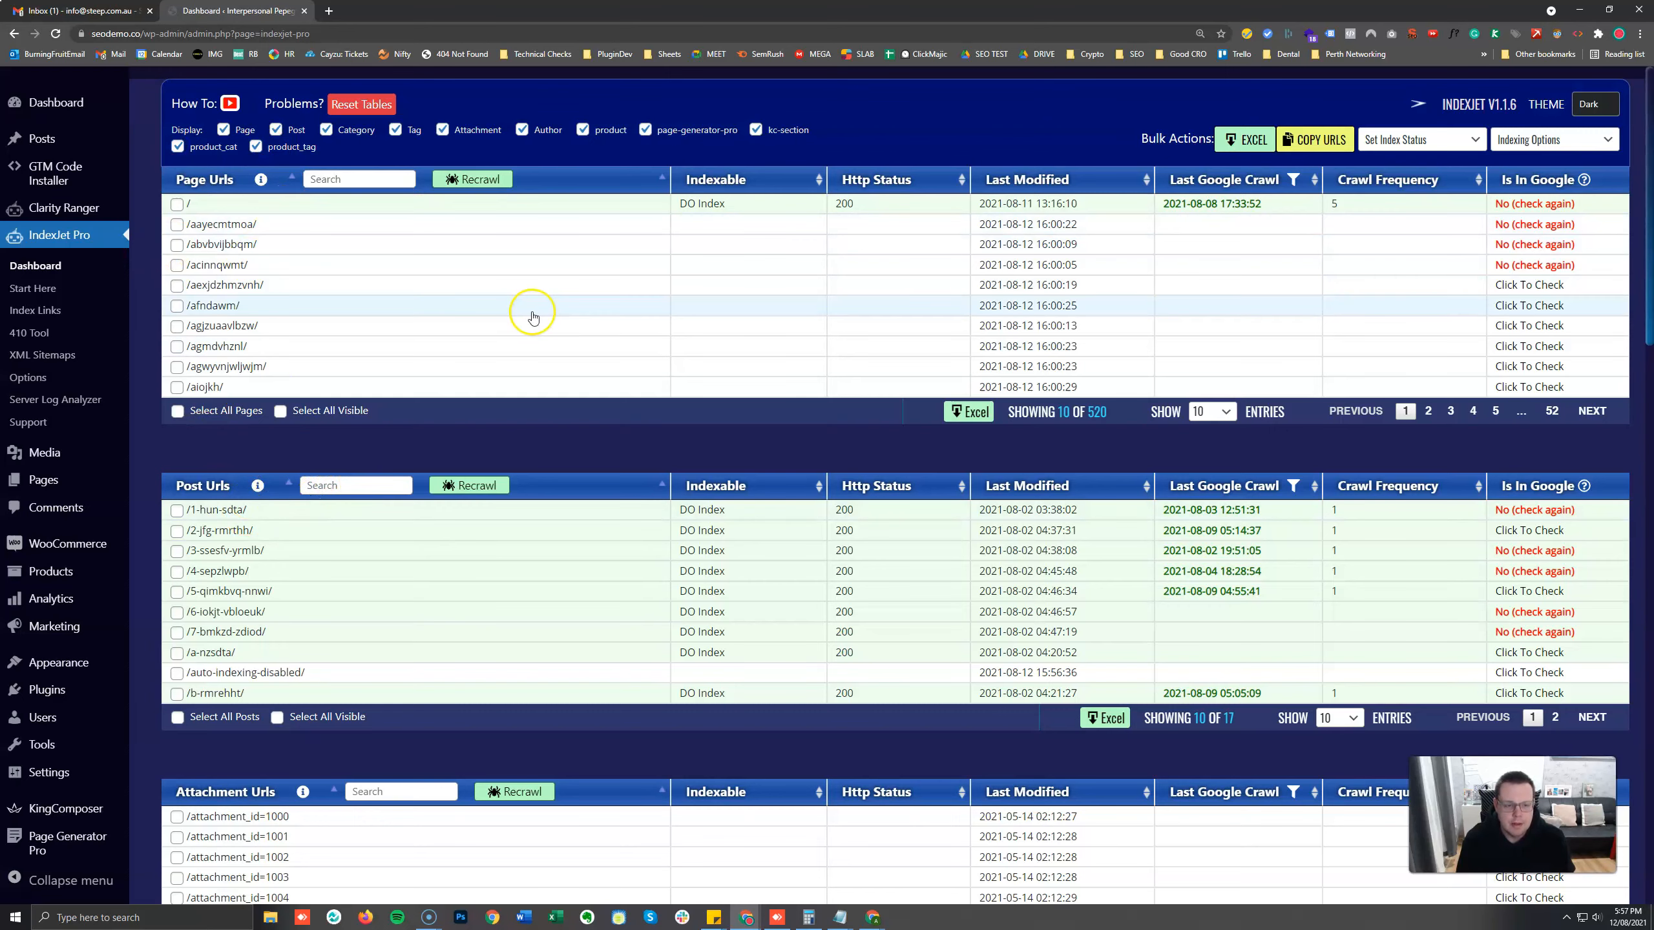
Recrawl the URLs in the Post Urls table.
{"action": "scroll", "coordinate": [484, 443], "scroll_direction": "down", "scroll_amount": 5}
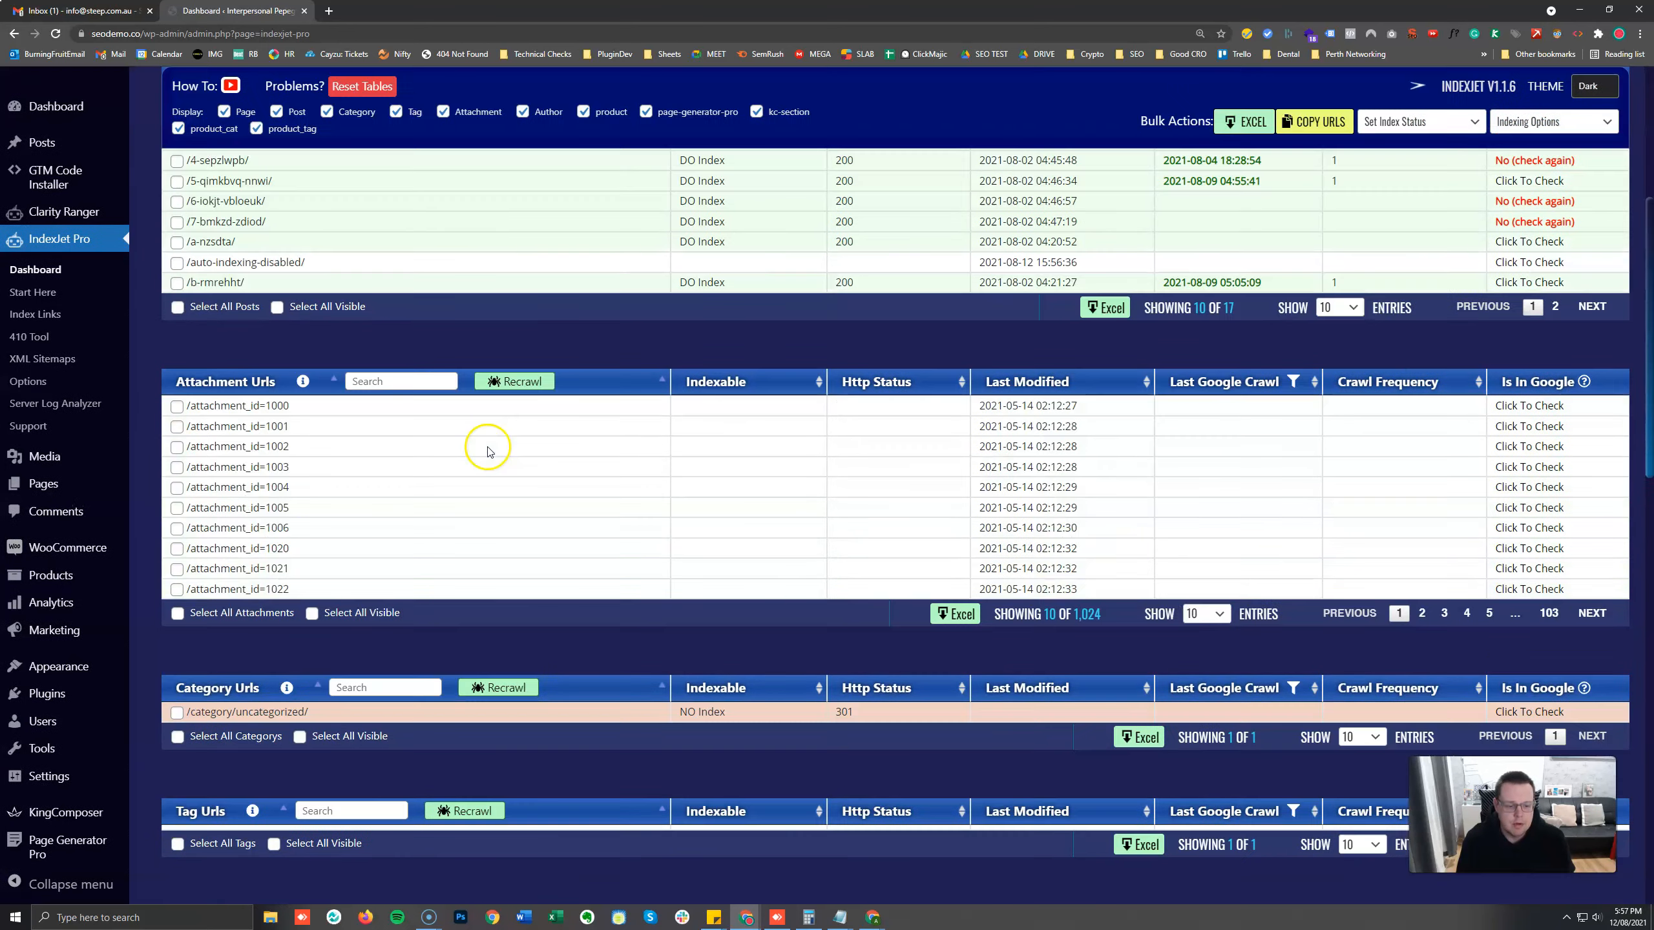
{"action": "left_click", "coordinate": [510, 383]}
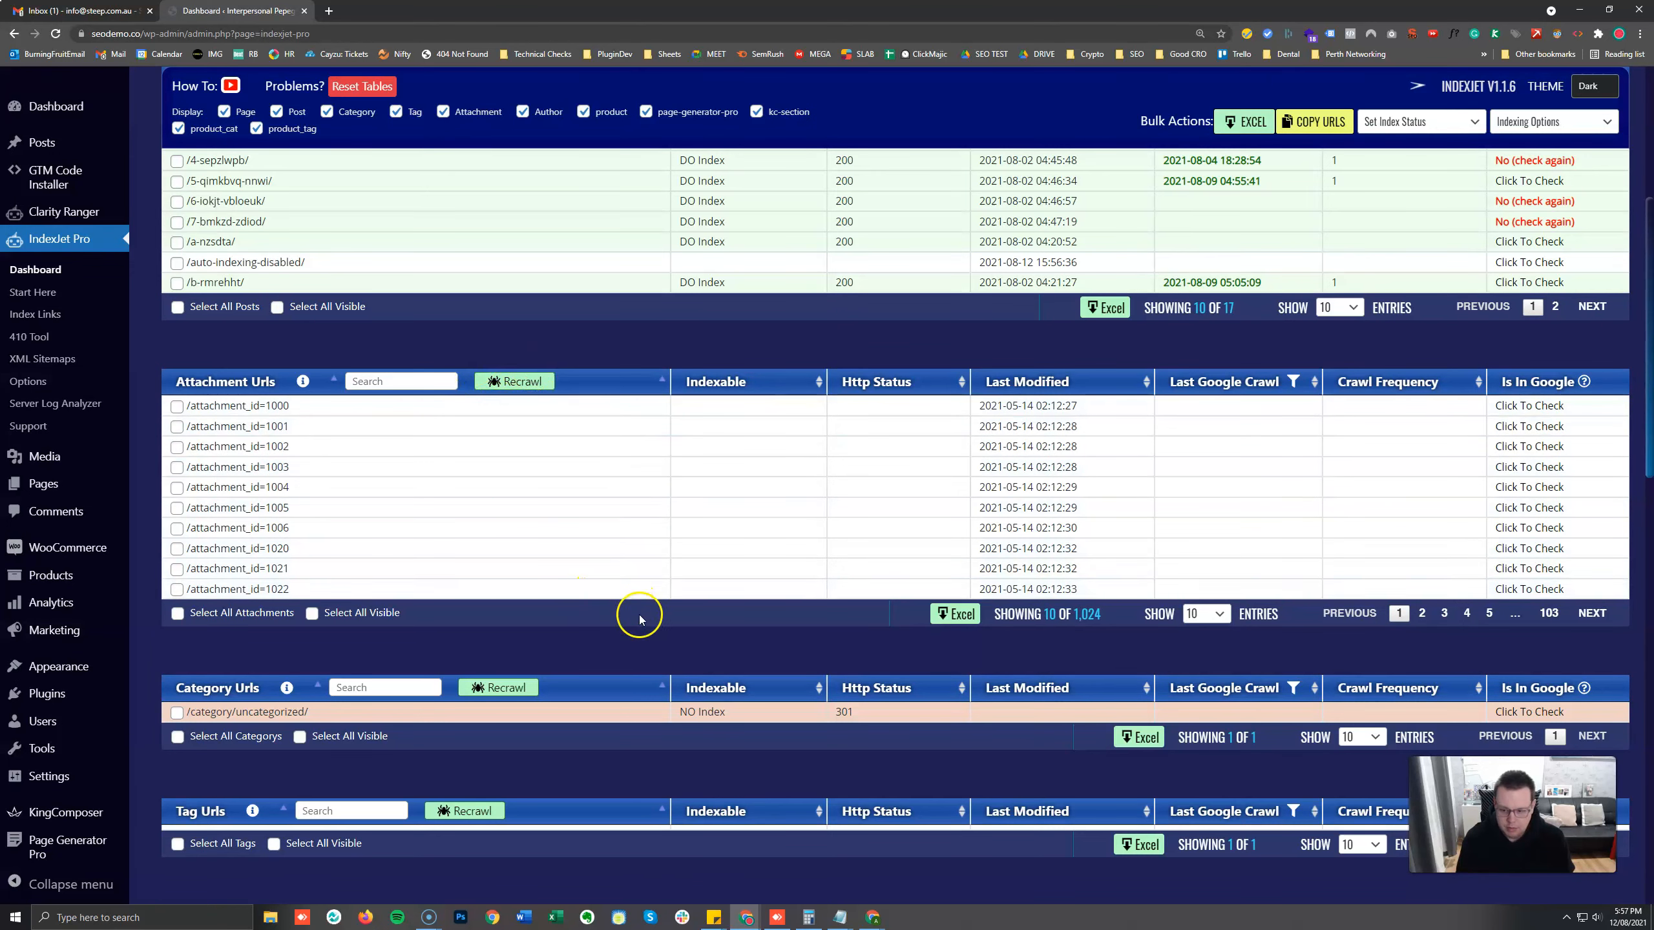
{"action": "scroll", "coordinate": [560, 541], "scroll_direction": "up", "scroll_amount": 3}
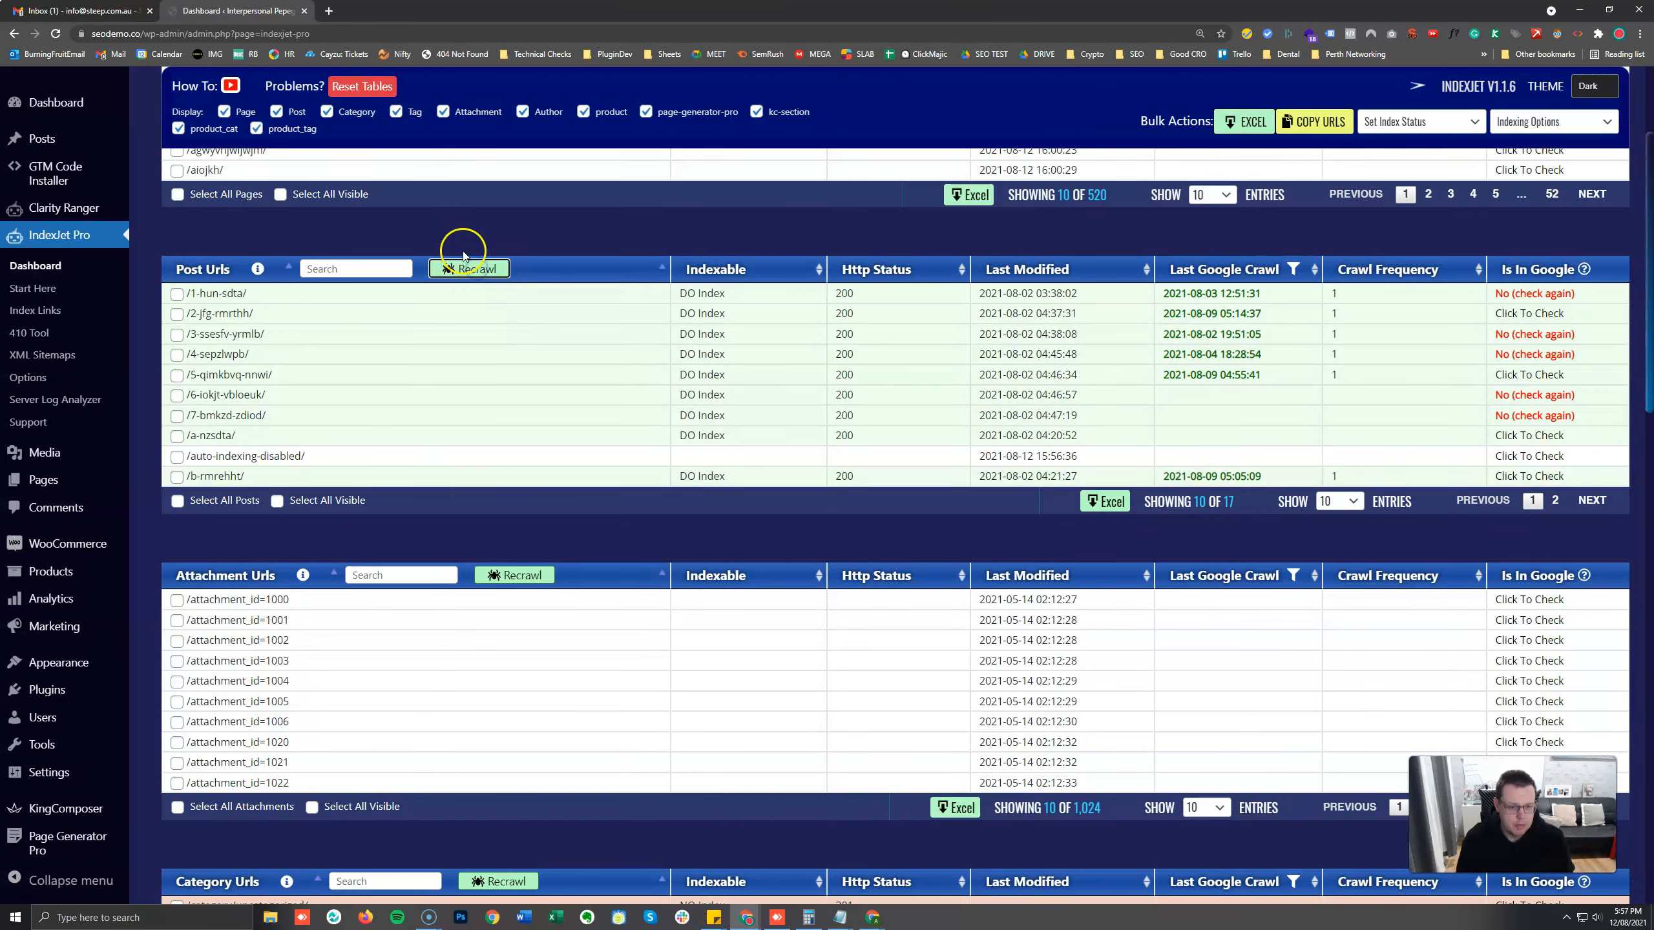
{"action": "left_click", "coordinate": [466, 270]}
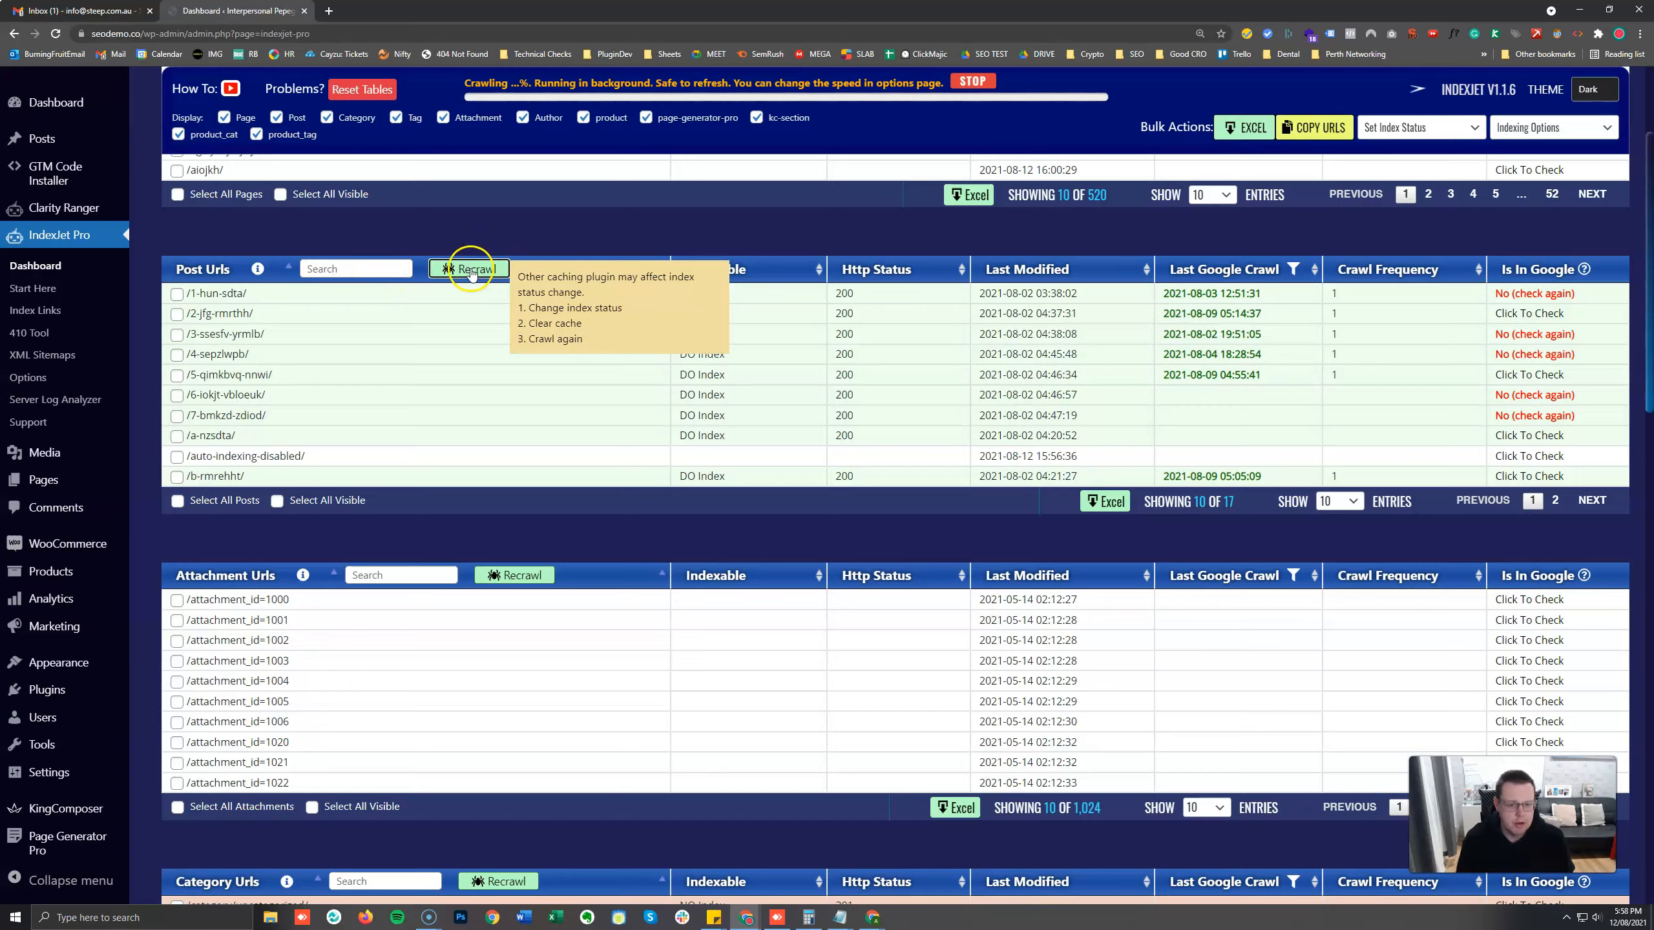
Set the Post Urls table to show 50 entries.
{"action": "scroll", "coordinate": [579, 173], "scroll_direction": "up", "scroll_amount": 3}
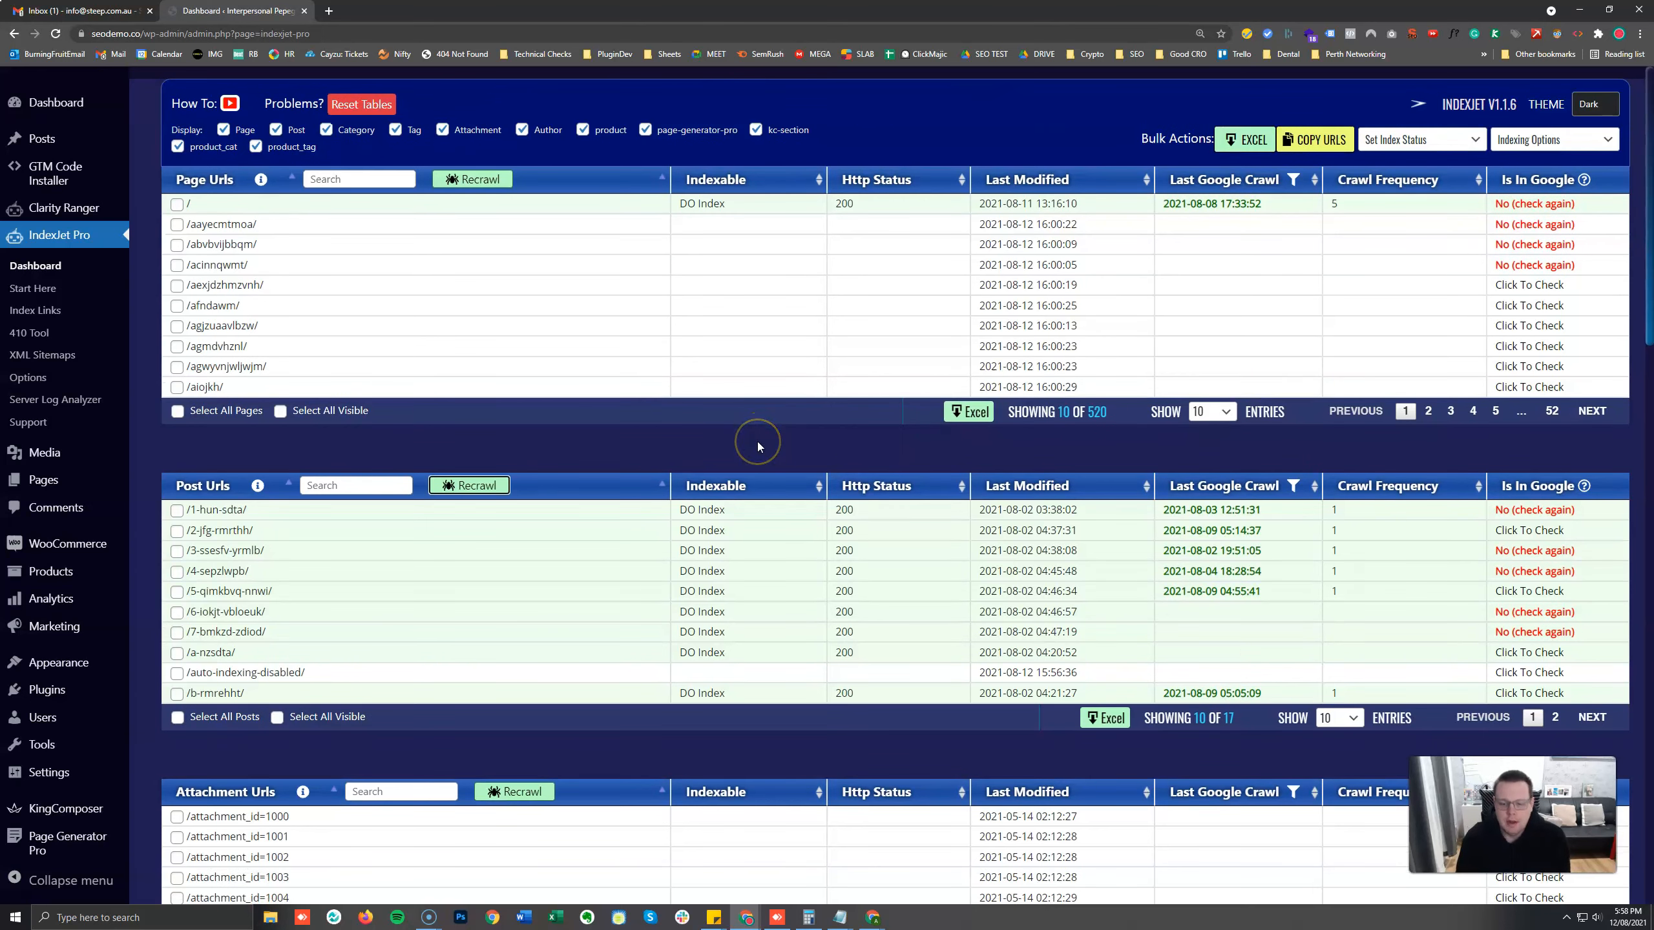
{"action": "left_click", "coordinate": [1352, 717]}
{"action": "left_click", "coordinate": [1330, 769]}
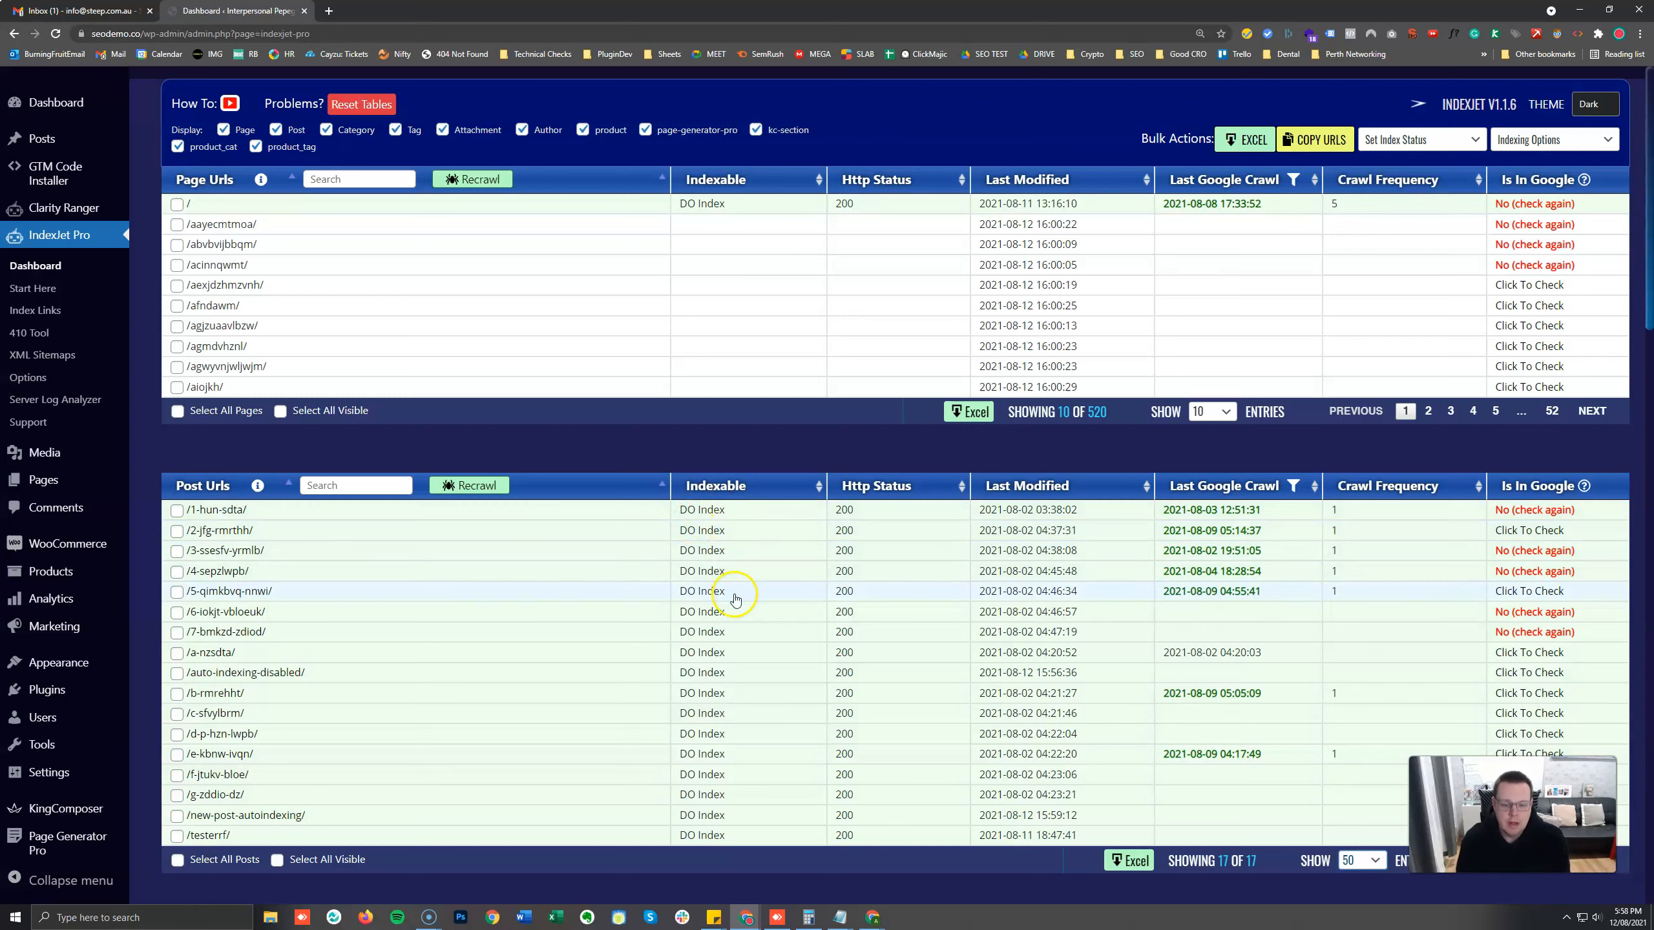
Examine the /1-hun-sdta/ post's indexable and HTTP status, and compare its last modified date with its last Google crawl.
{"action": "left_click_drag", "start_coordinate": [680, 509], "coordinate": [733, 511]}
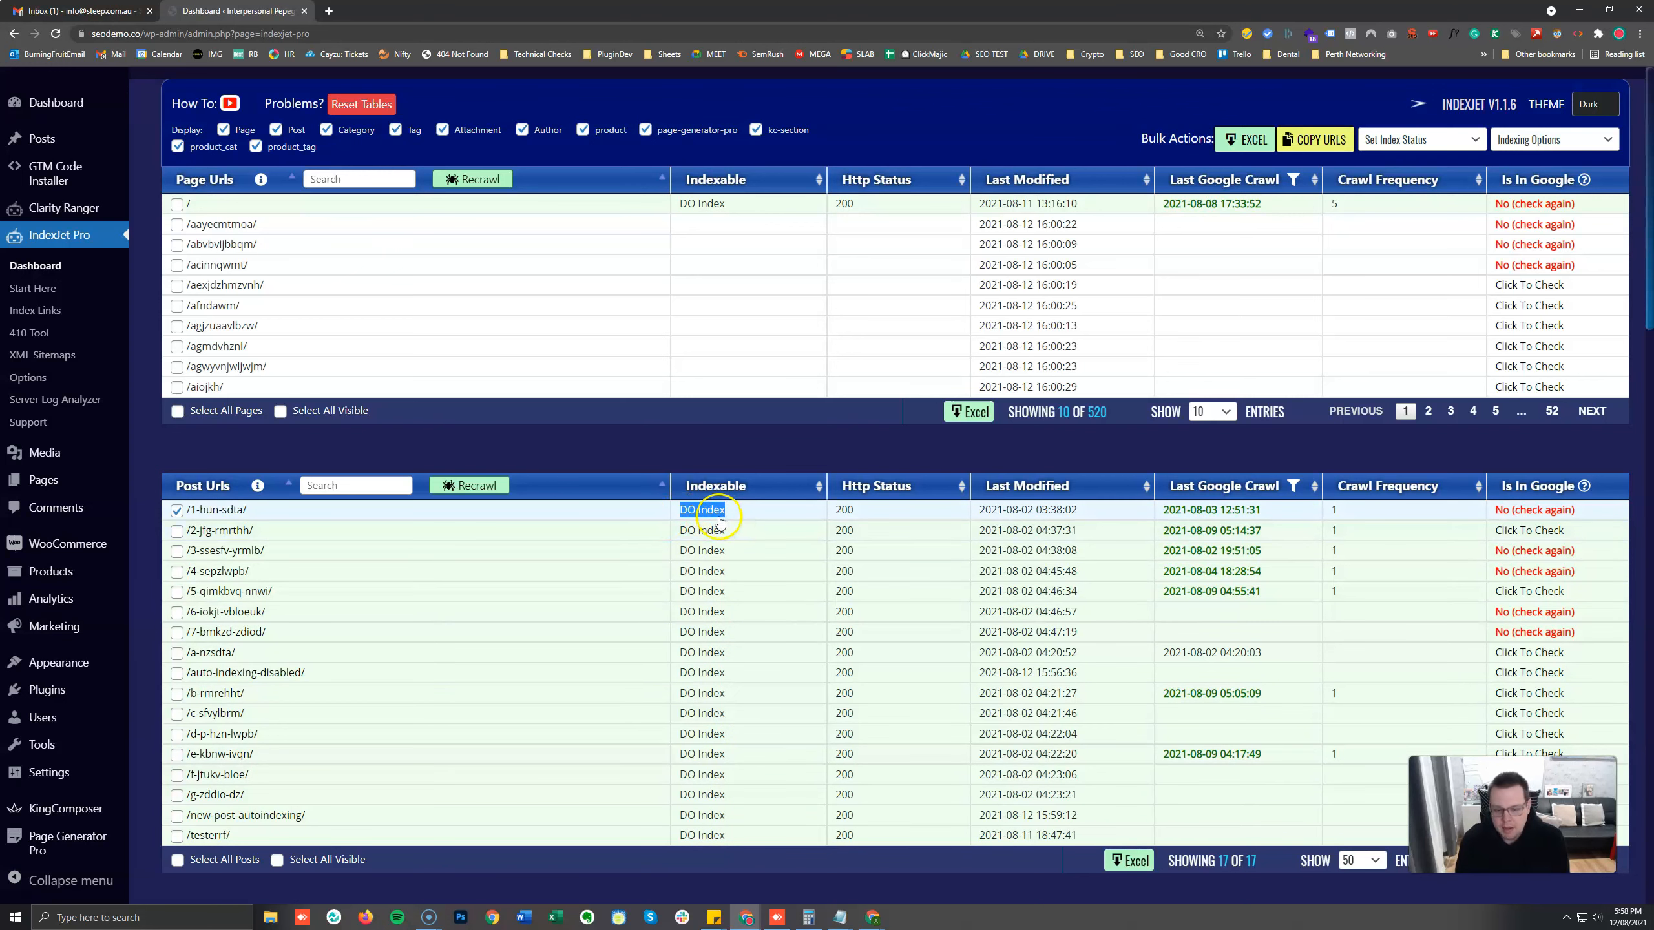
{"action": "double_click", "coordinate": [828, 520]}
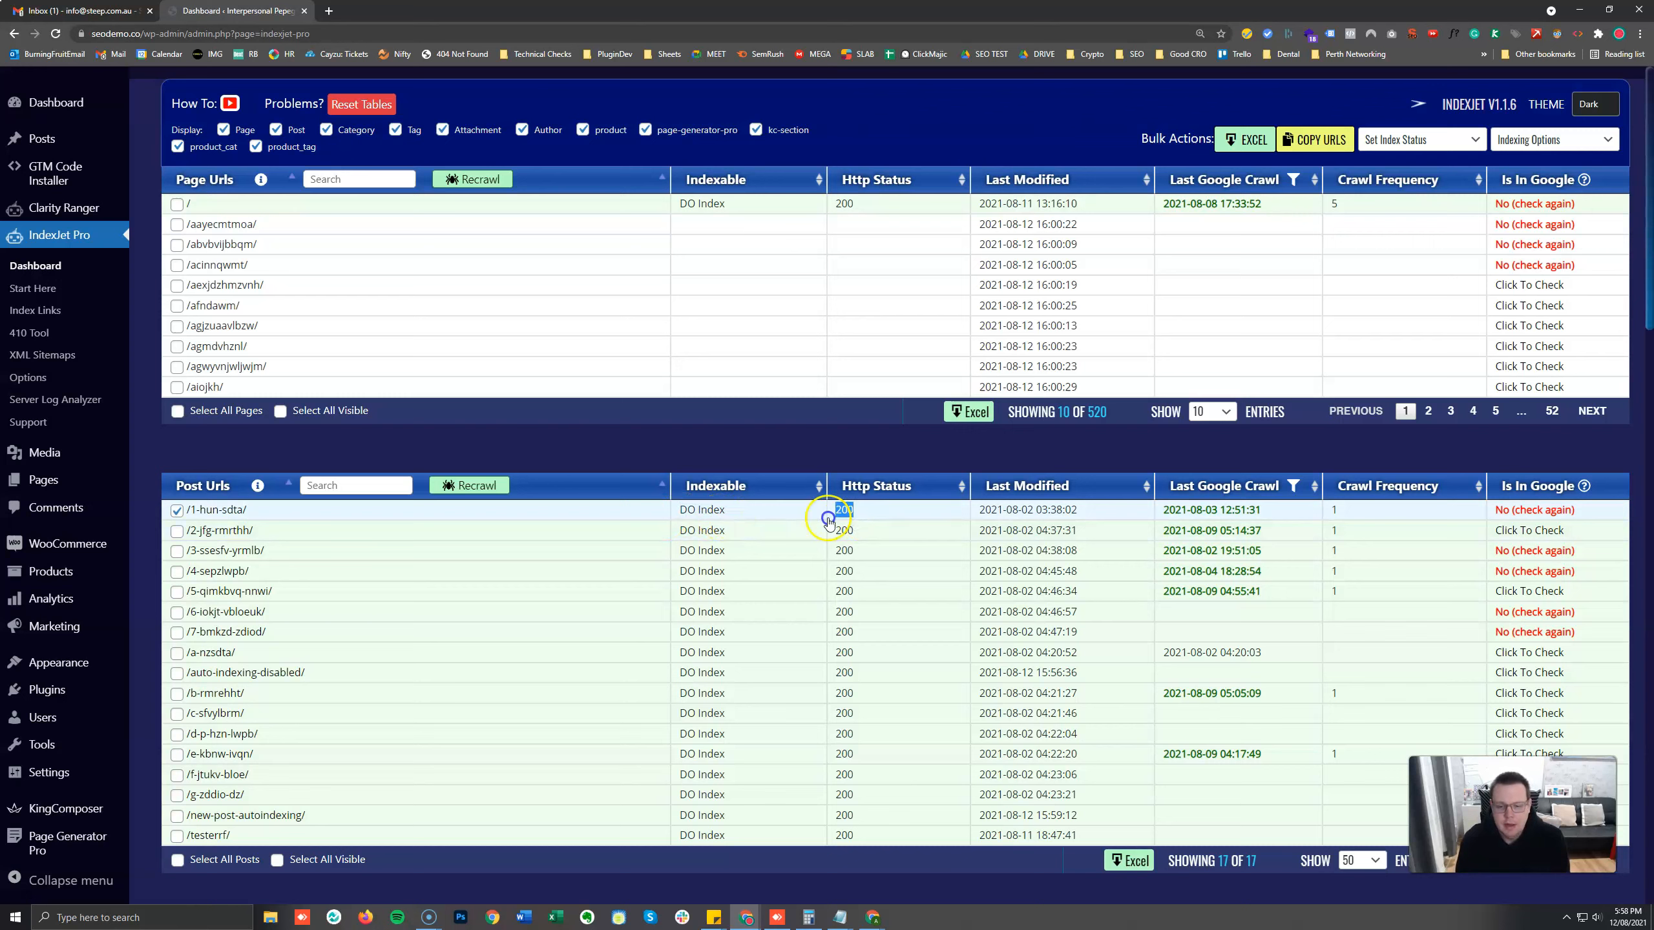
{"action": "double_click", "coordinate": [870, 513]}
{"action": "left_click_drag", "start_coordinate": [831, 513], "coordinate": [830, 513]}
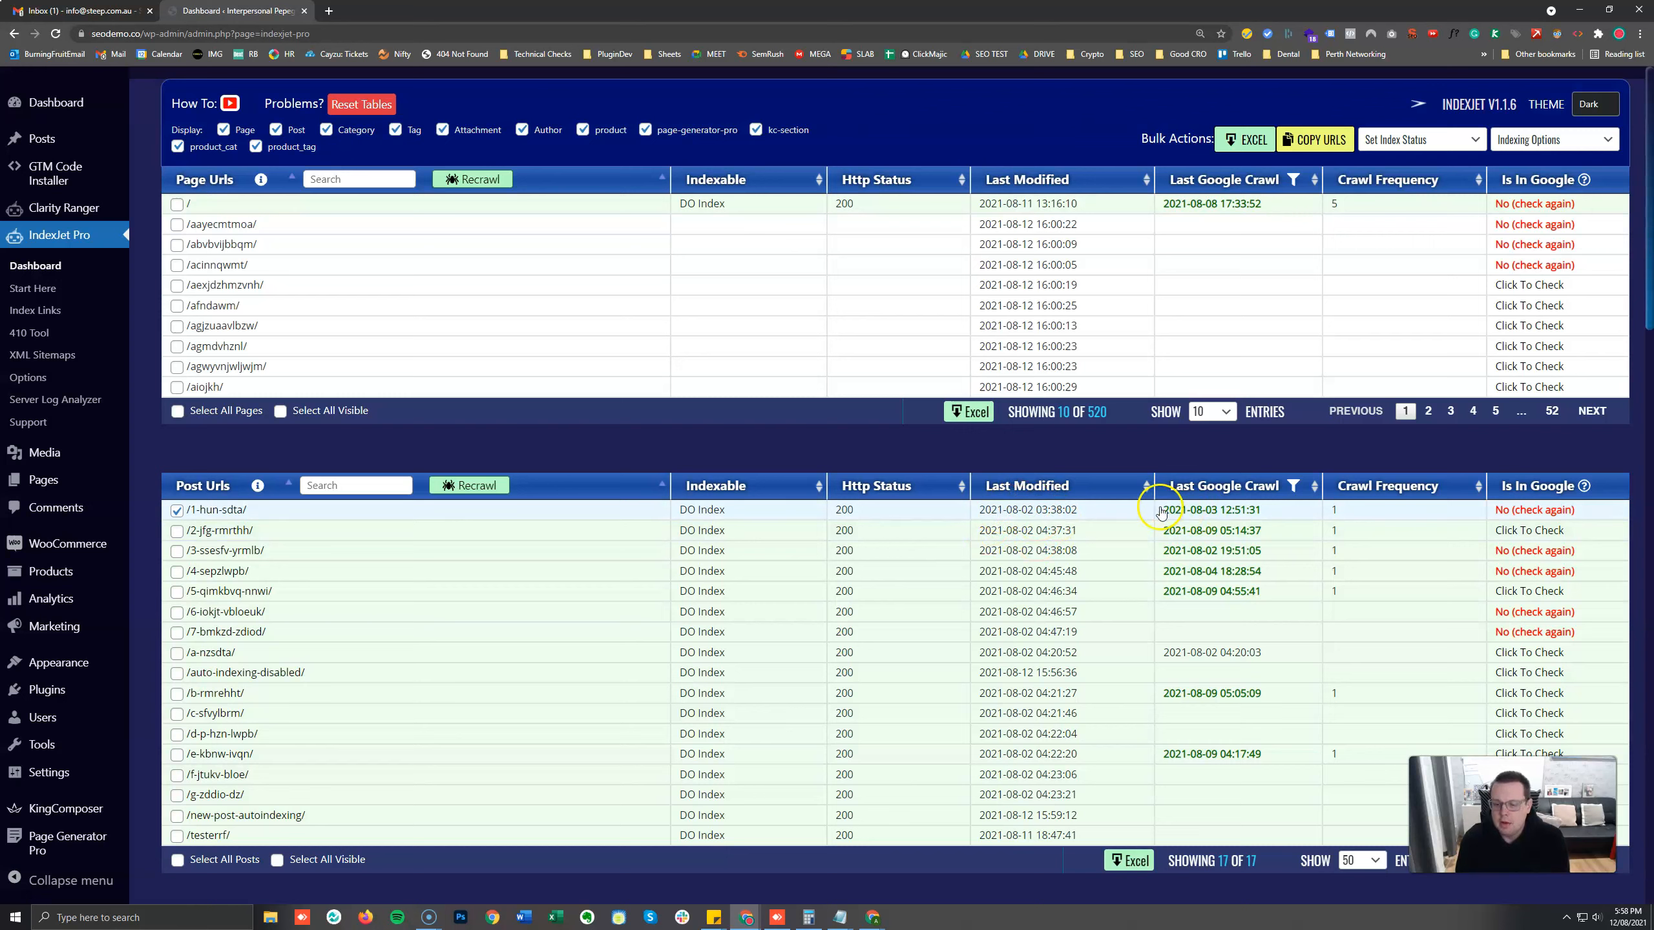
{"action": "left_click_drag", "start_coordinate": [1163, 511], "coordinate": [1293, 515]}
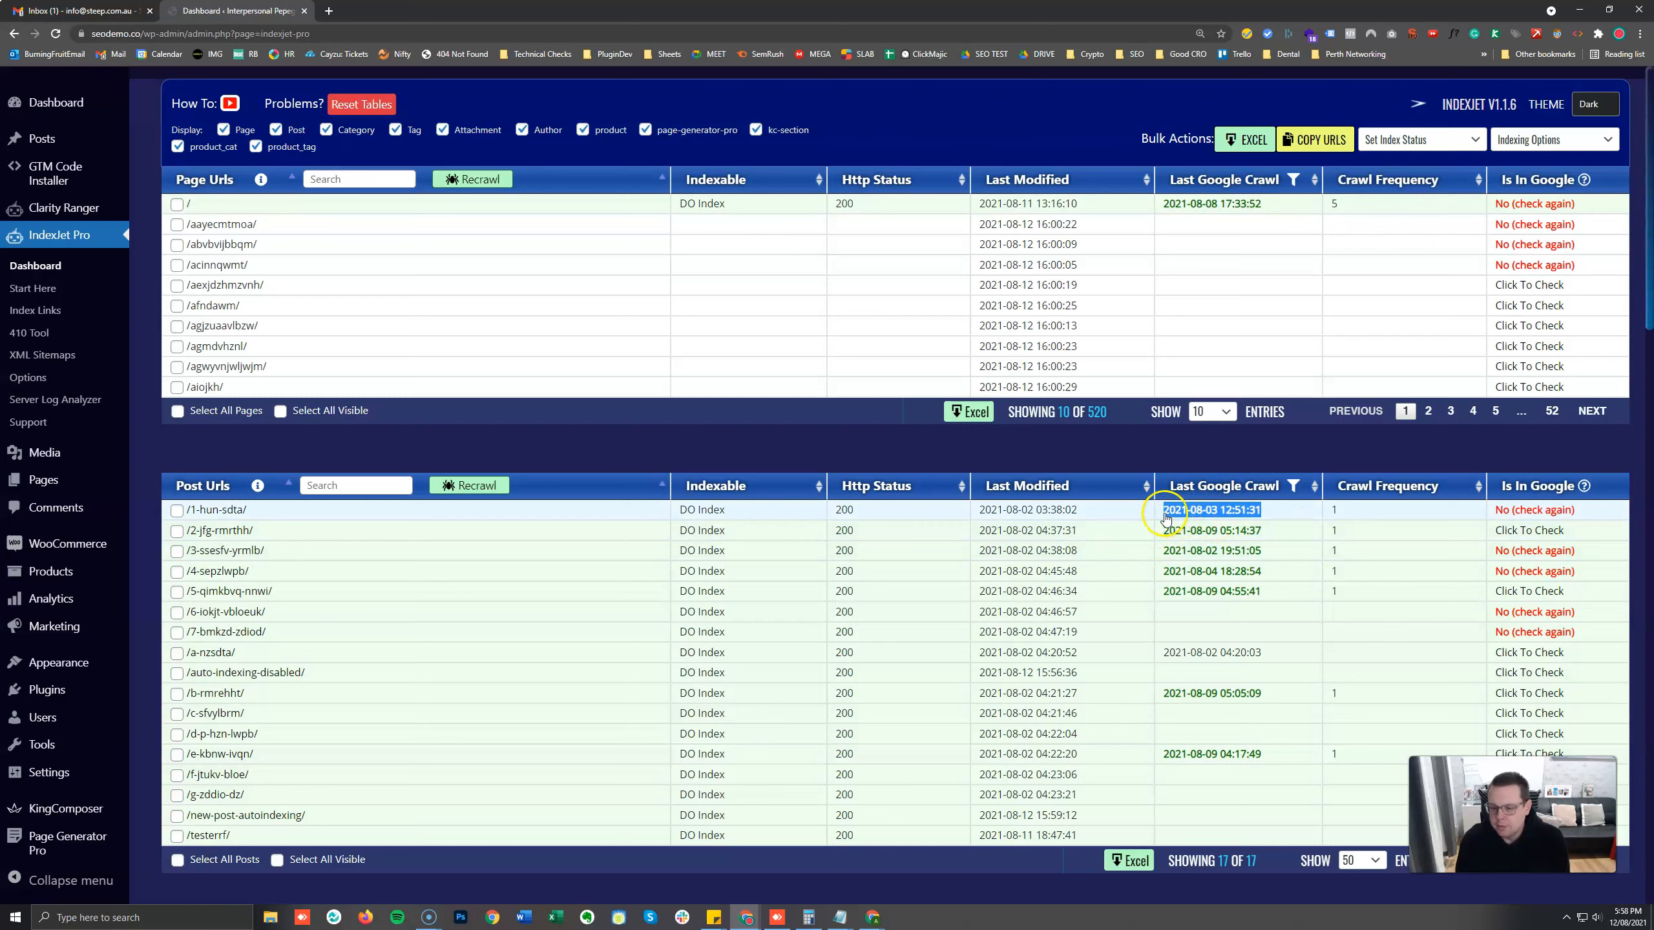
{"action": "left_click_drag", "start_coordinate": [1091, 516], "coordinate": [975, 514]}
{"action": "left_click_drag", "start_coordinate": [1100, 515], "coordinate": [978, 520]}
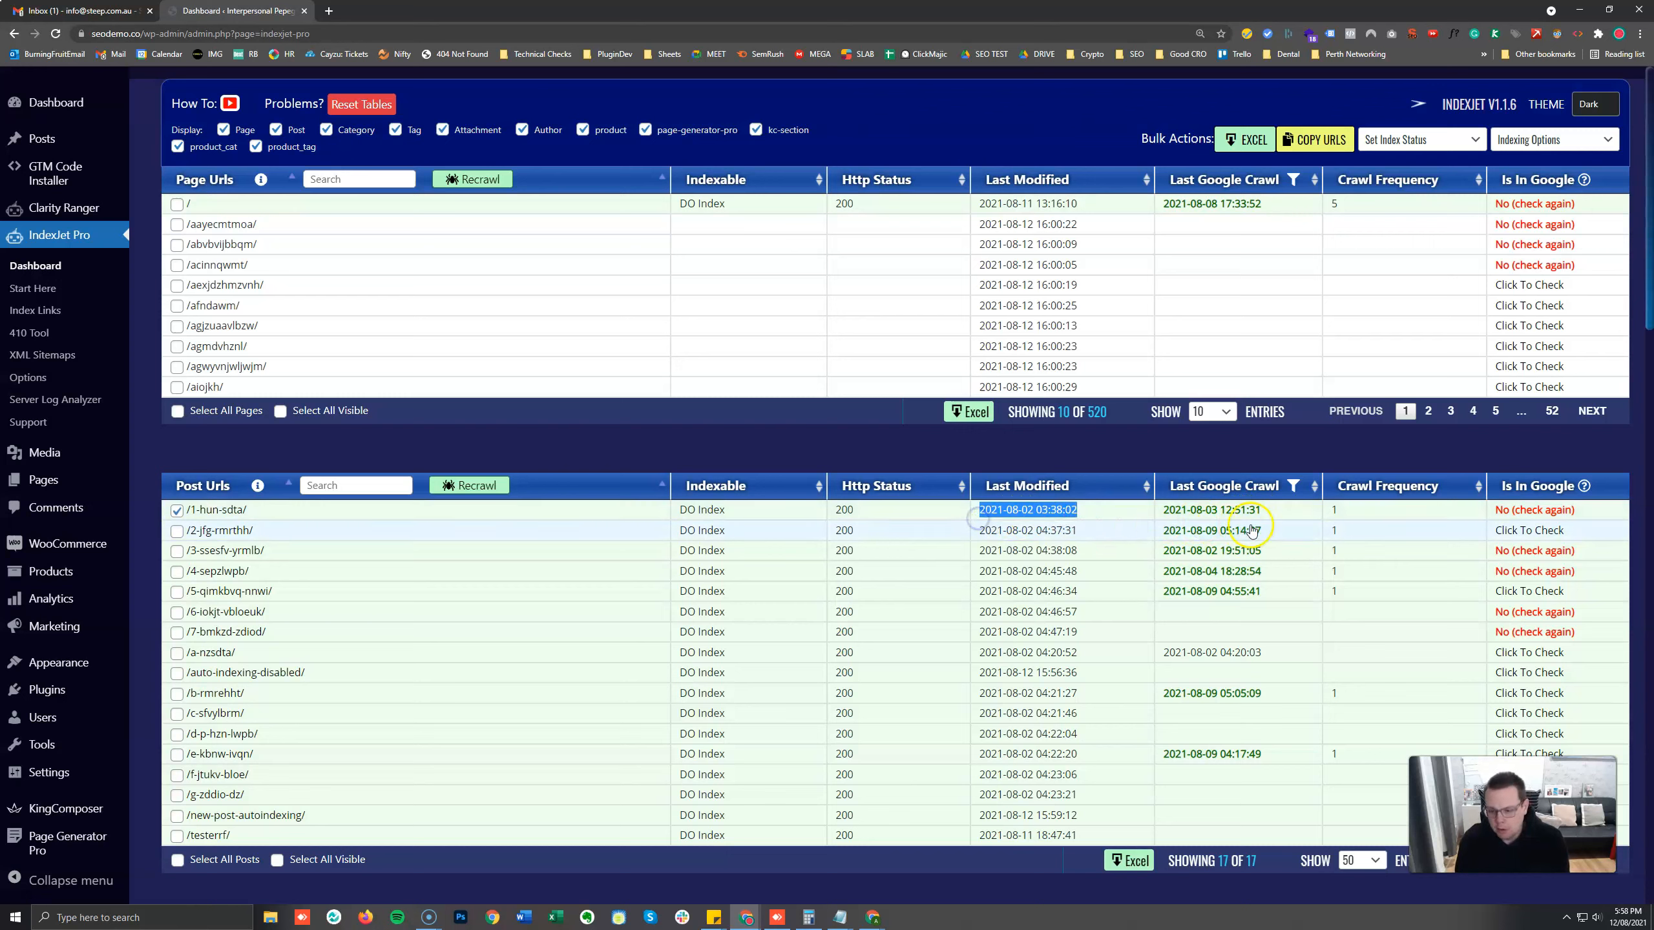
{"action": "mouse_move", "coordinate": [1262, 511]}
{"action": "left_mouse_down"}
{"action": "mouse_move", "coordinate": [1164, 520]}
{"action": "mouse_move", "coordinate": [1239, 520]}
{"action": "left_mouse_up"}
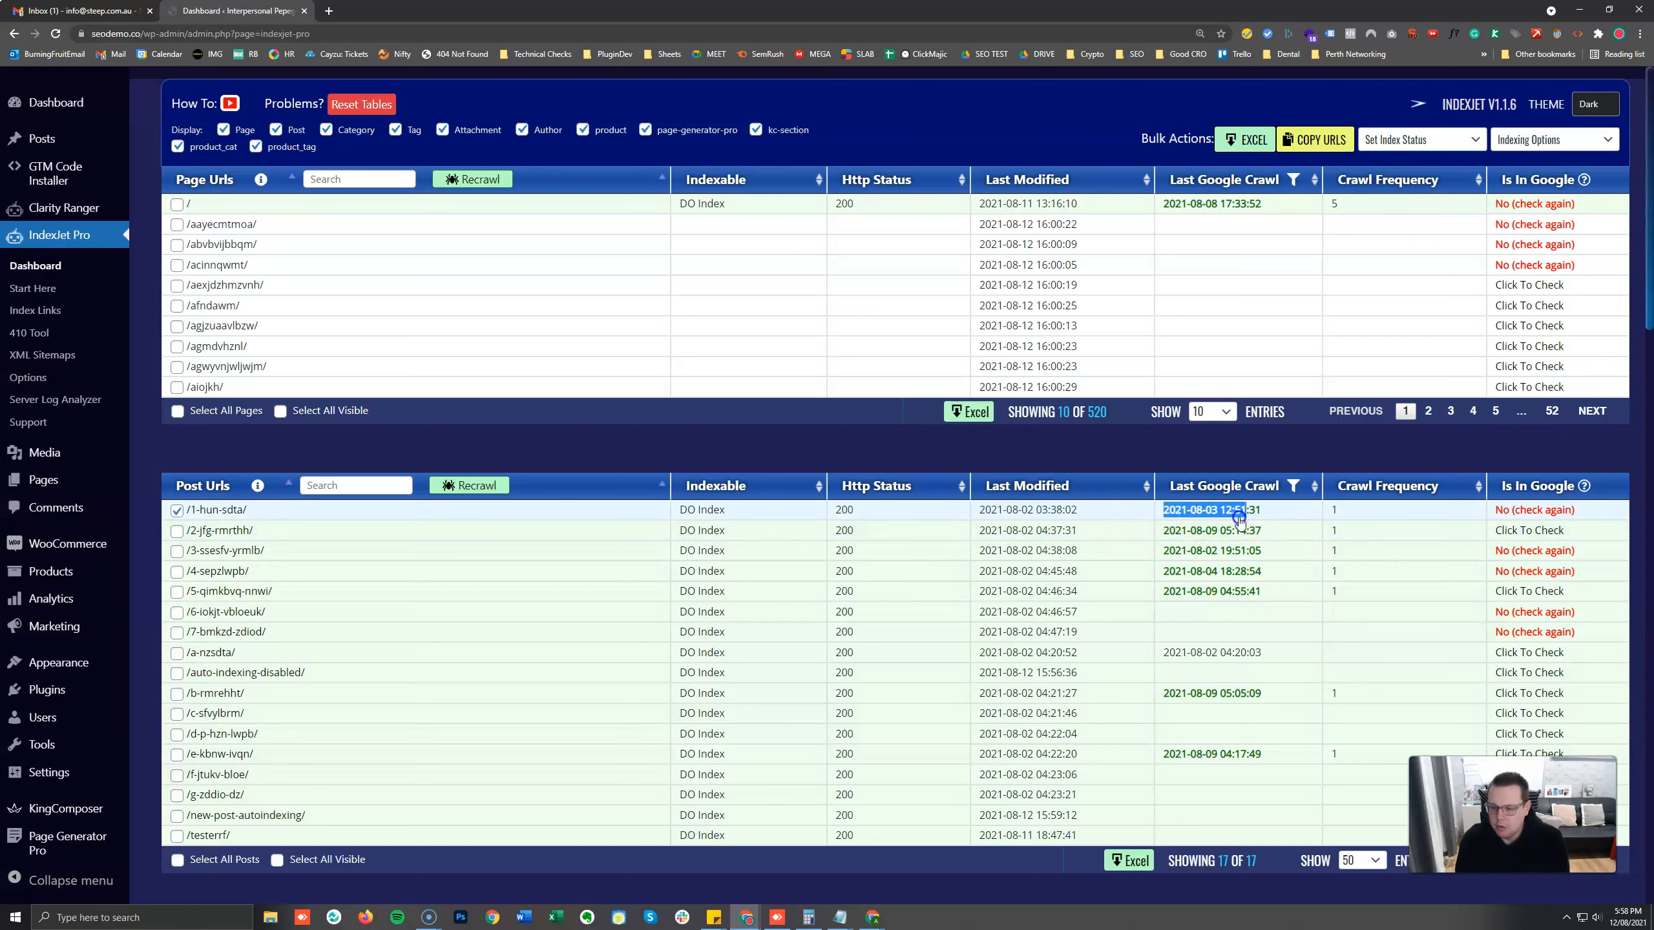
{"action": "left_click", "coordinate": [1274, 521]}
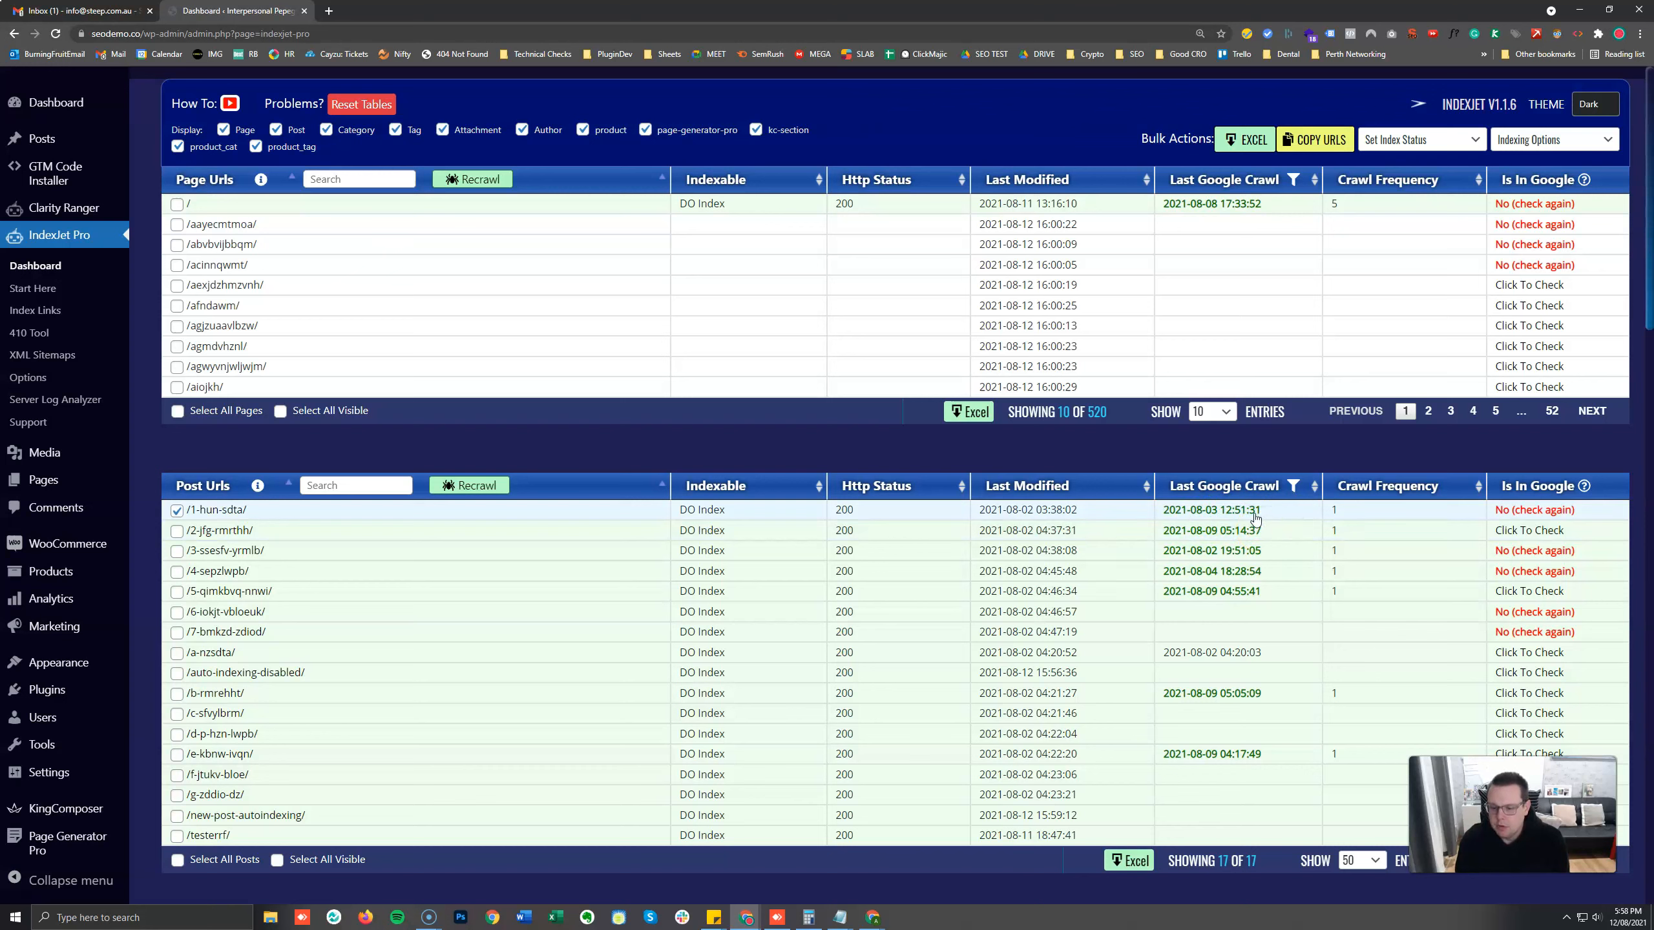
Compare the last modified time with the last Google crawl time for the /a-nzsdta/ post.
{"action": "left_click", "coordinate": [1268, 649]}
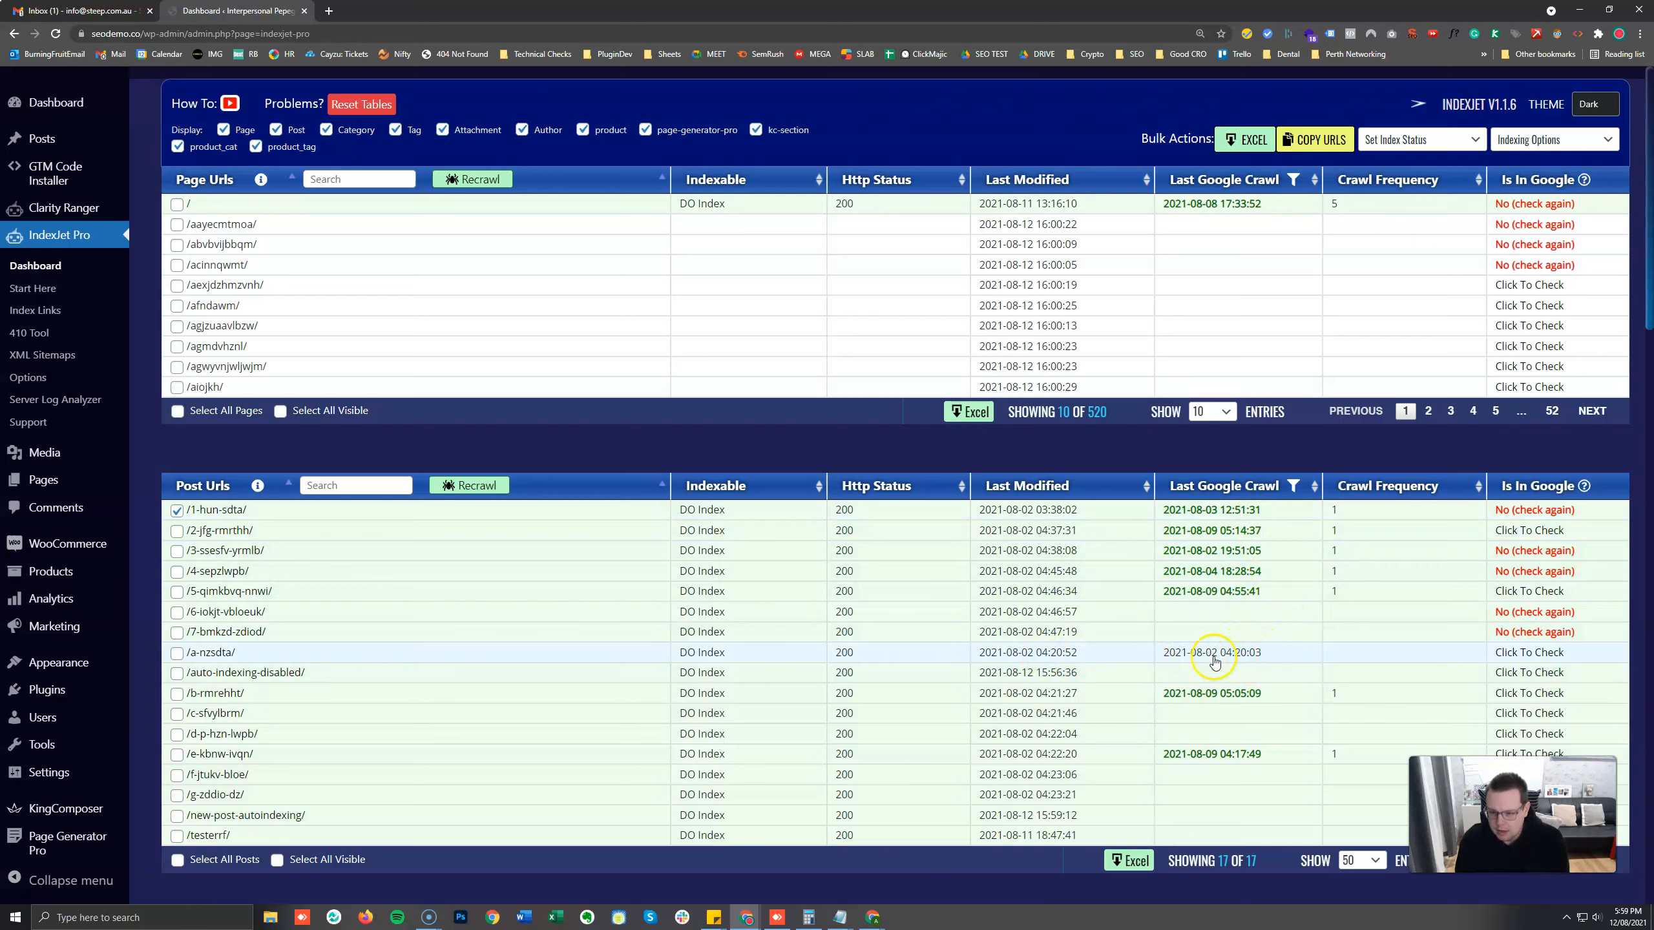
{"action": "left_click_drag", "start_coordinate": [1037, 654], "coordinate": [1091, 656]}
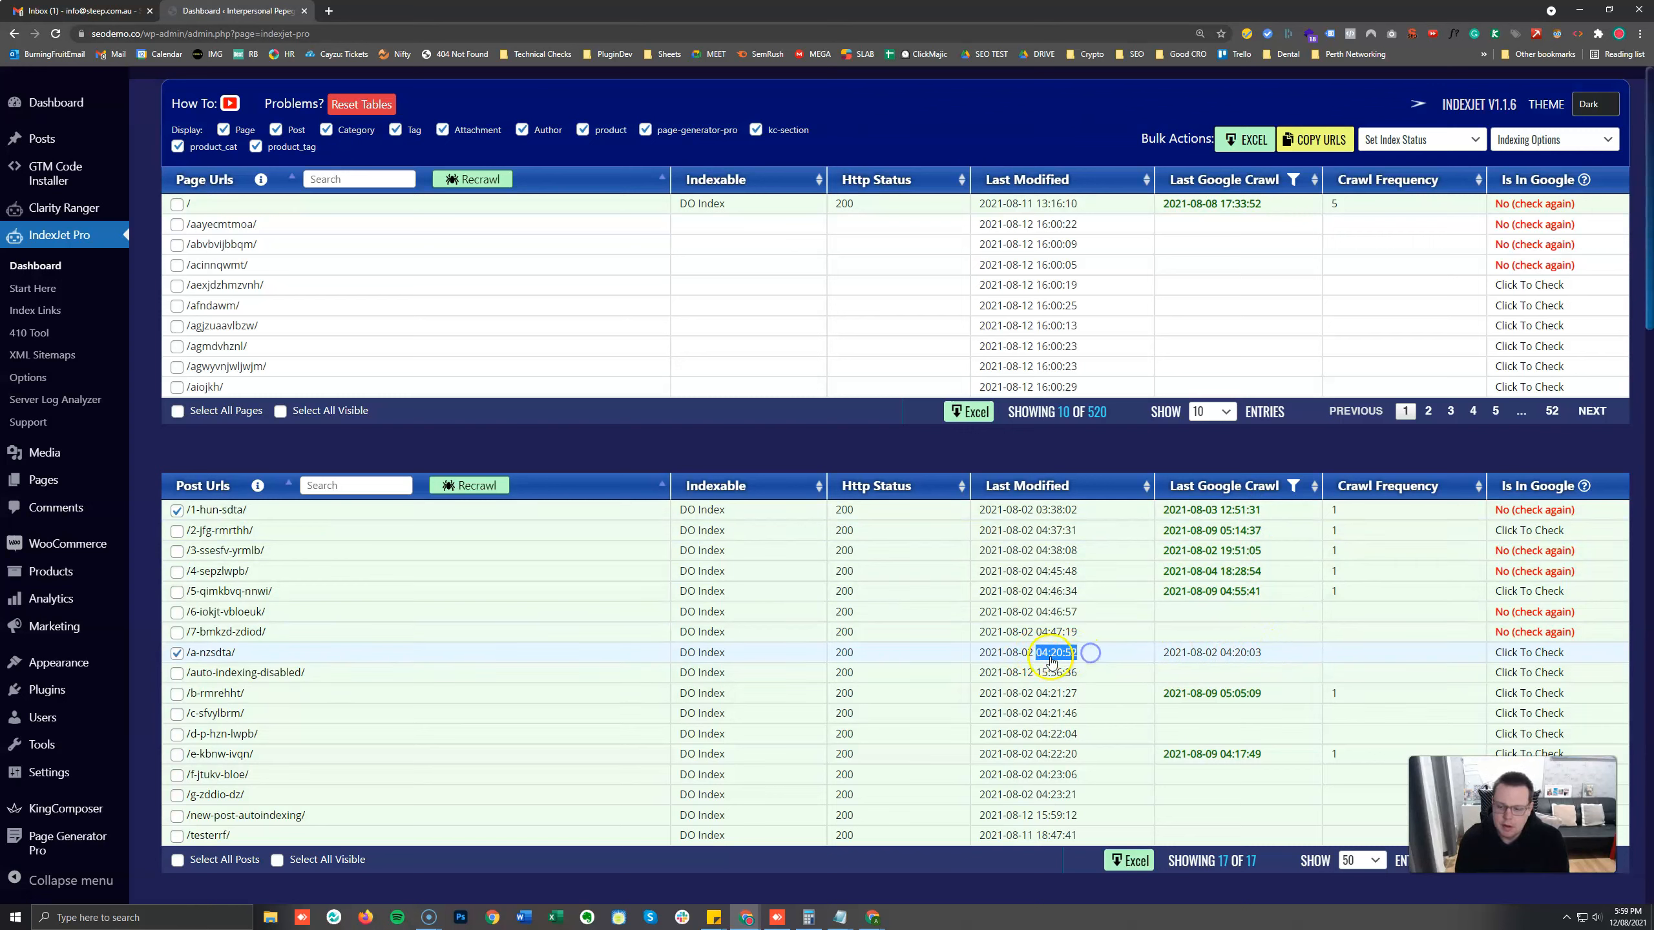
{"action": "left_click", "coordinate": [1224, 656]}
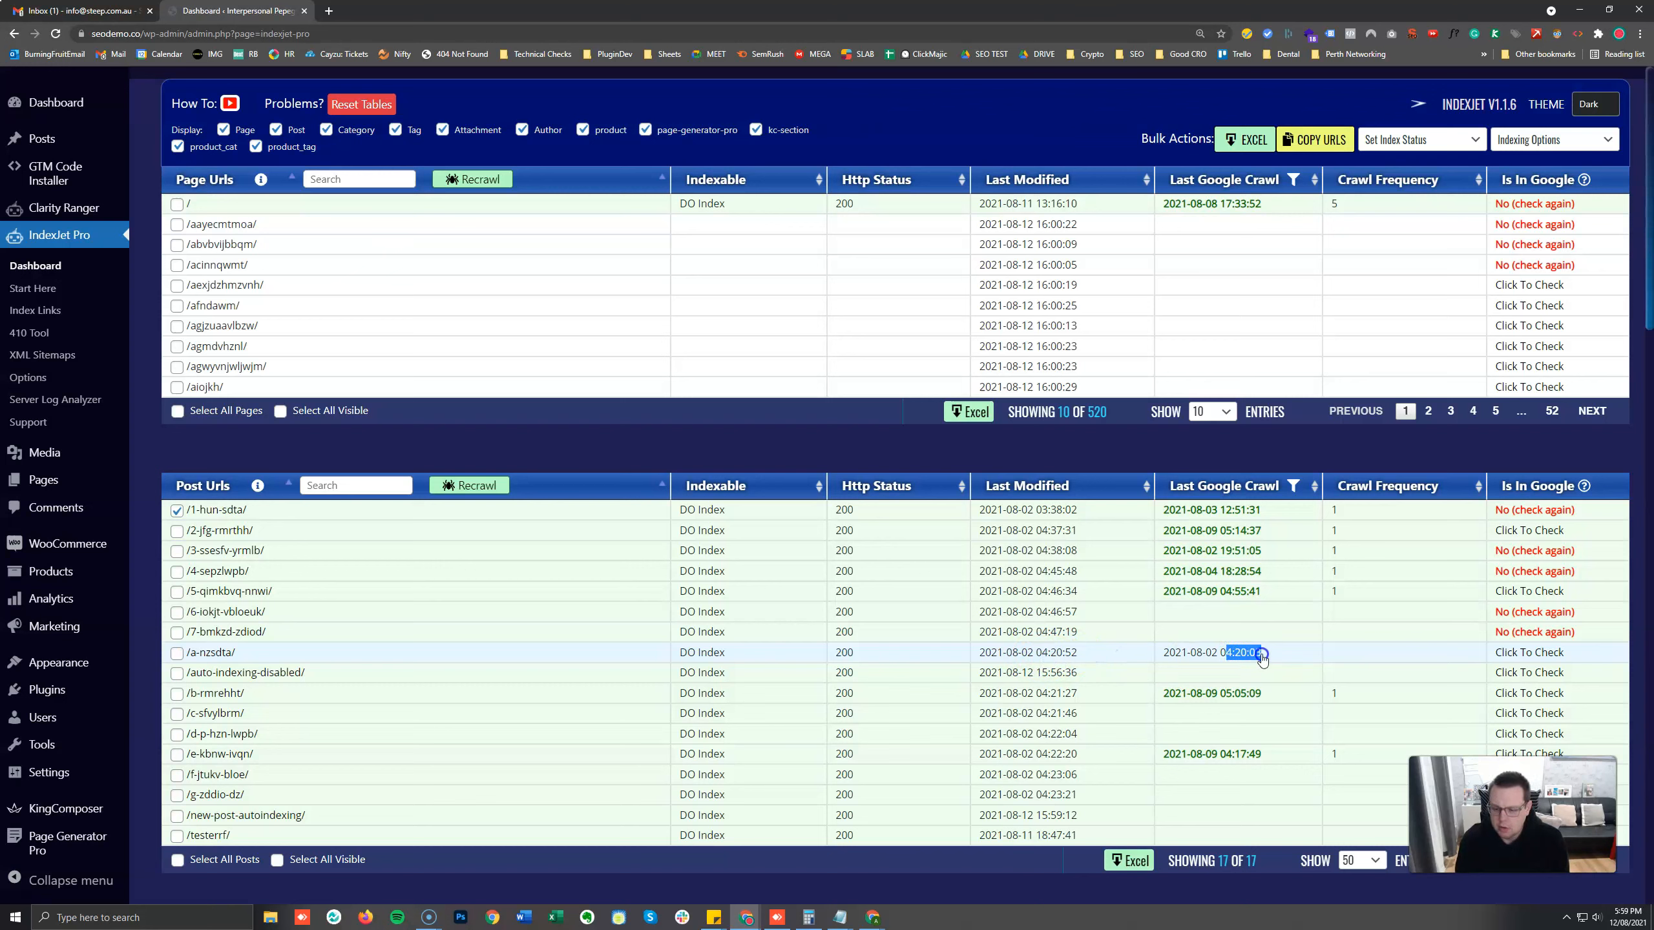
{"action": "left_click_drag", "start_coordinate": [1220, 655], "coordinate": [1253, 660]}
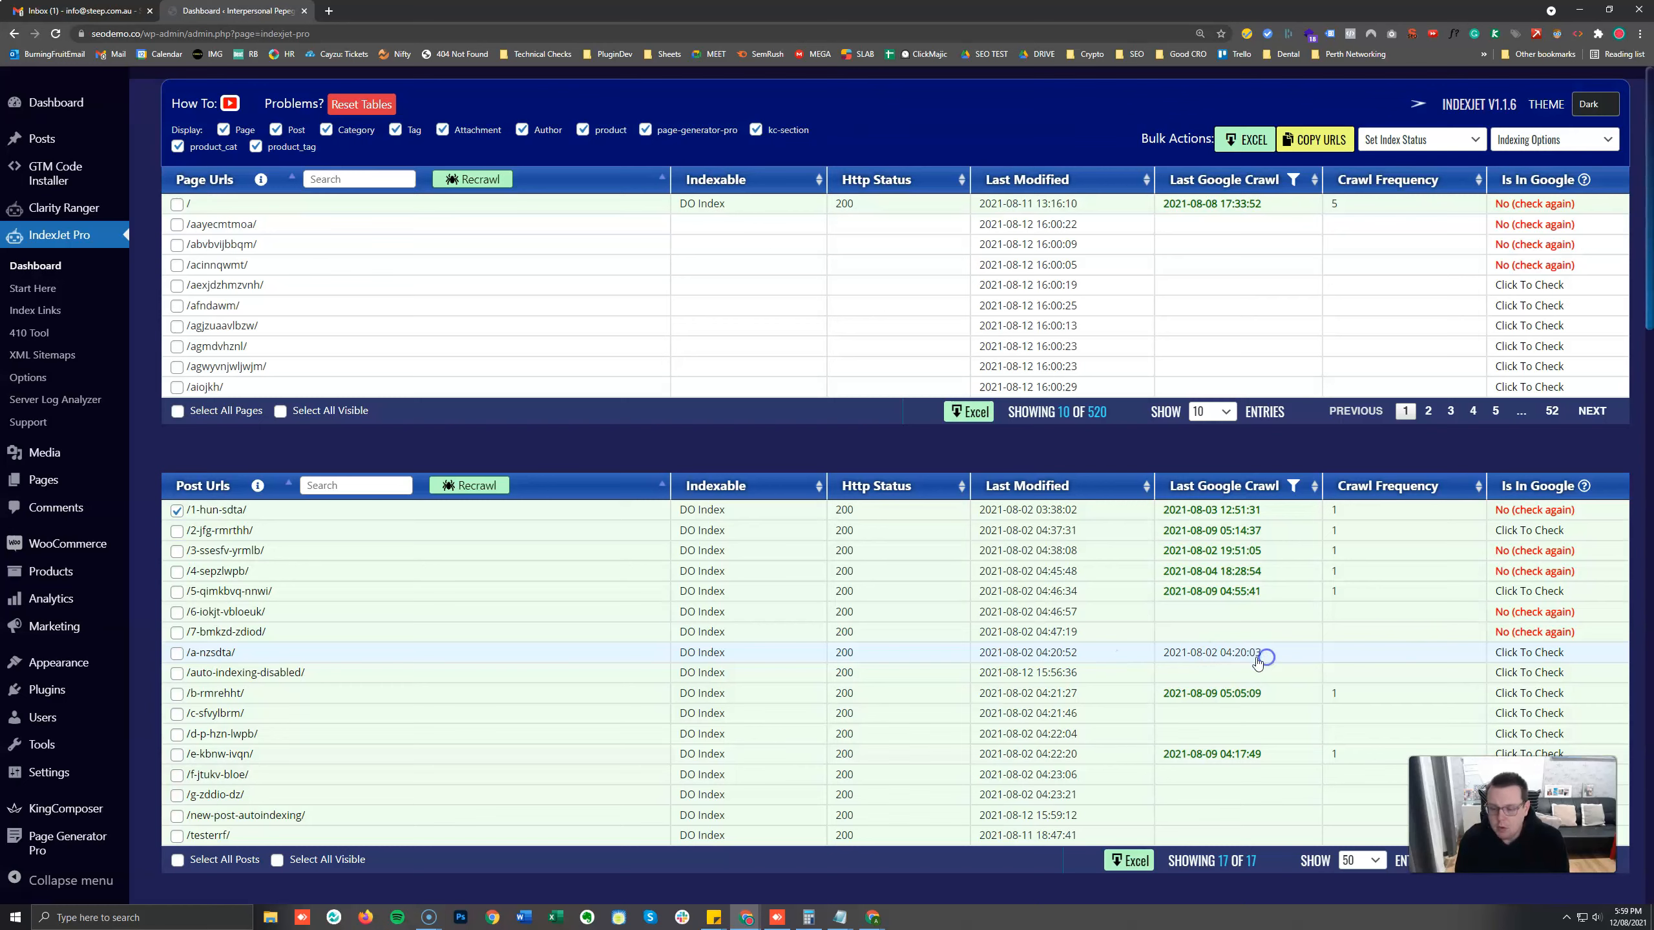
{"action": "left_click_drag", "start_coordinate": [1175, 658], "coordinate": [1292, 653]}
{"action": "left_click", "coordinate": [1267, 654]}
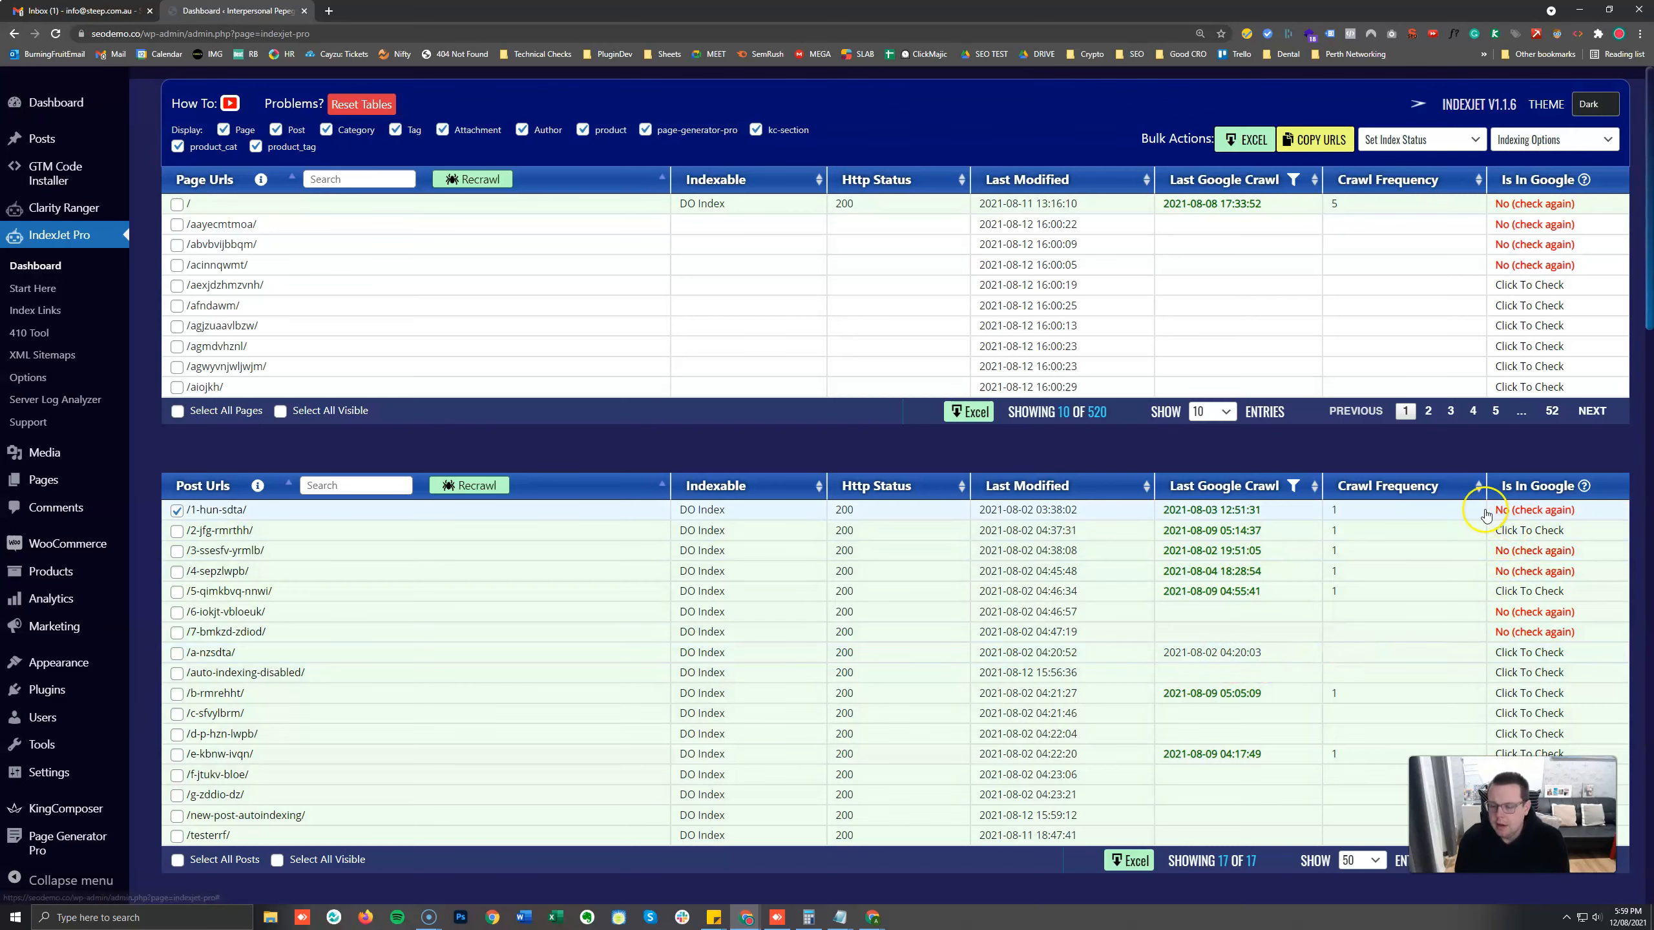
Check whether the /2-jfg-rmrthh/ post is in Google.
{"action": "left_click", "coordinate": [1526, 529]}
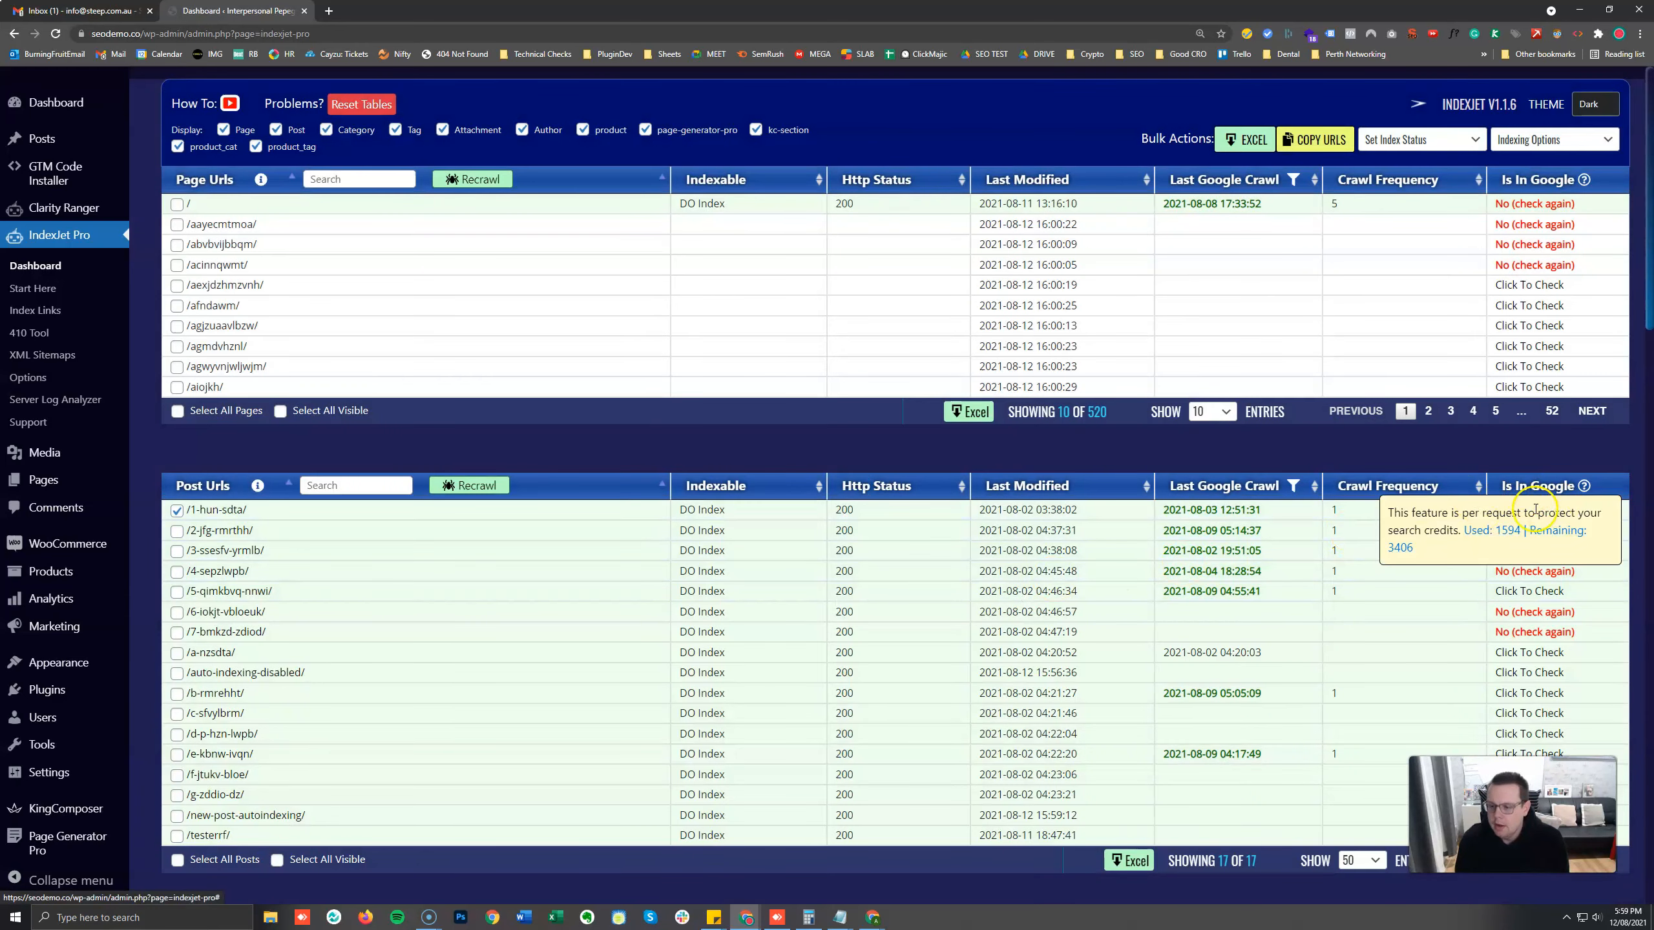
{"action": "mouse_move", "coordinate": [1518, 492]}
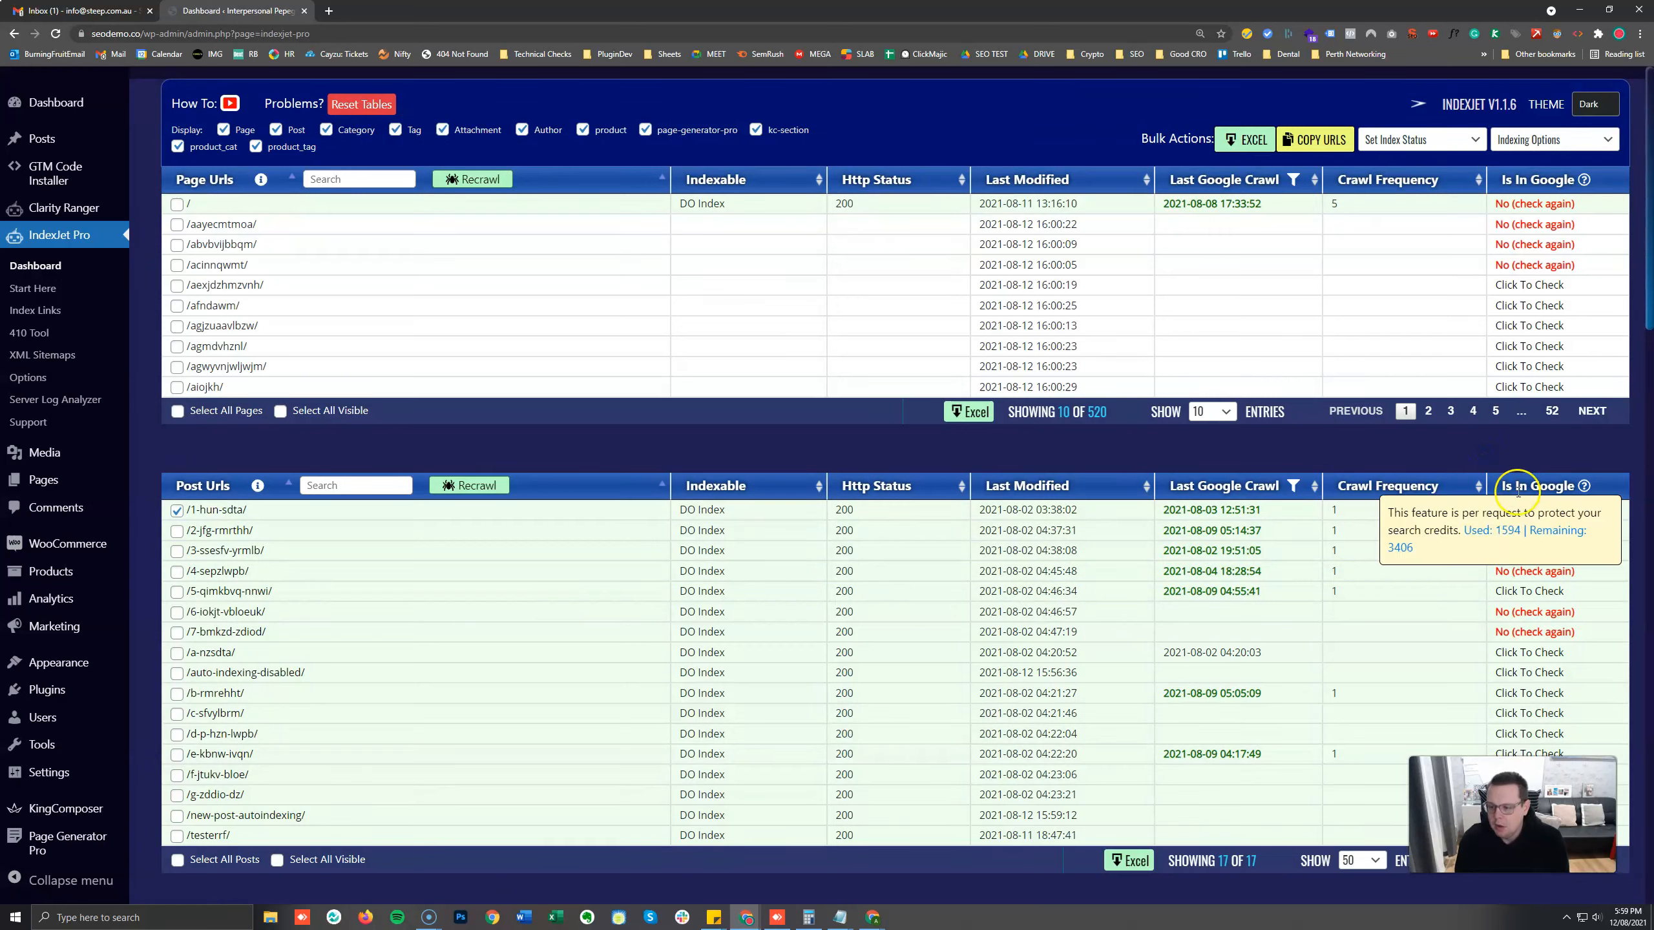
{"action": "mouse_move", "coordinate": [1546, 179]}
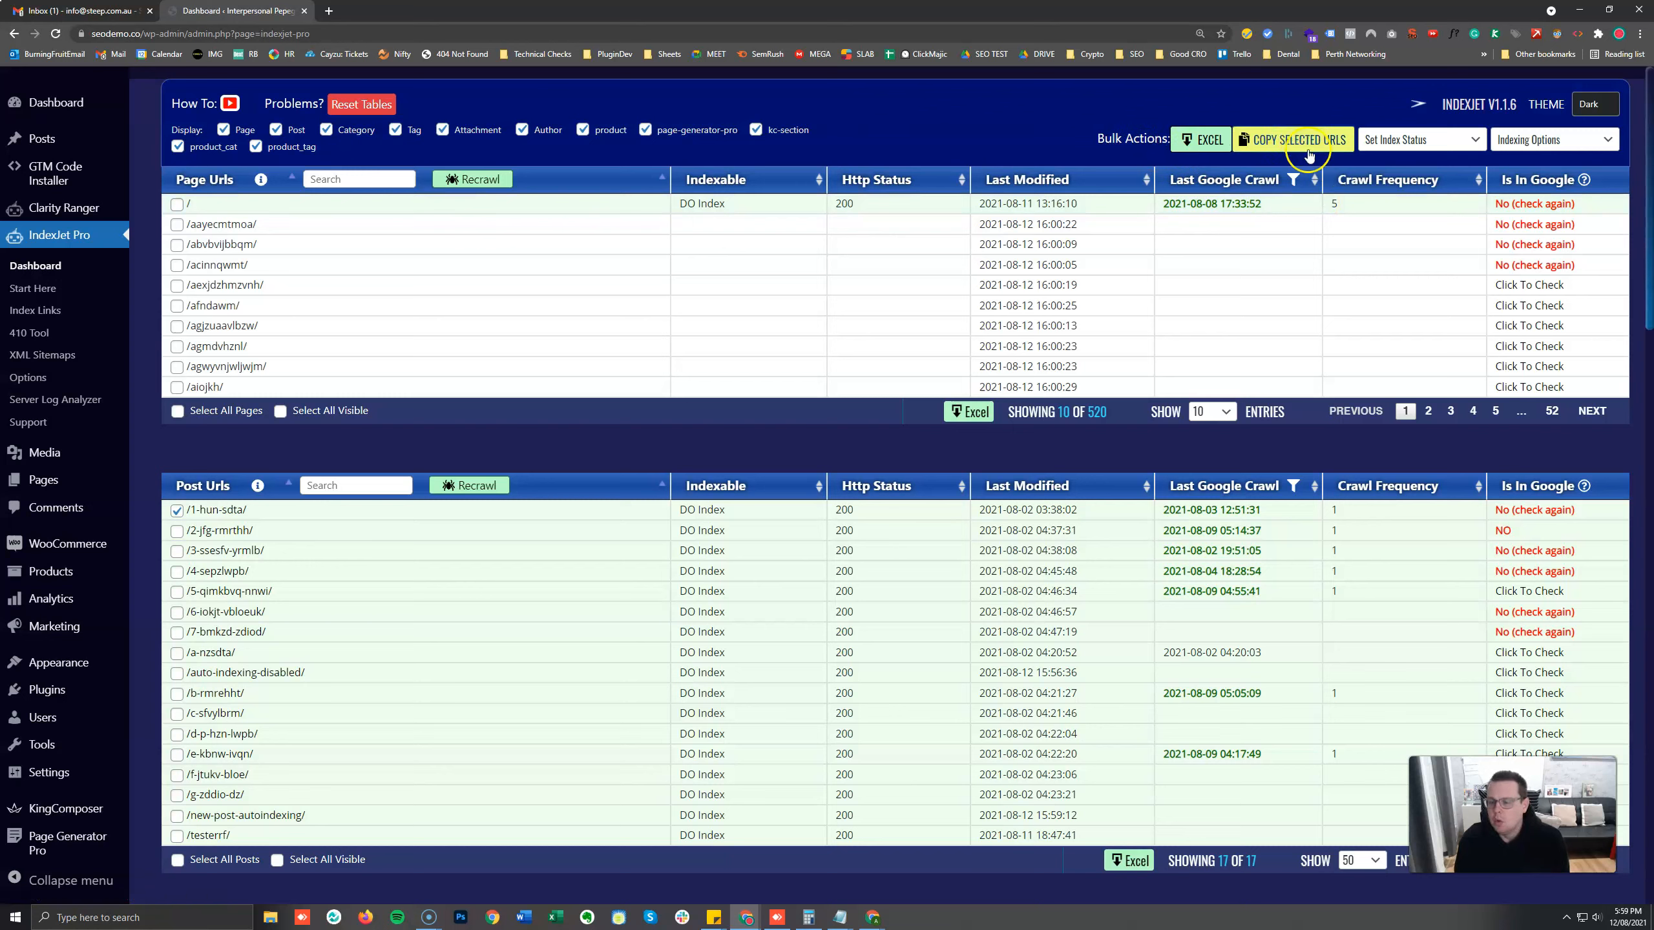
Add /2-jfg-rmrthh/, /3-ssesfv-yrmlb/, /4-sepzlwpb/ and /6-iokjt-vbloeuk/ to the selected posts and copy the selected URLs.
{"action": "left_click", "coordinate": [334, 487]}
{"action": "left_click", "coordinate": [176, 532]}
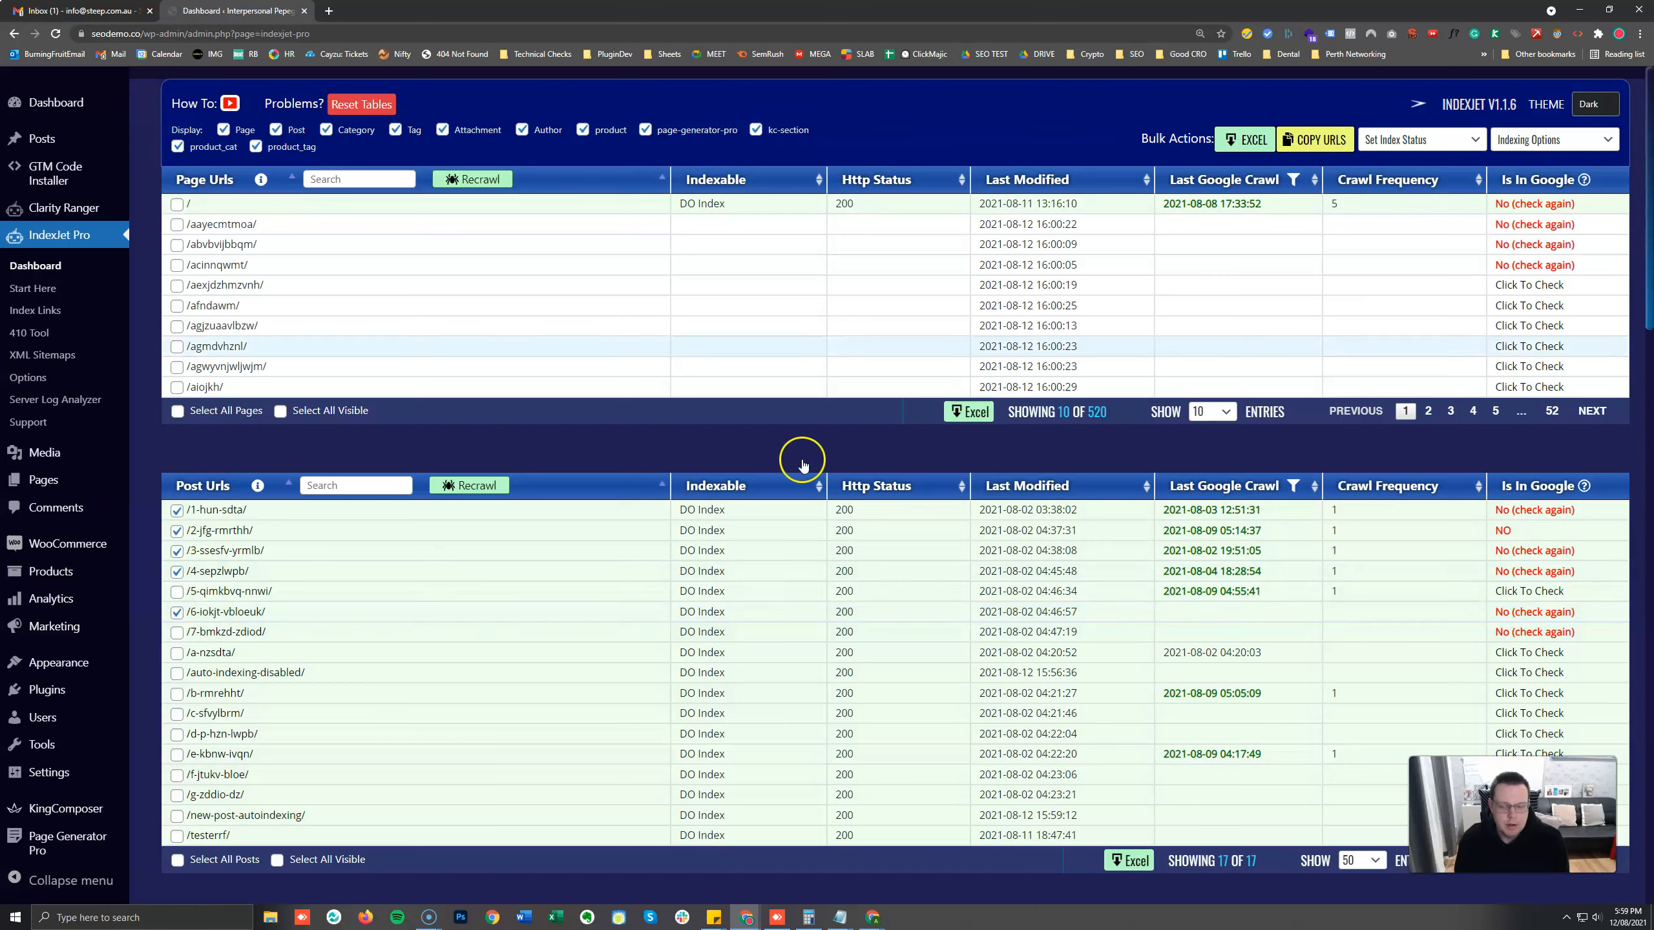
{"action": "left_click", "coordinate": [1316, 140]}
Paste the copied post URLs into a blank Notepad document and select the whole list.
{"action": "left_click", "coordinate": [87, 925]}
{"action": "type", "text": "note"}
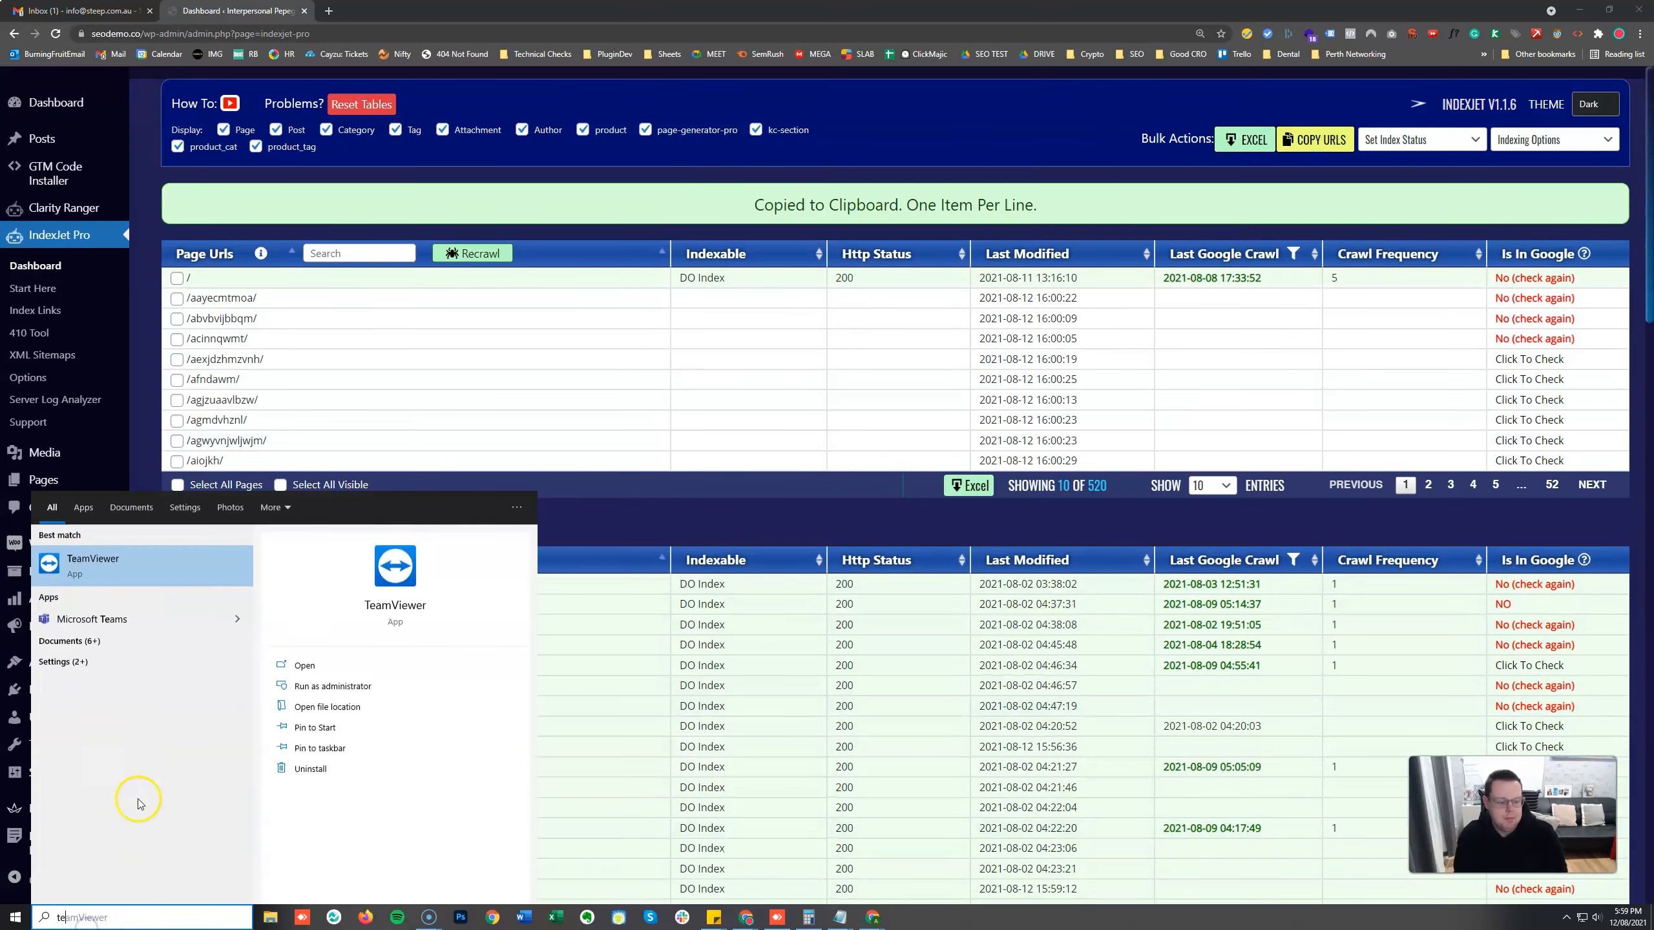
{"action": "left_click", "coordinate": [109, 565]}
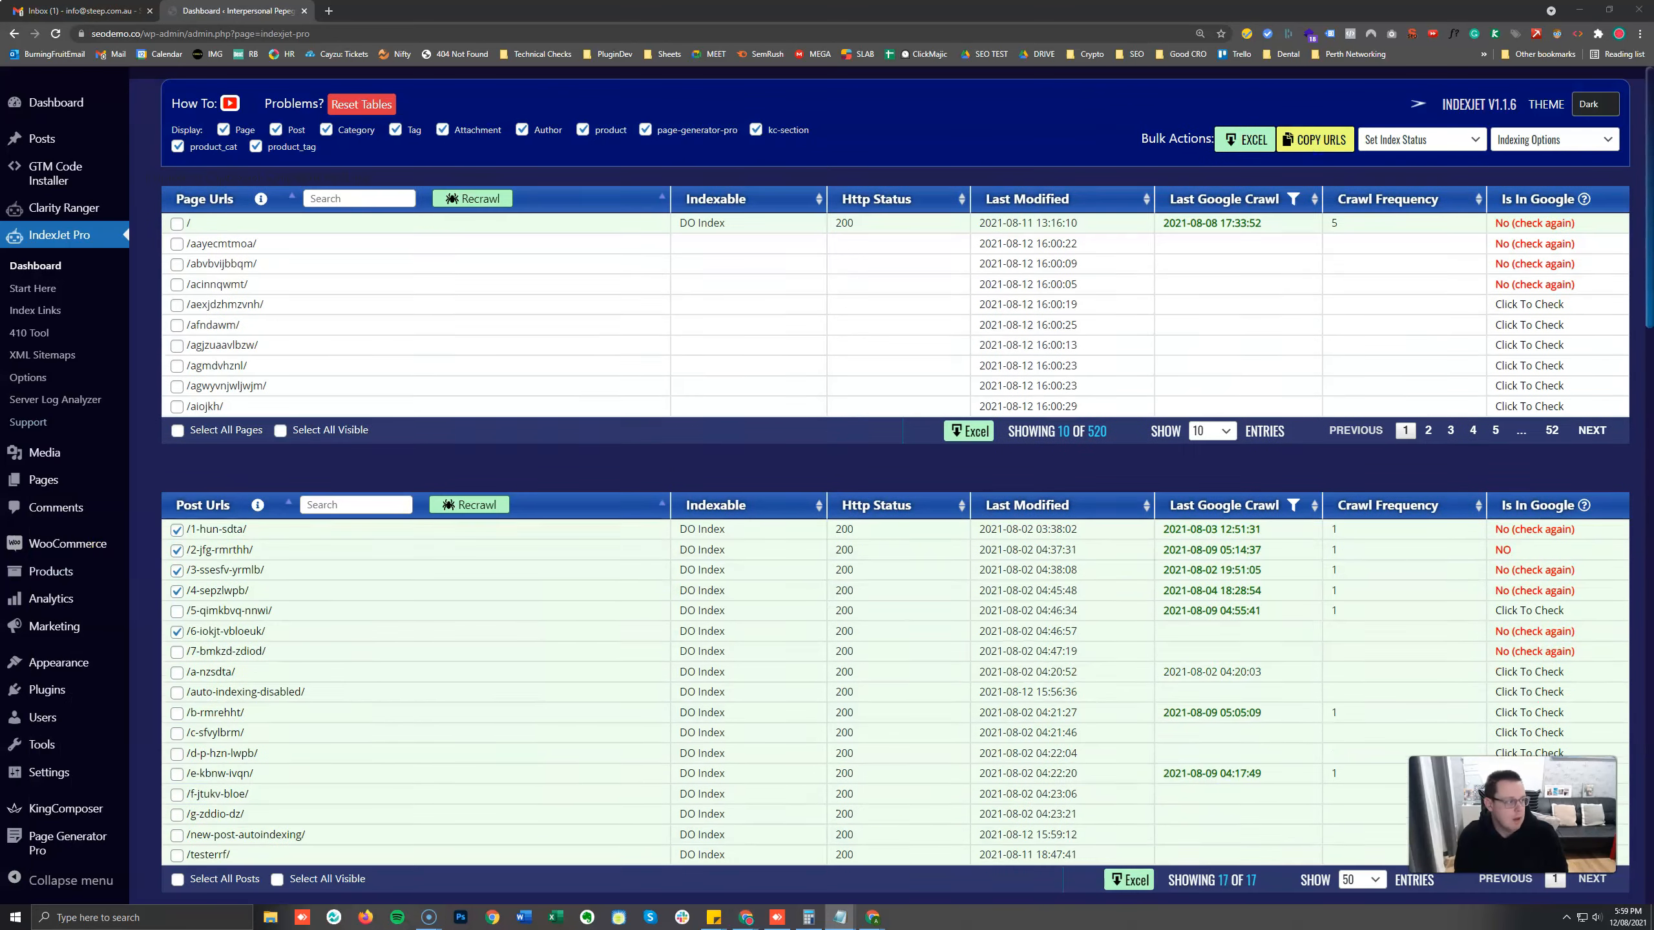
{"action": "key", "text": "ctrl+v"}
{"action": "key", "text": "ctrl+a"}
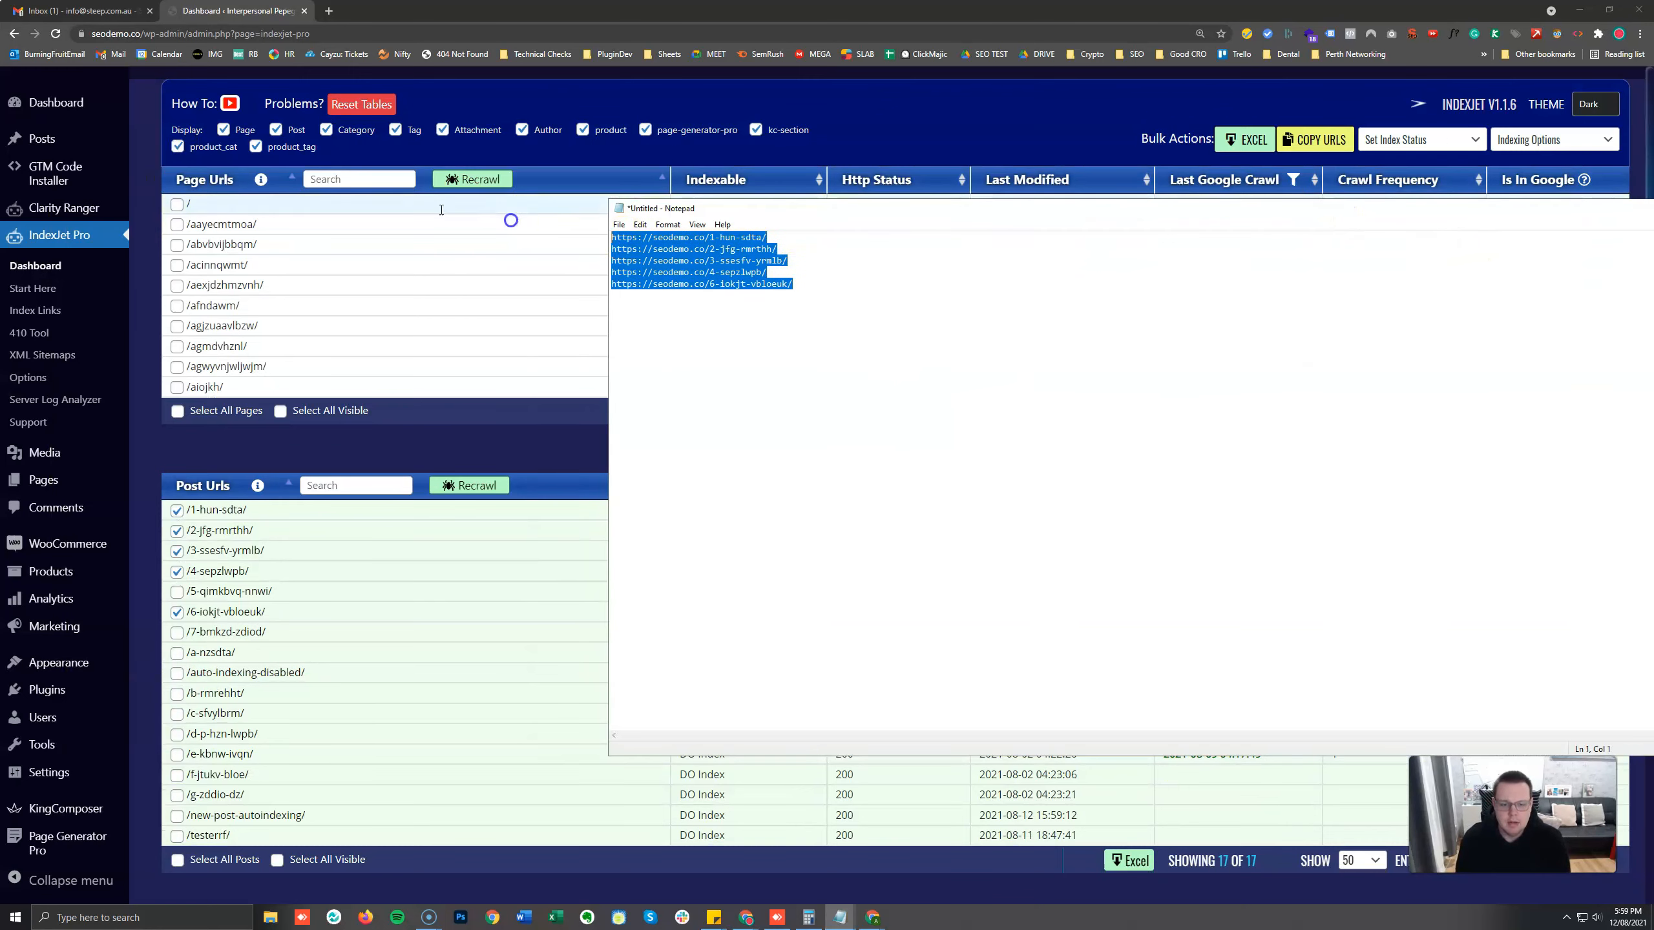
{"action": "left_click", "coordinate": [815, 307]}
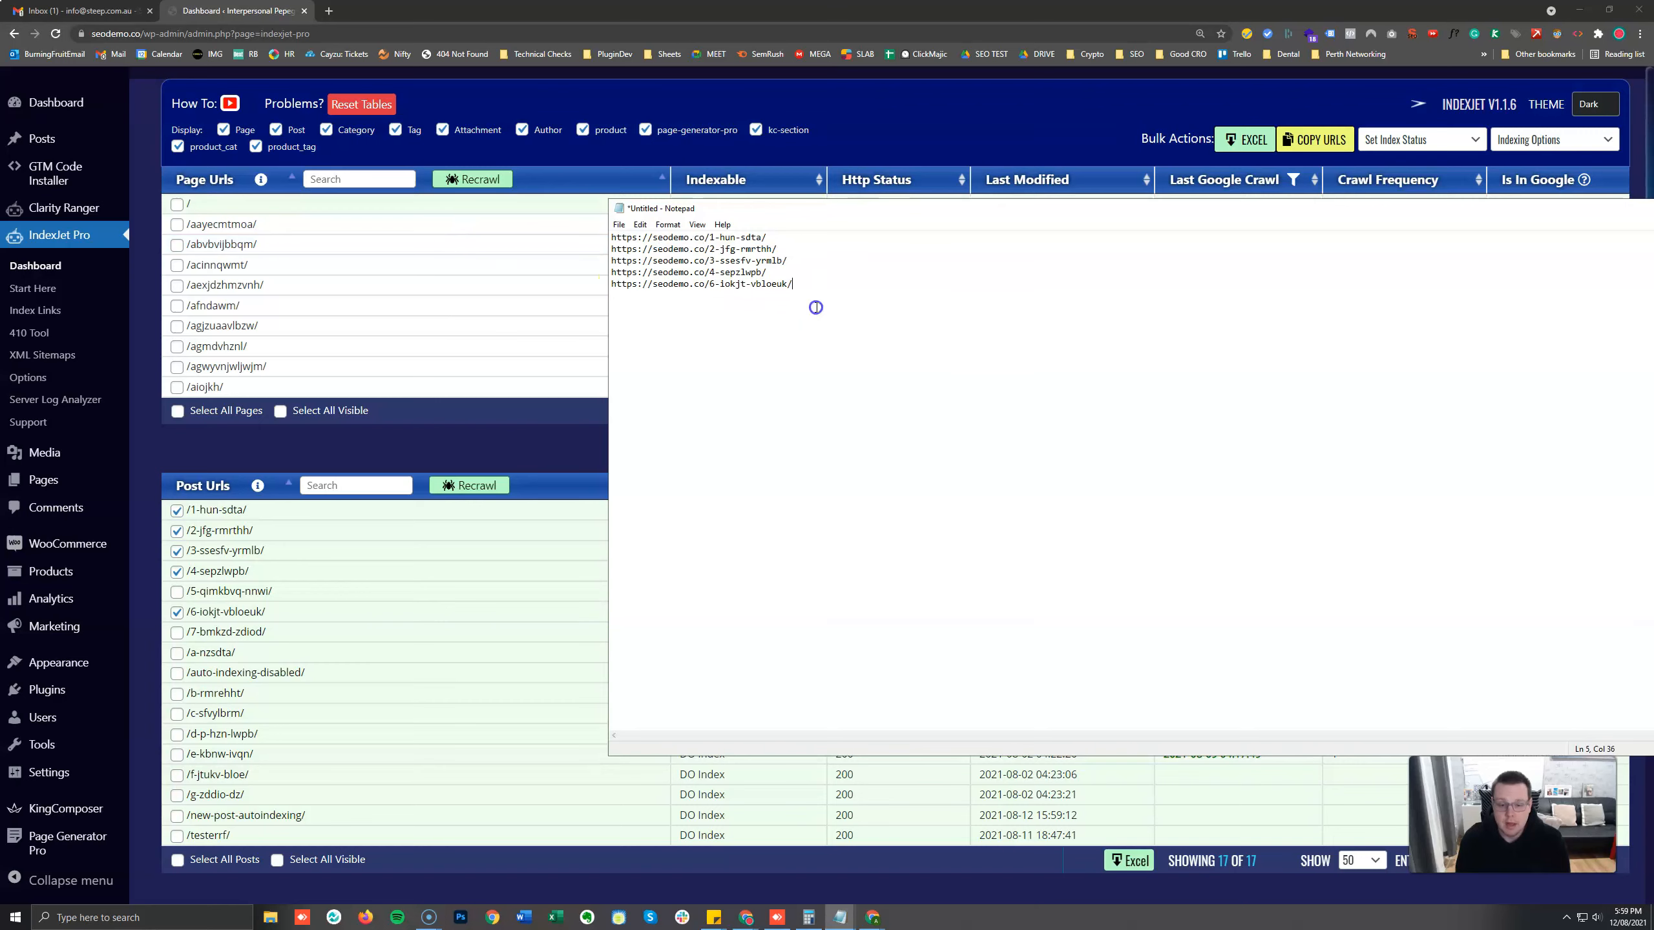
{"action": "key", "text": "ctrl+a"}
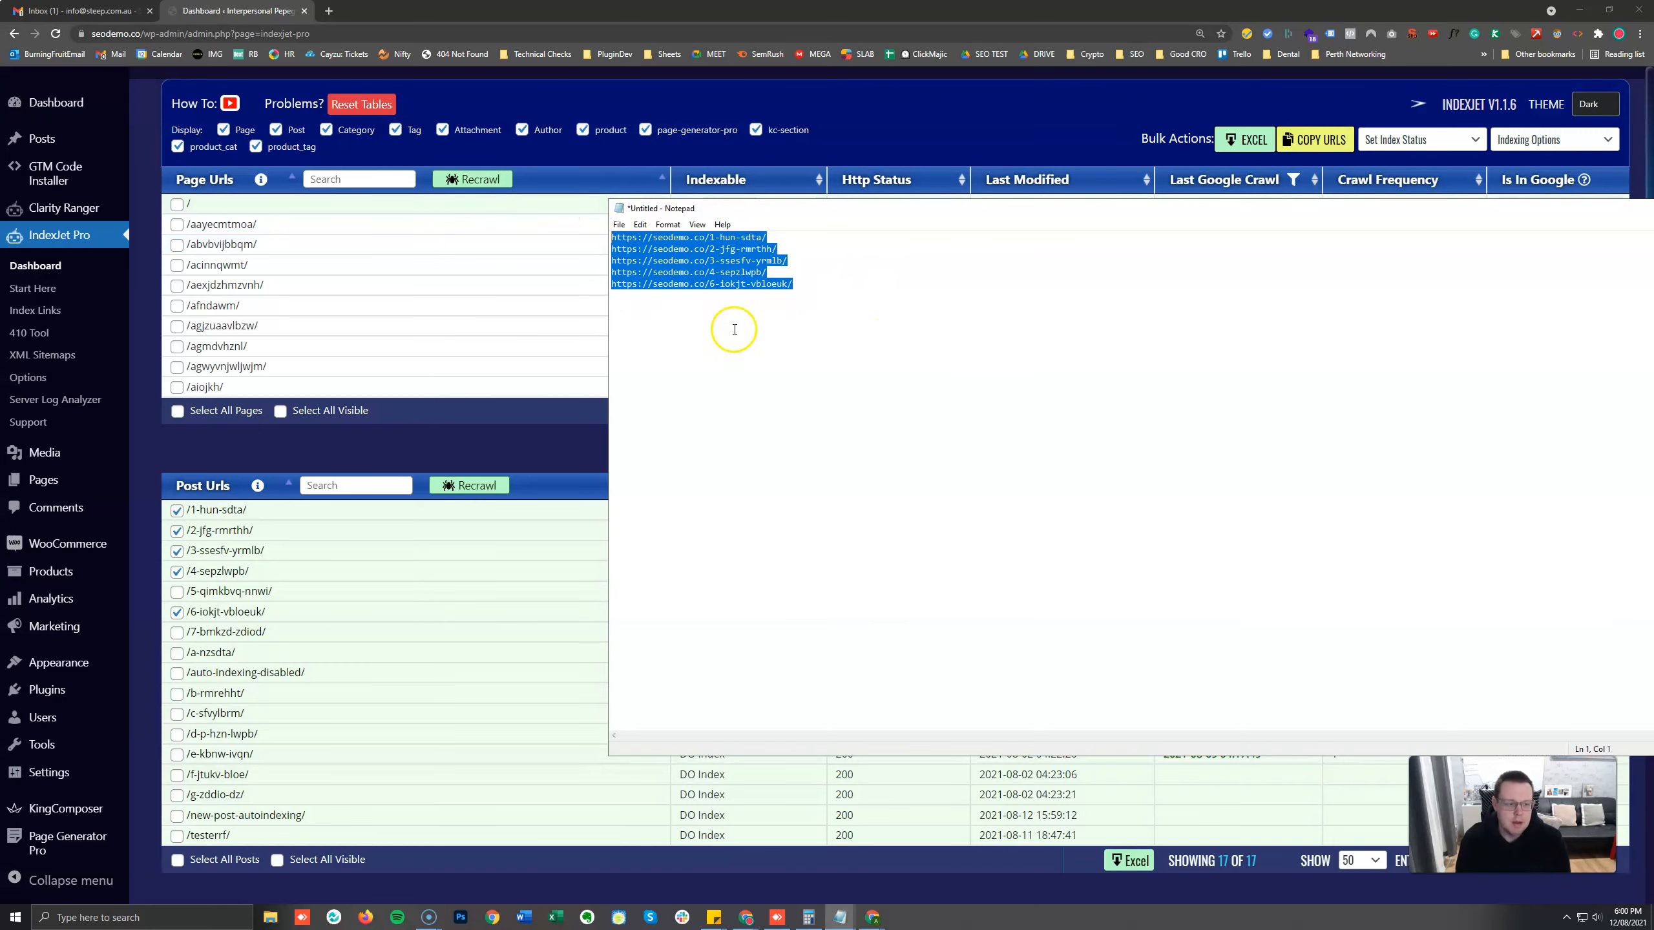
Generate an XML sitemap named new from the five copied post URLs.
{"action": "left_click", "coordinate": [81, 358]}
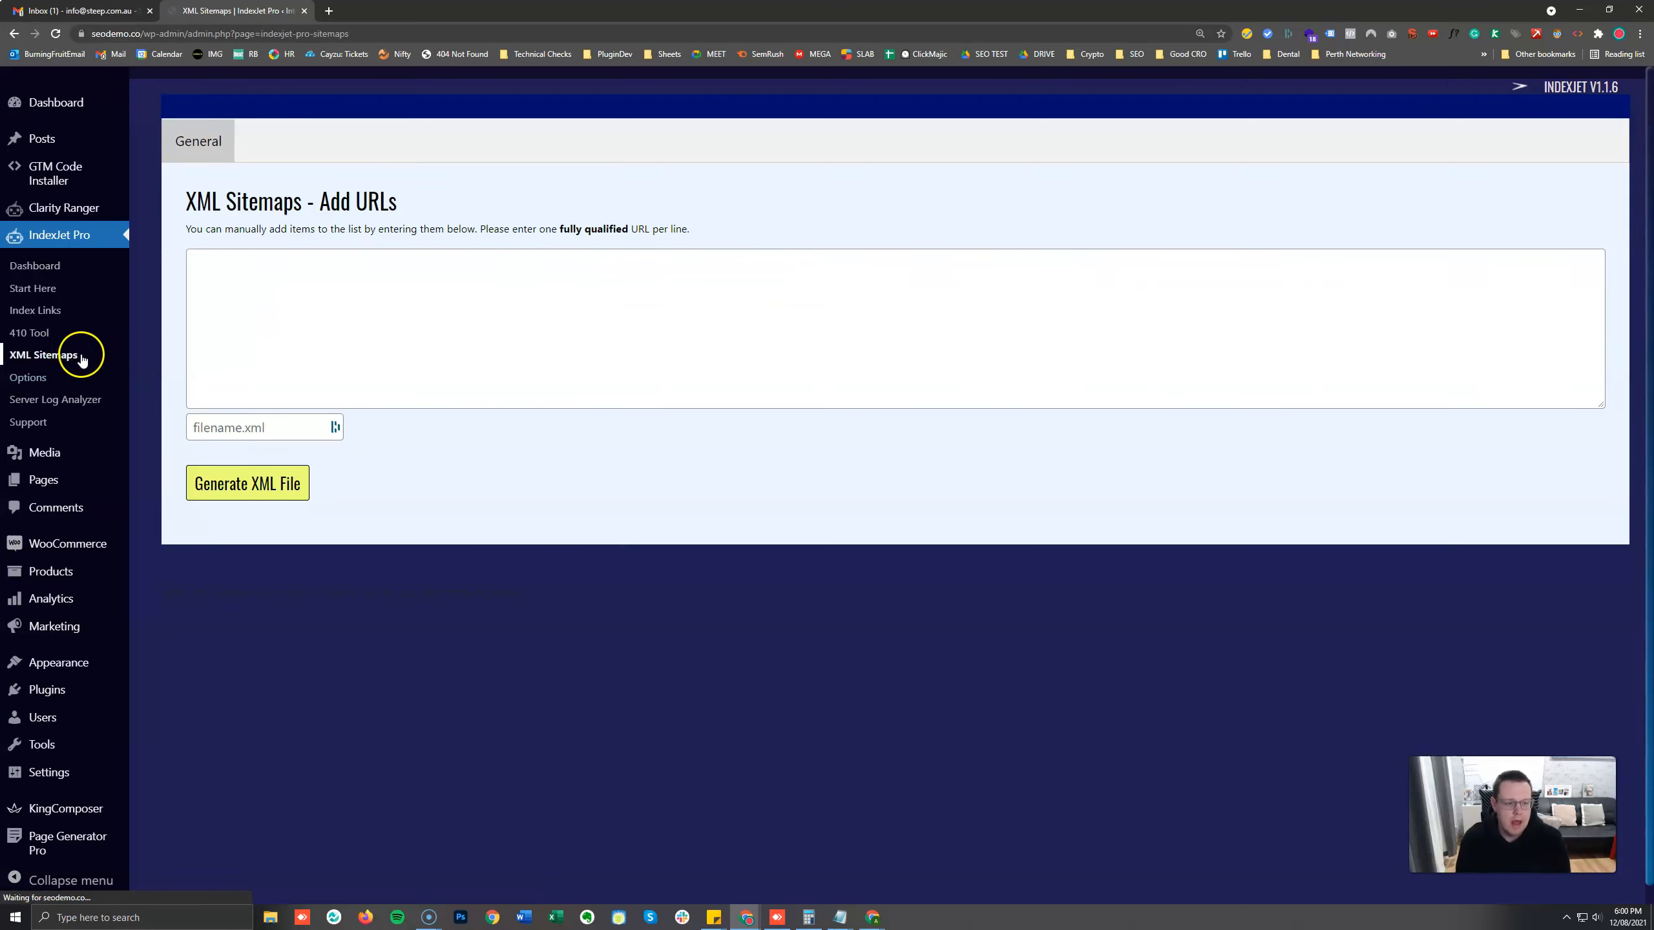
{"action": "left_click", "coordinate": [377, 310]}
{"action": "key", "text": "ctrl+v"}
{"action": "left_click", "coordinate": [270, 418]}
{"action": "type", "text": "new"}
{"action": "key", "text": "Return"}
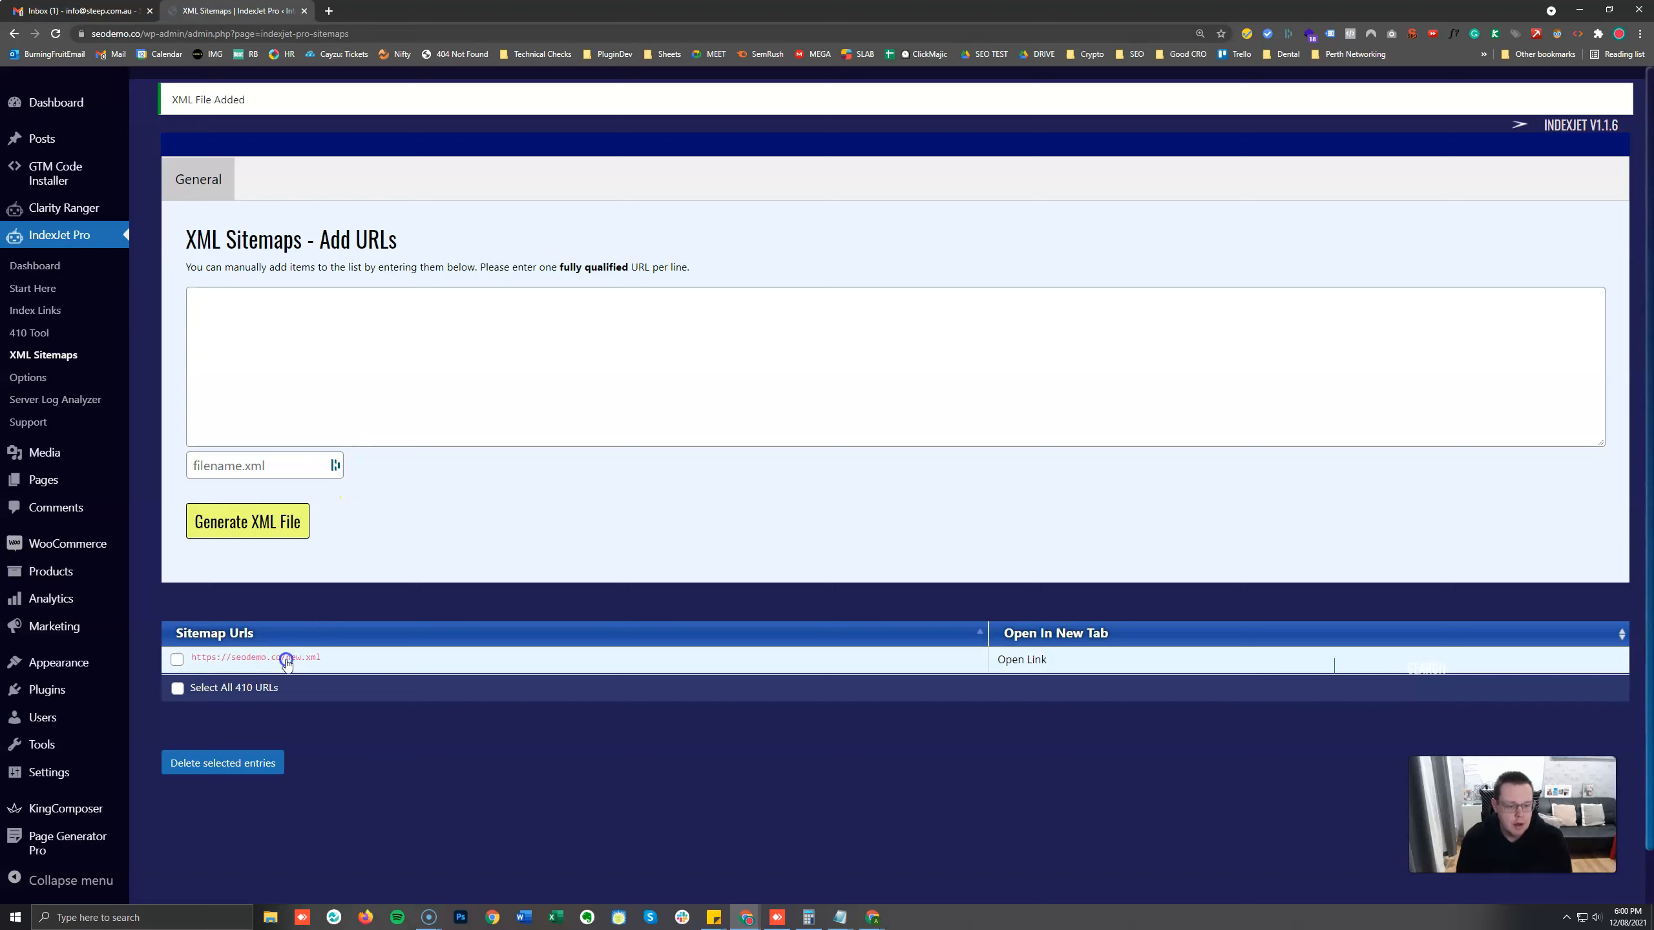
Open the generated new.xml sitemap and examine its URL and last-modified entries.
{"action": "left_click", "coordinate": [1031, 659]}
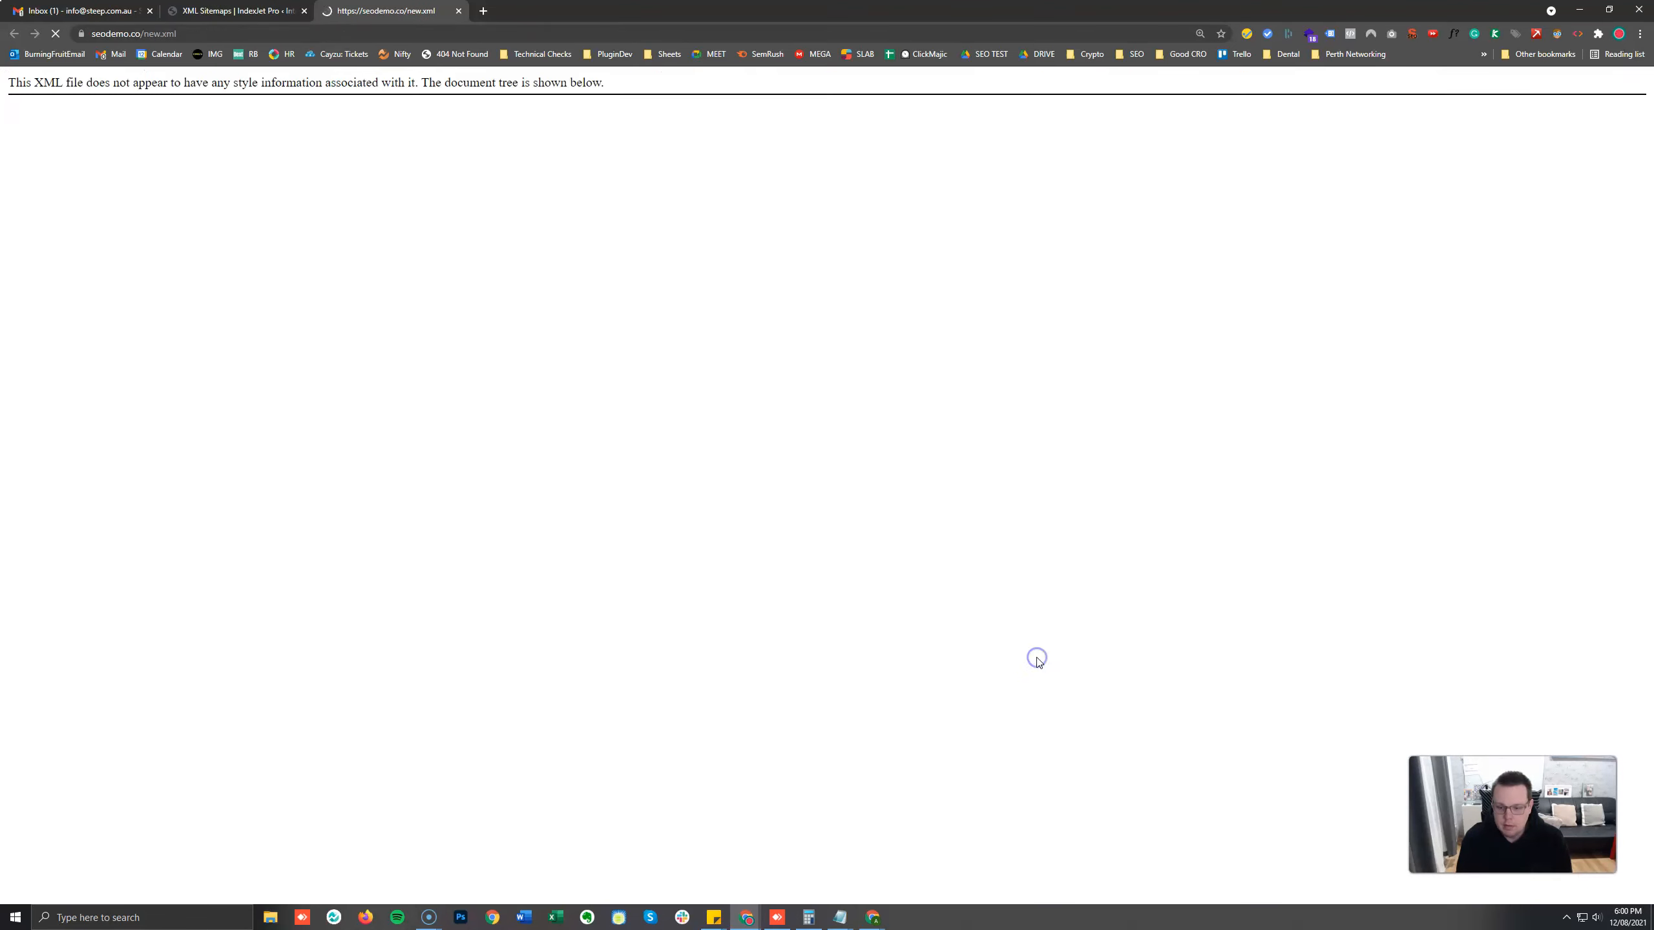
{"action": "key", "text": "ctrl+plus"}
{"action": "key", "text": "ctrl+plus"}
{"action": "left_click_drag", "start_coordinate": [586, 472], "coordinate": [73, 148]}
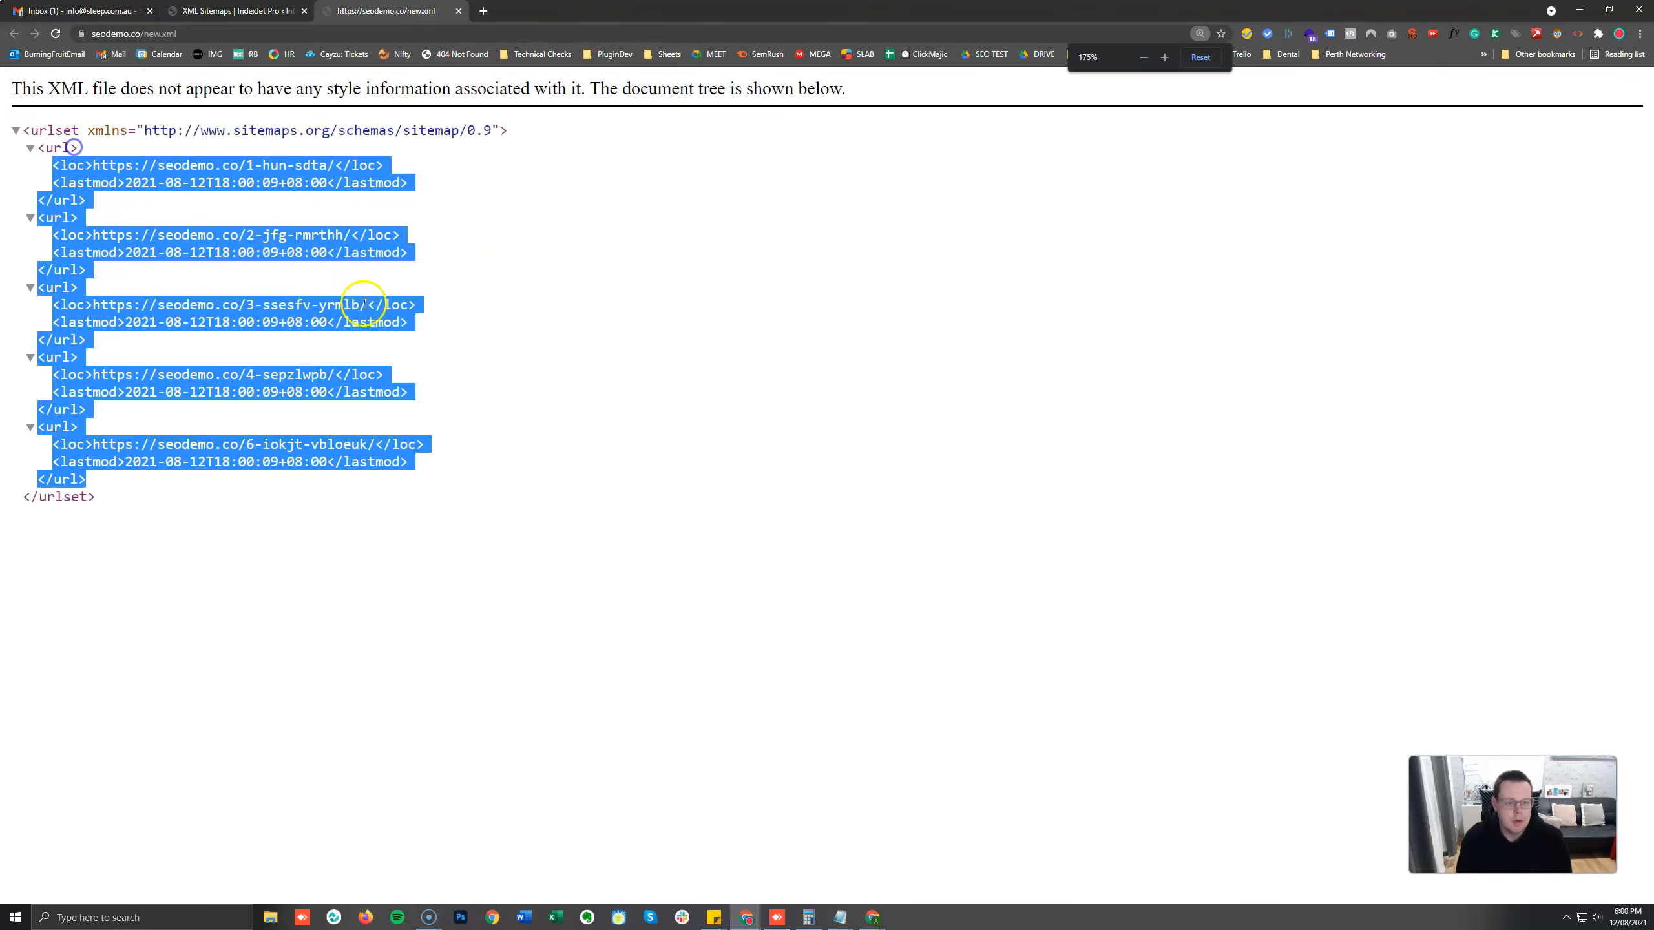
{"action": "left_click", "coordinate": [374, 306]}
{"action": "left_click_drag", "start_coordinate": [549, 547], "coordinate": [332, 382]}
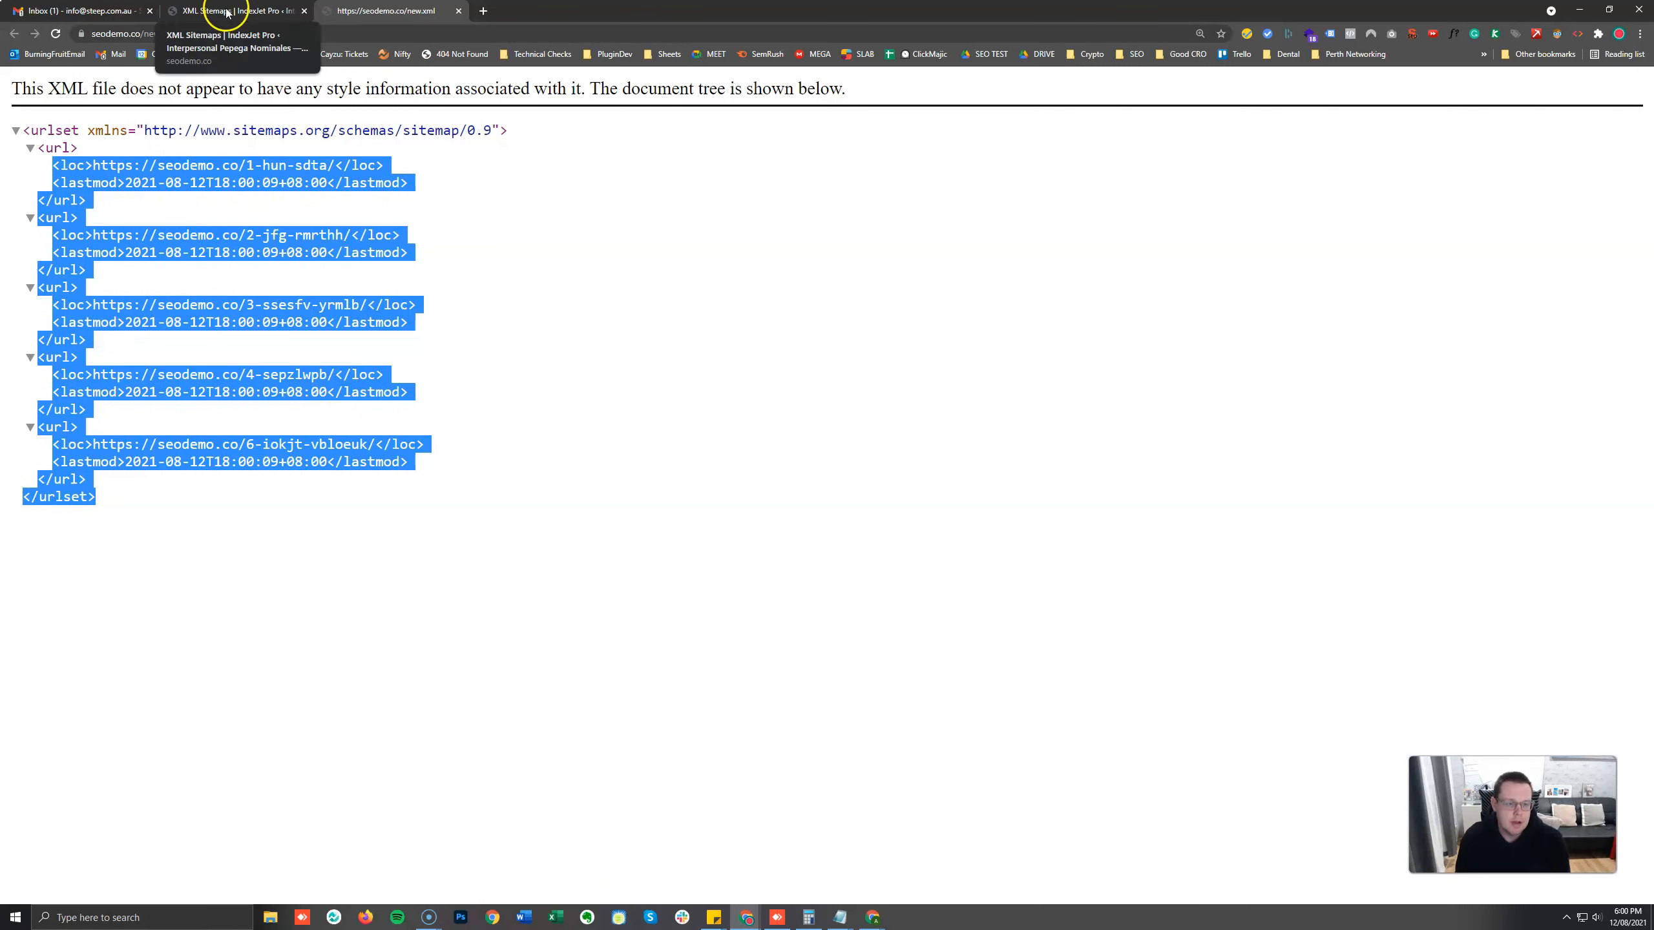
Return to the IndexJet Pro dashboard, export its table data to Excel and open the downloaded spreadsheet.
{"action": "left_click", "coordinate": [231, 11]}
{"action": "left_click", "coordinate": [89, 346]}
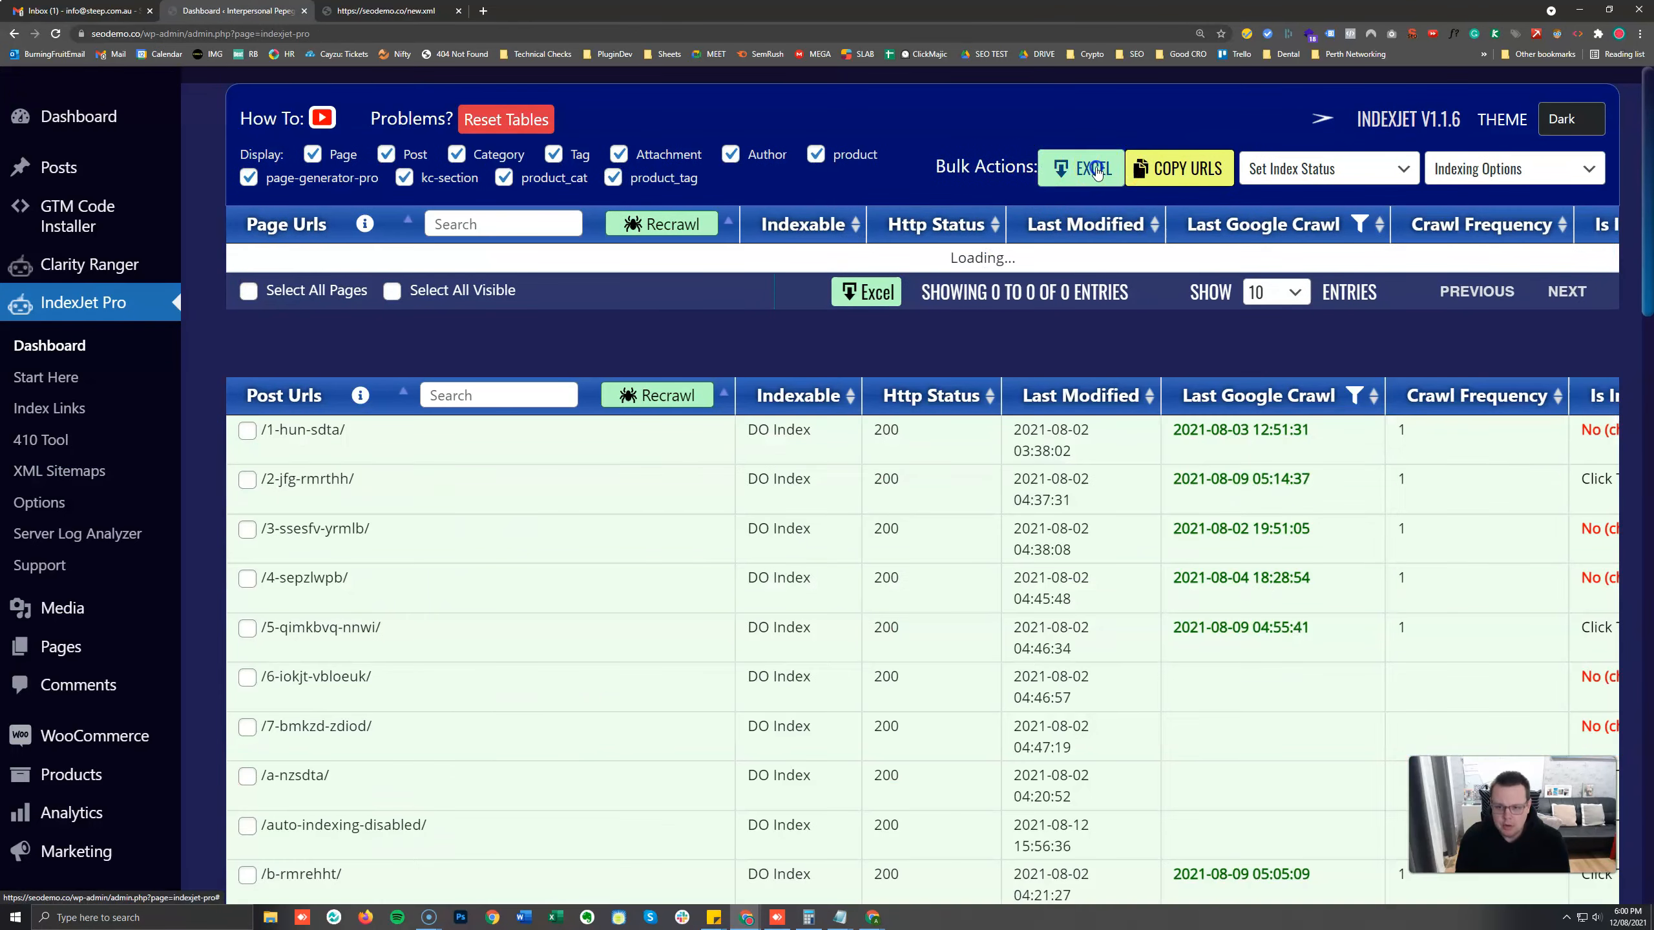
{"action": "left_click", "coordinate": [1097, 171]}
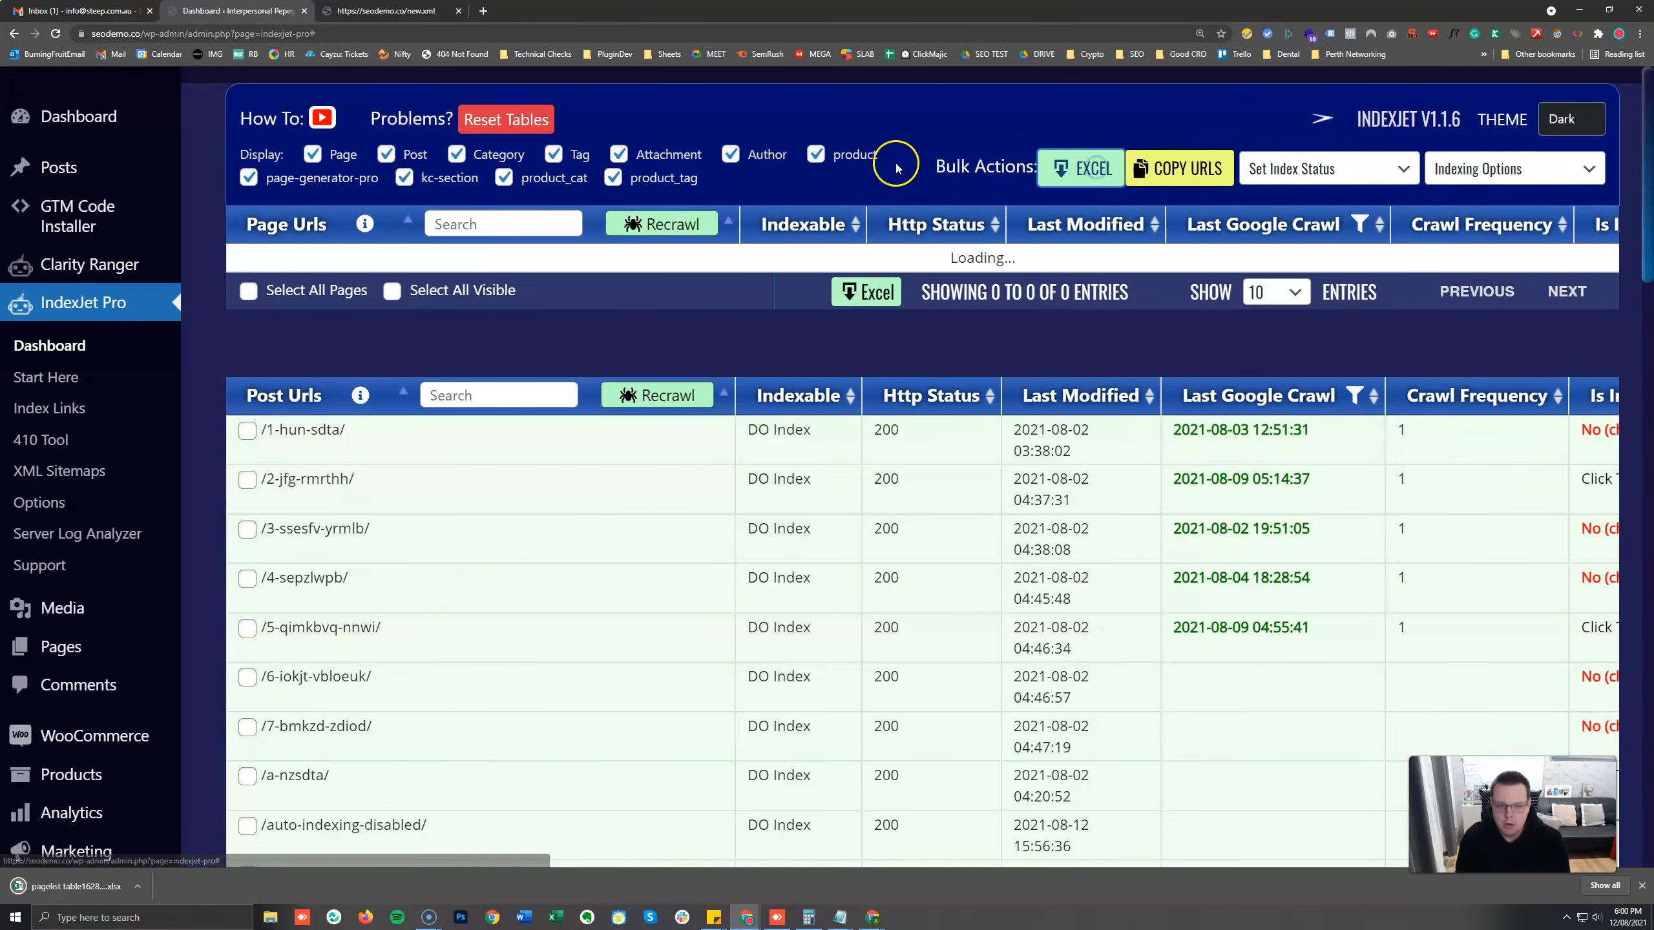
{"action": "left_click", "coordinate": [91, 887]}
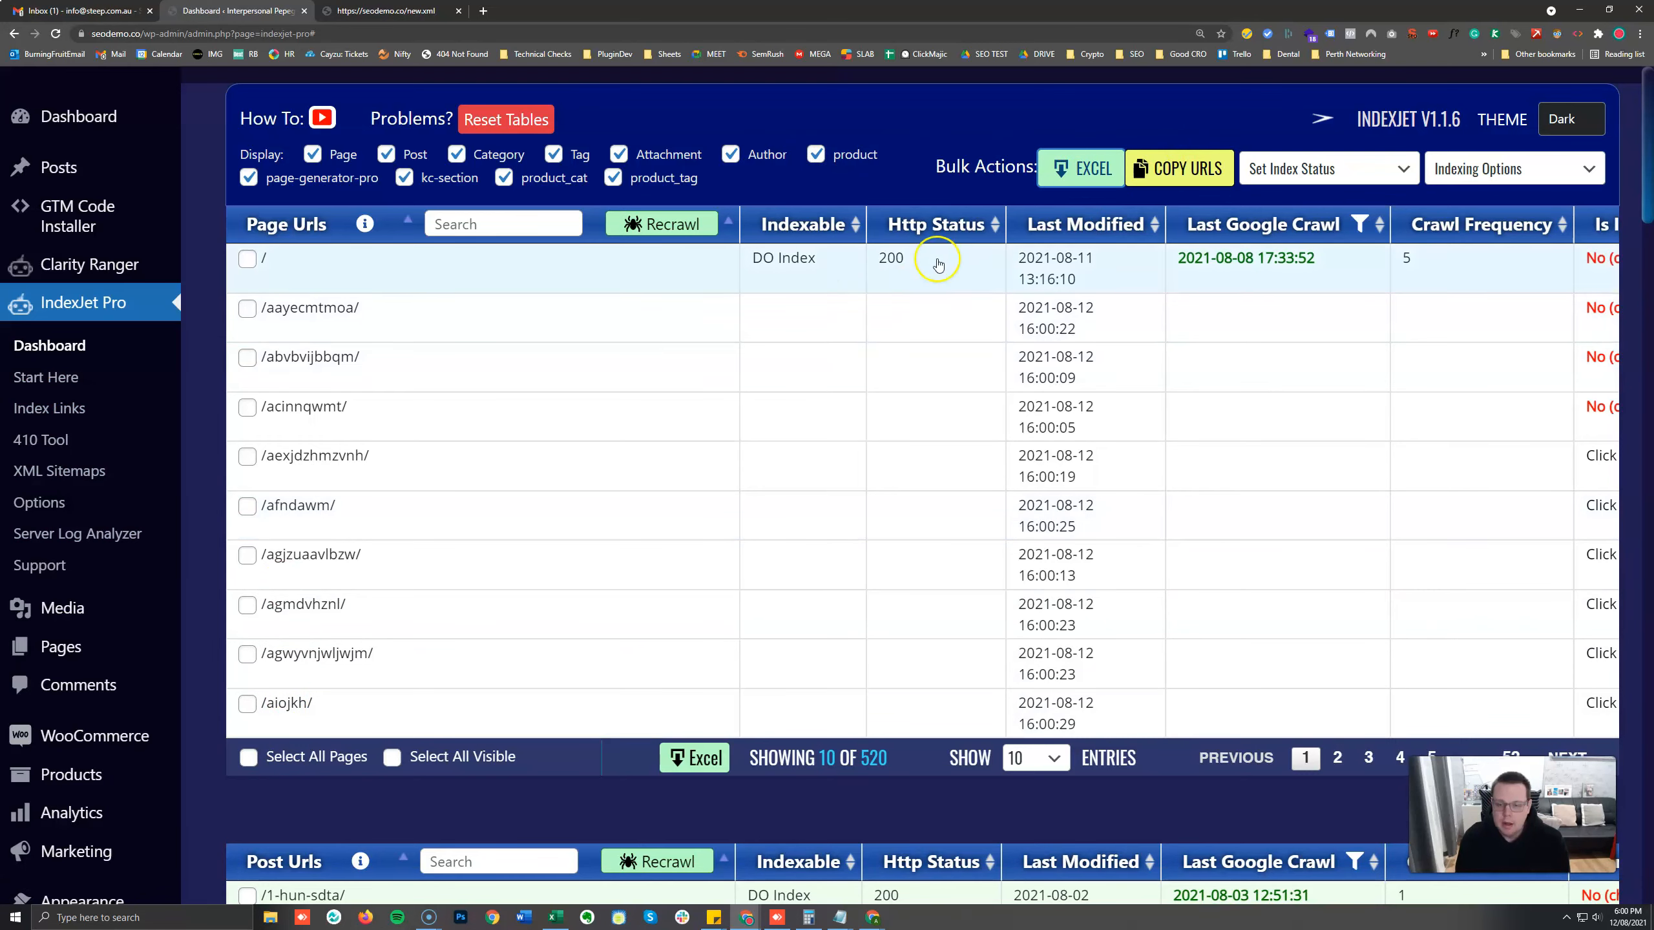
{"action": "left_click", "coordinate": [1212, 152]}
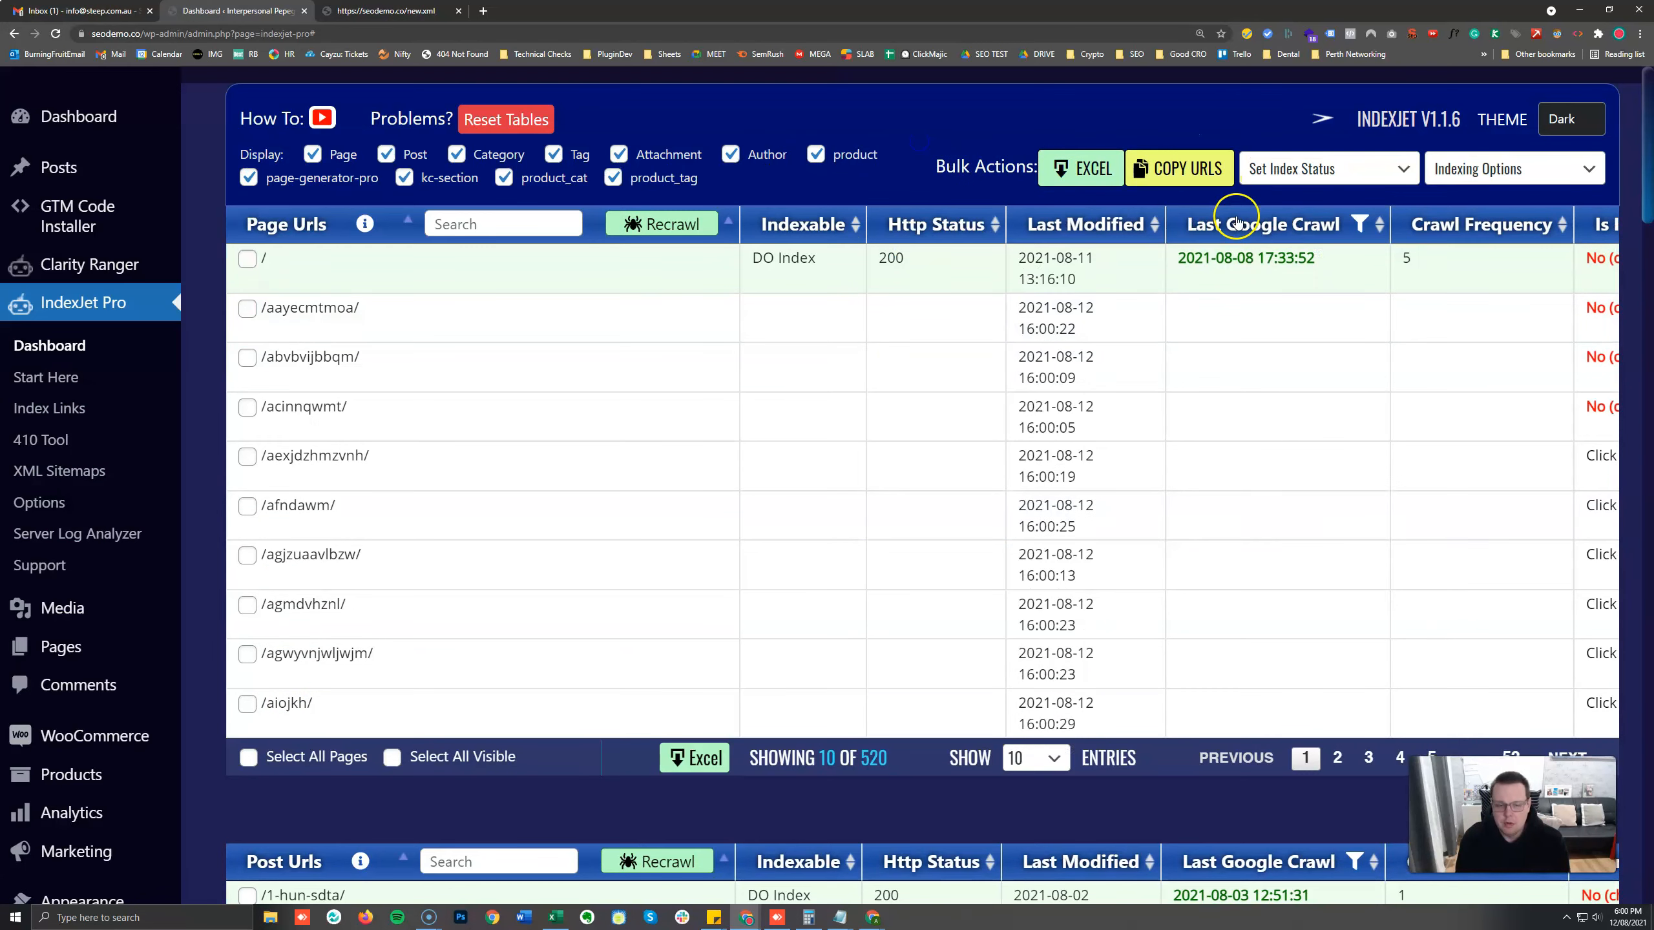
Select all posts in the Post Urls table.
{"action": "key", "text": "ctrl+minus"}
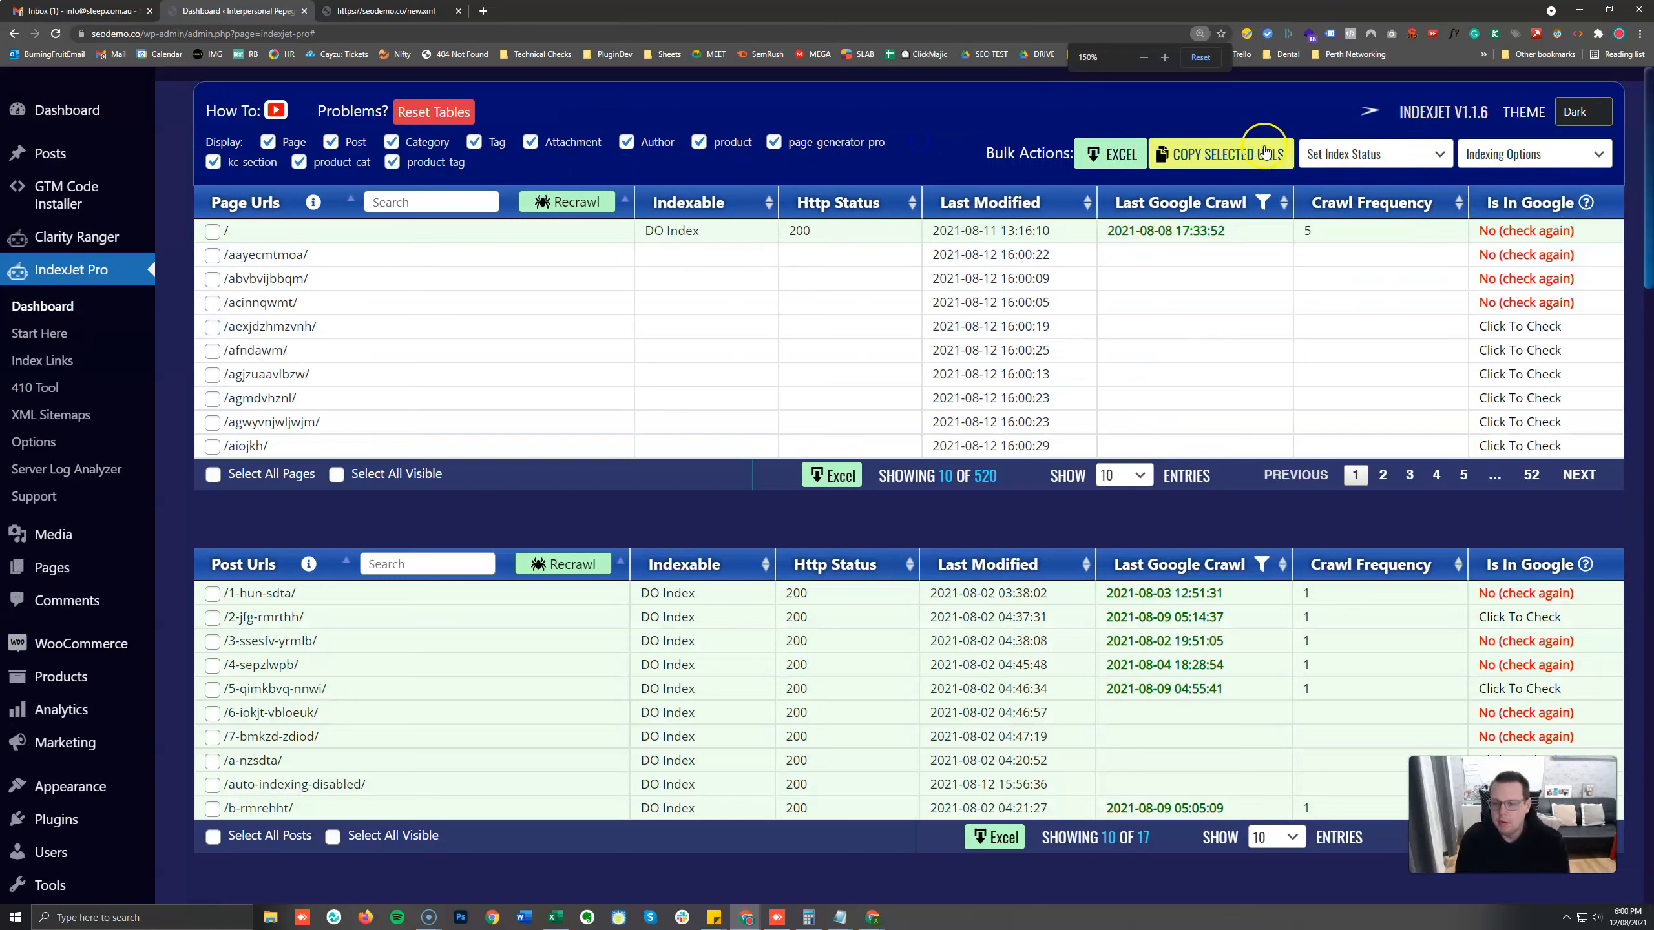
{"action": "left_click", "coordinate": [1521, 148]}
{"action": "left_click", "coordinate": [1000, 126]}
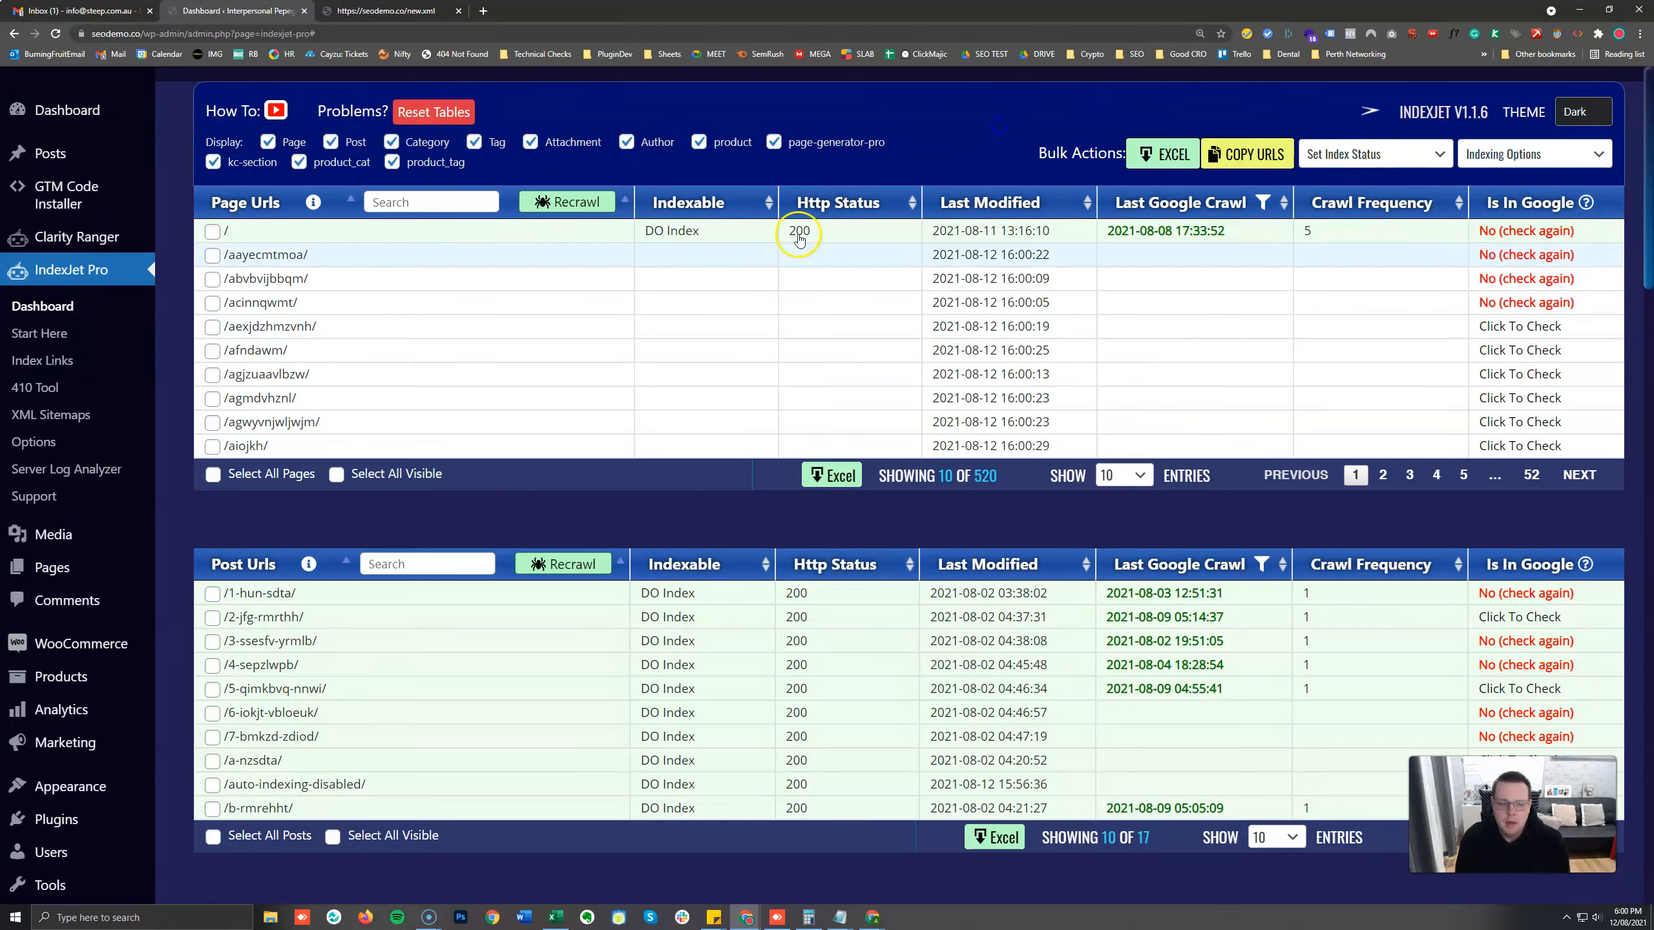
{"action": "scroll", "coordinate": [774, 491], "scroll_direction": "down", "scroll_amount": 1}
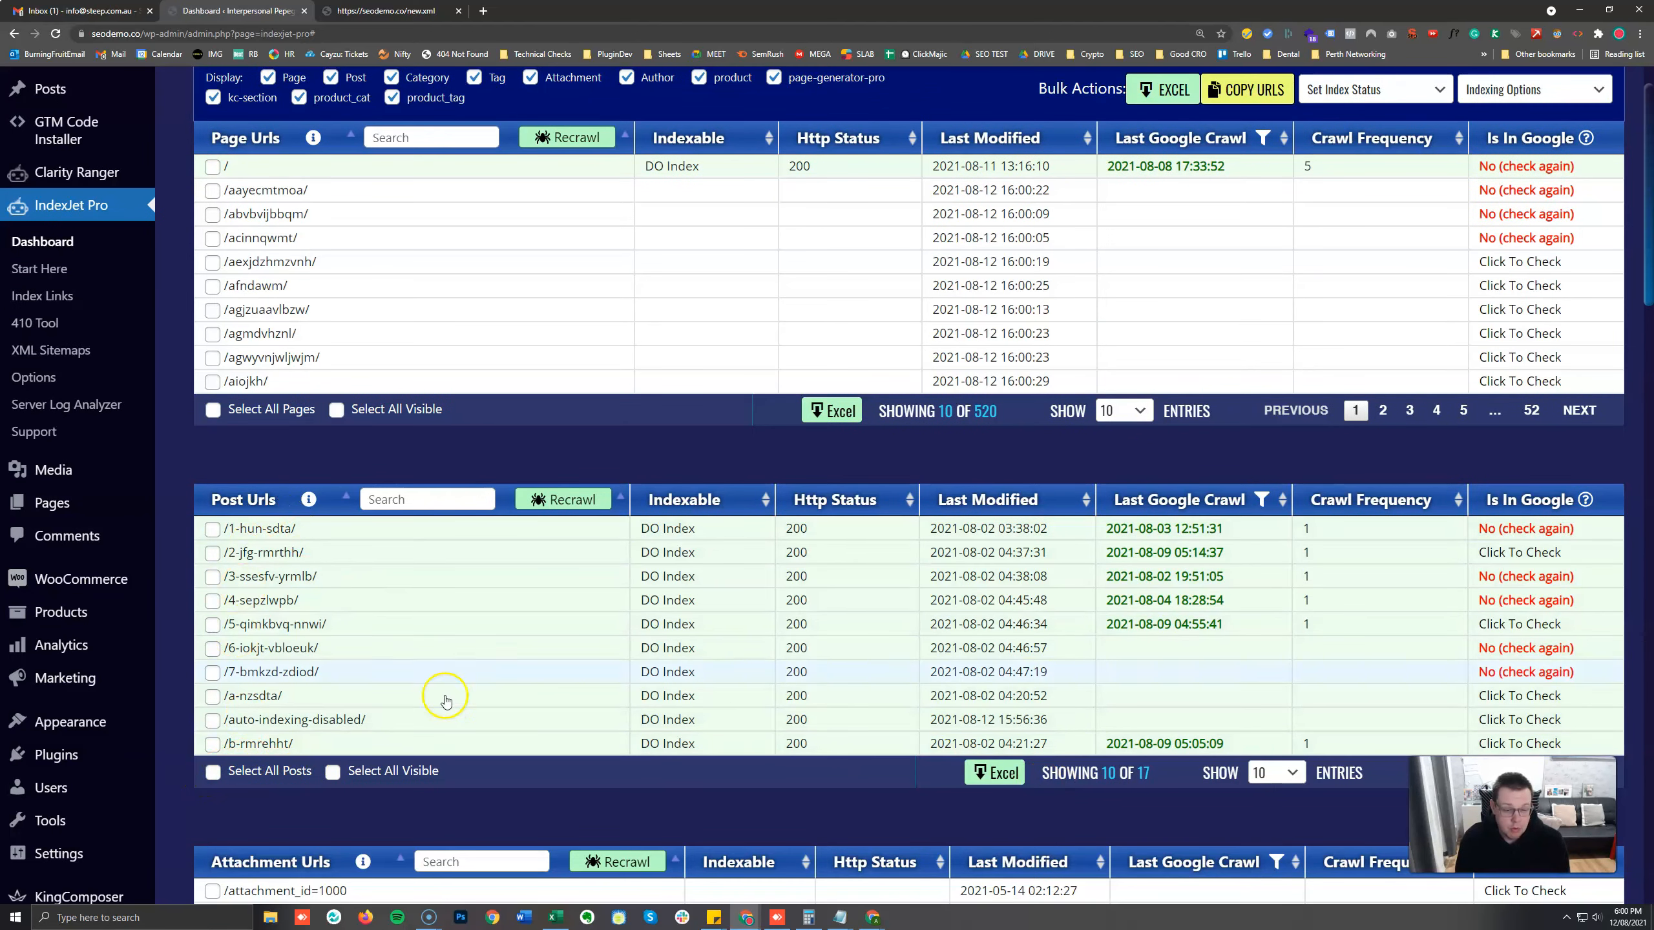
{"action": "scroll", "coordinate": [963, 618], "scroll_direction": "up", "scroll_amount": 1}
{"action": "scroll", "coordinate": [963, 617], "scroll_direction": "down", "scroll_amount": 1}
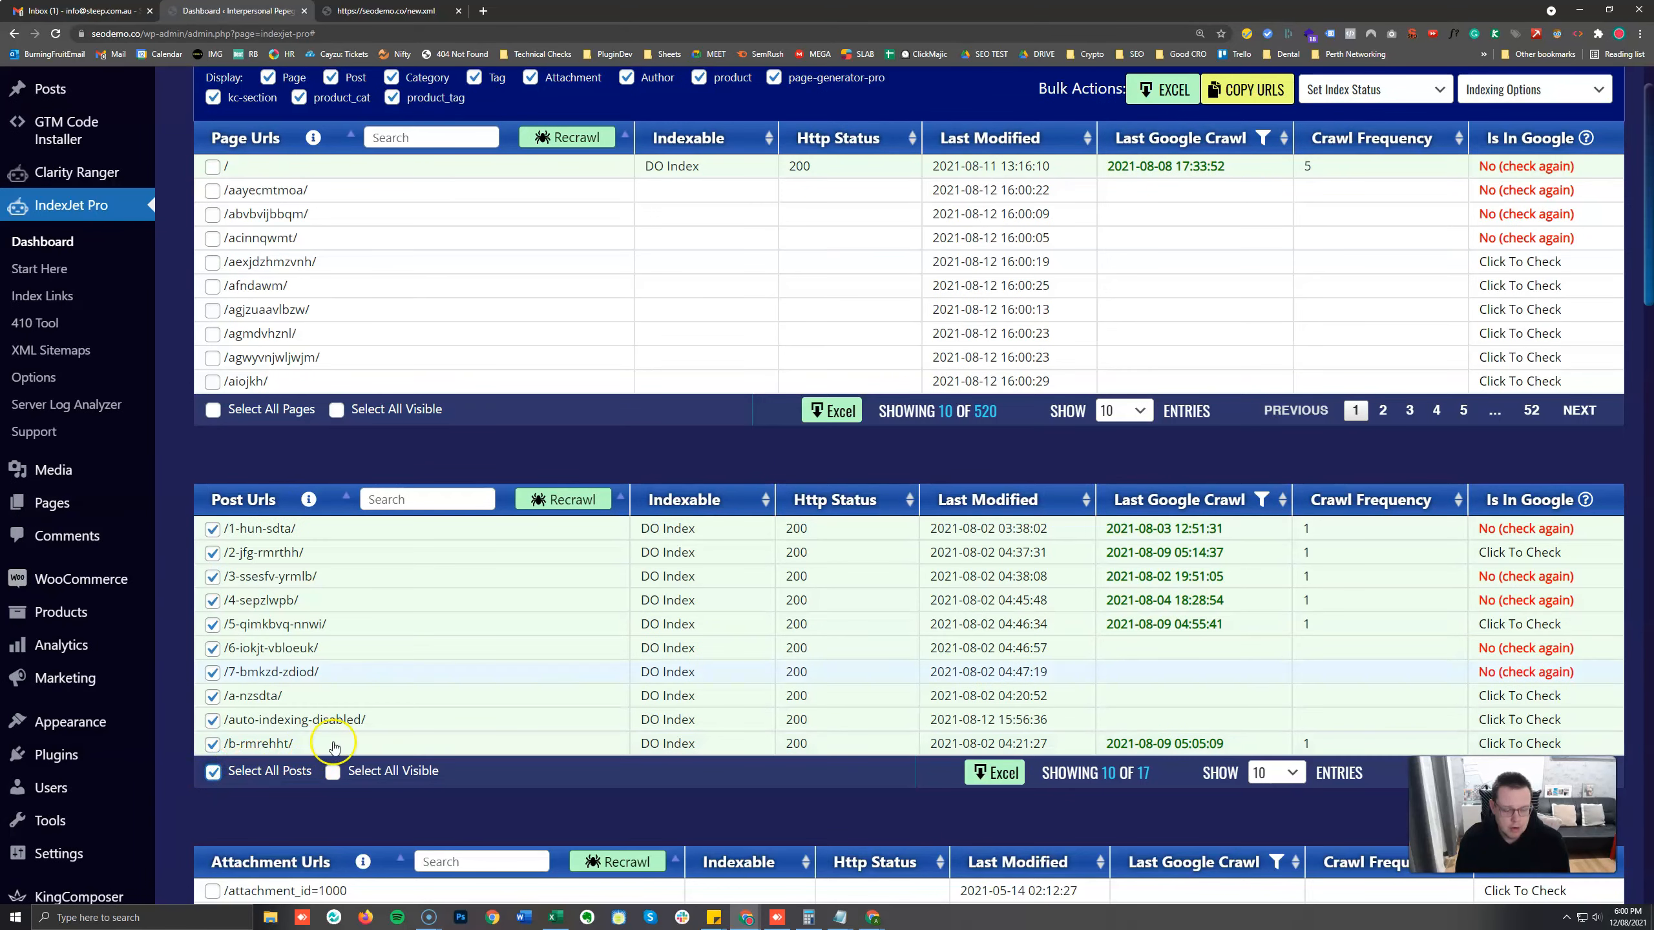
Send the selected posts to G Index under the campaign name test, and close the campaign form.
{"action": "scroll", "coordinate": [1367, 231], "scroll_direction": "up", "scroll_amount": 1}
{"action": "left_click", "coordinate": [1525, 154]}
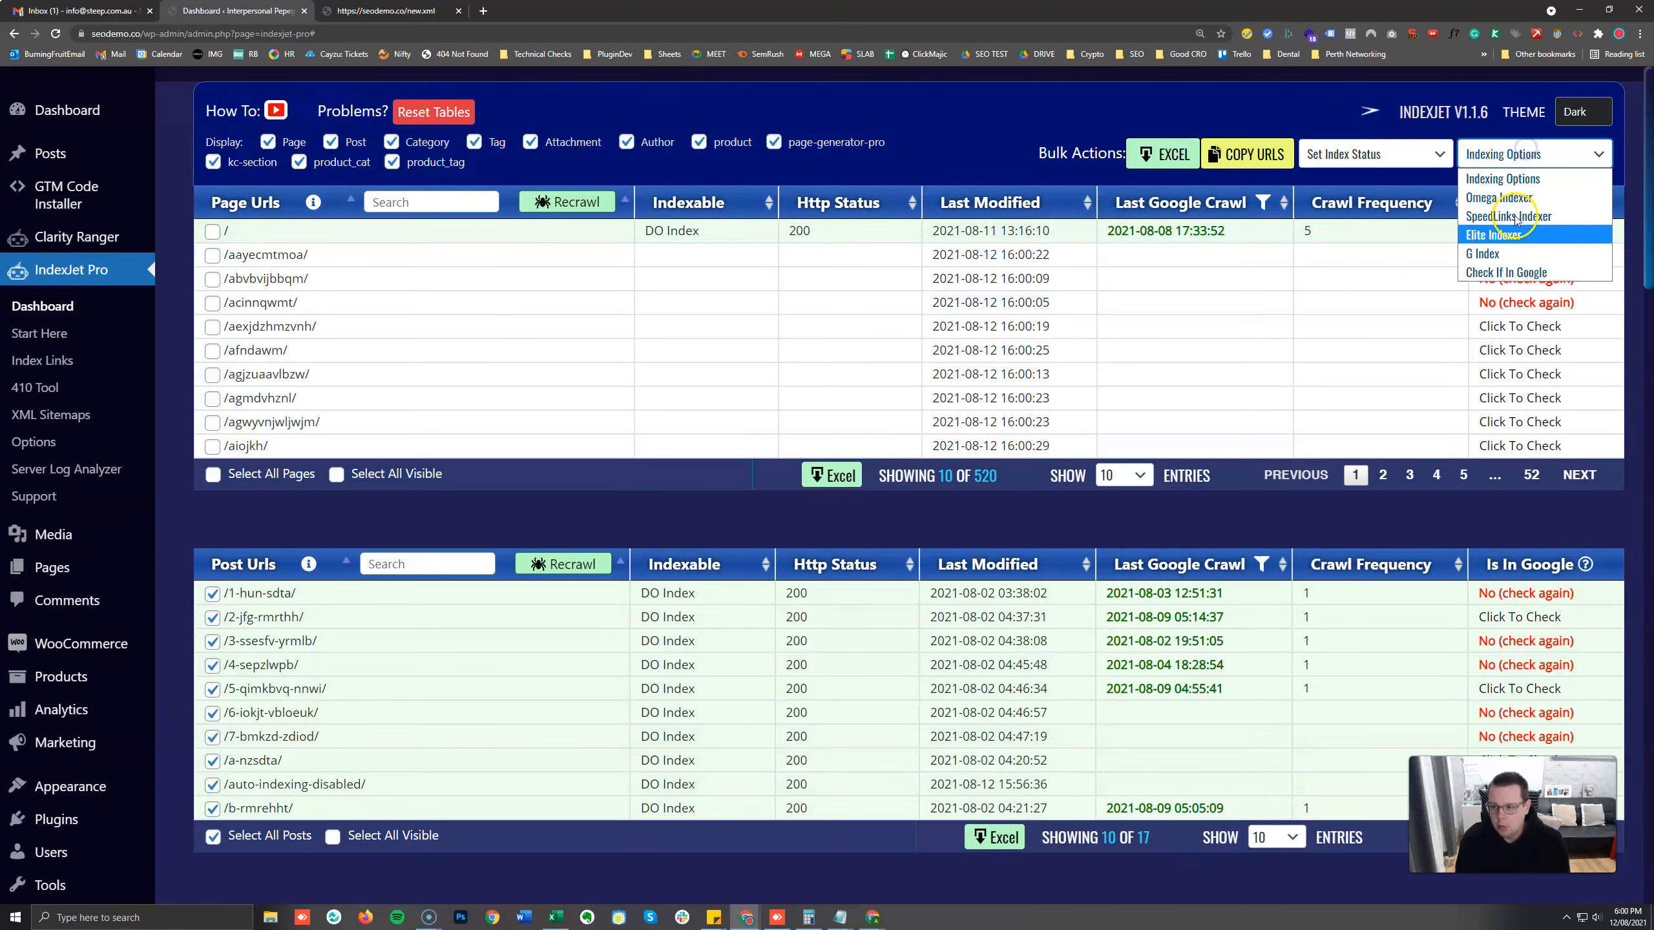
{"action": "left_click", "coordinate": [1521, 254]}
{"action": "left_click", "coordinate": [1442, 230]}
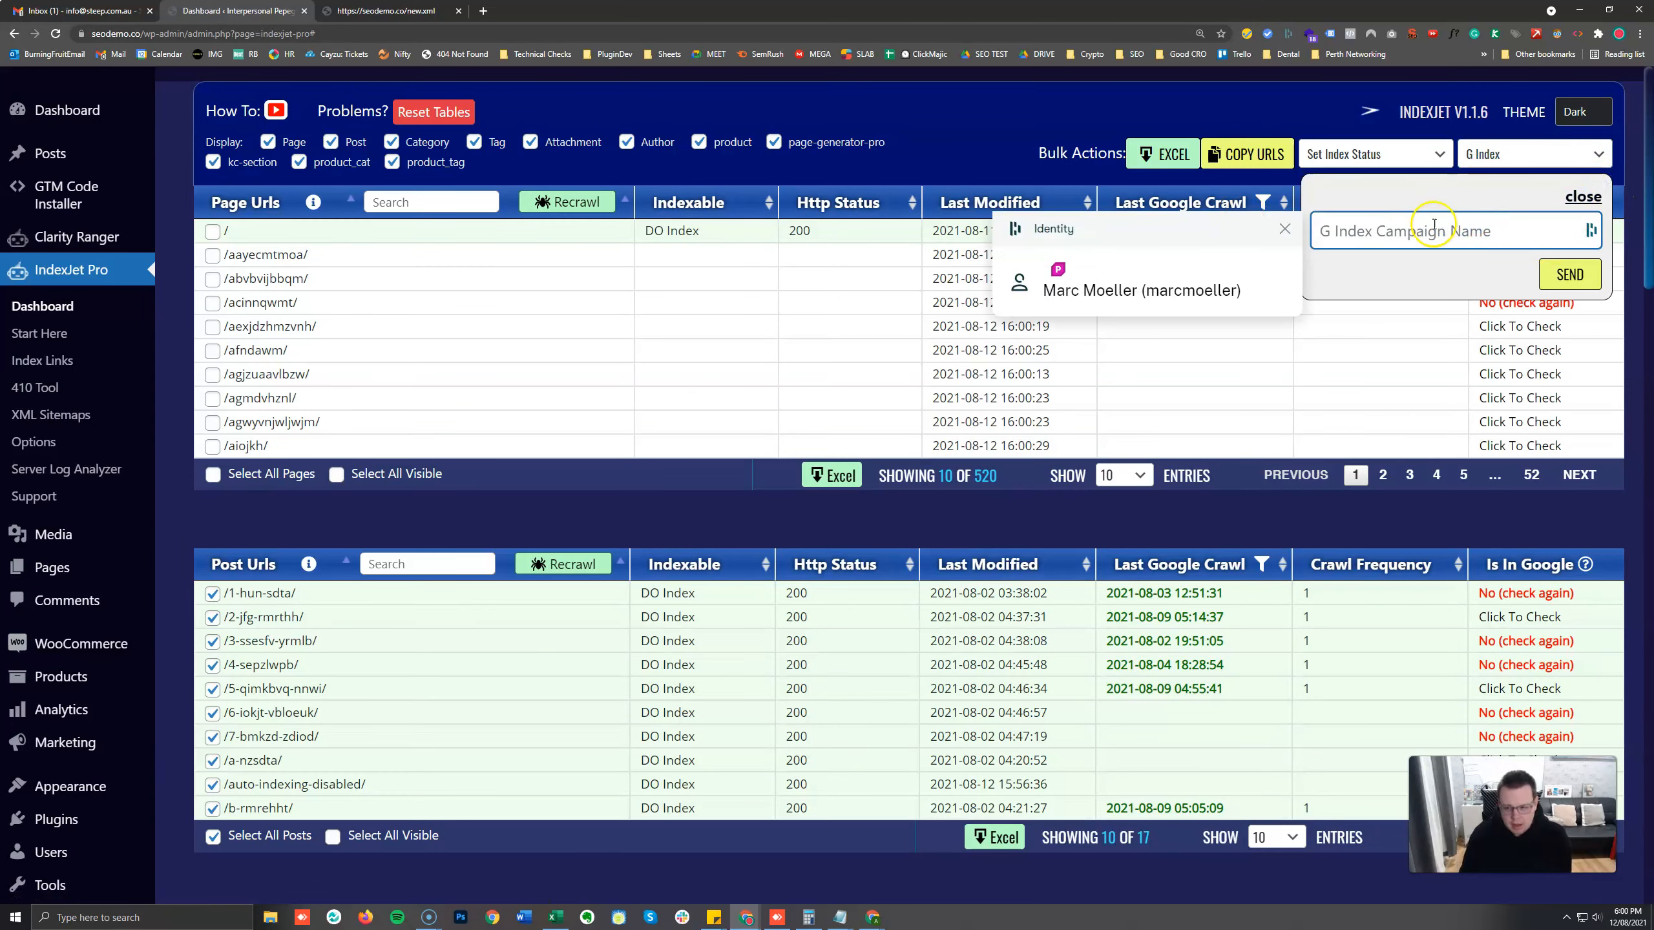
{"action": "type", "text": "test"}
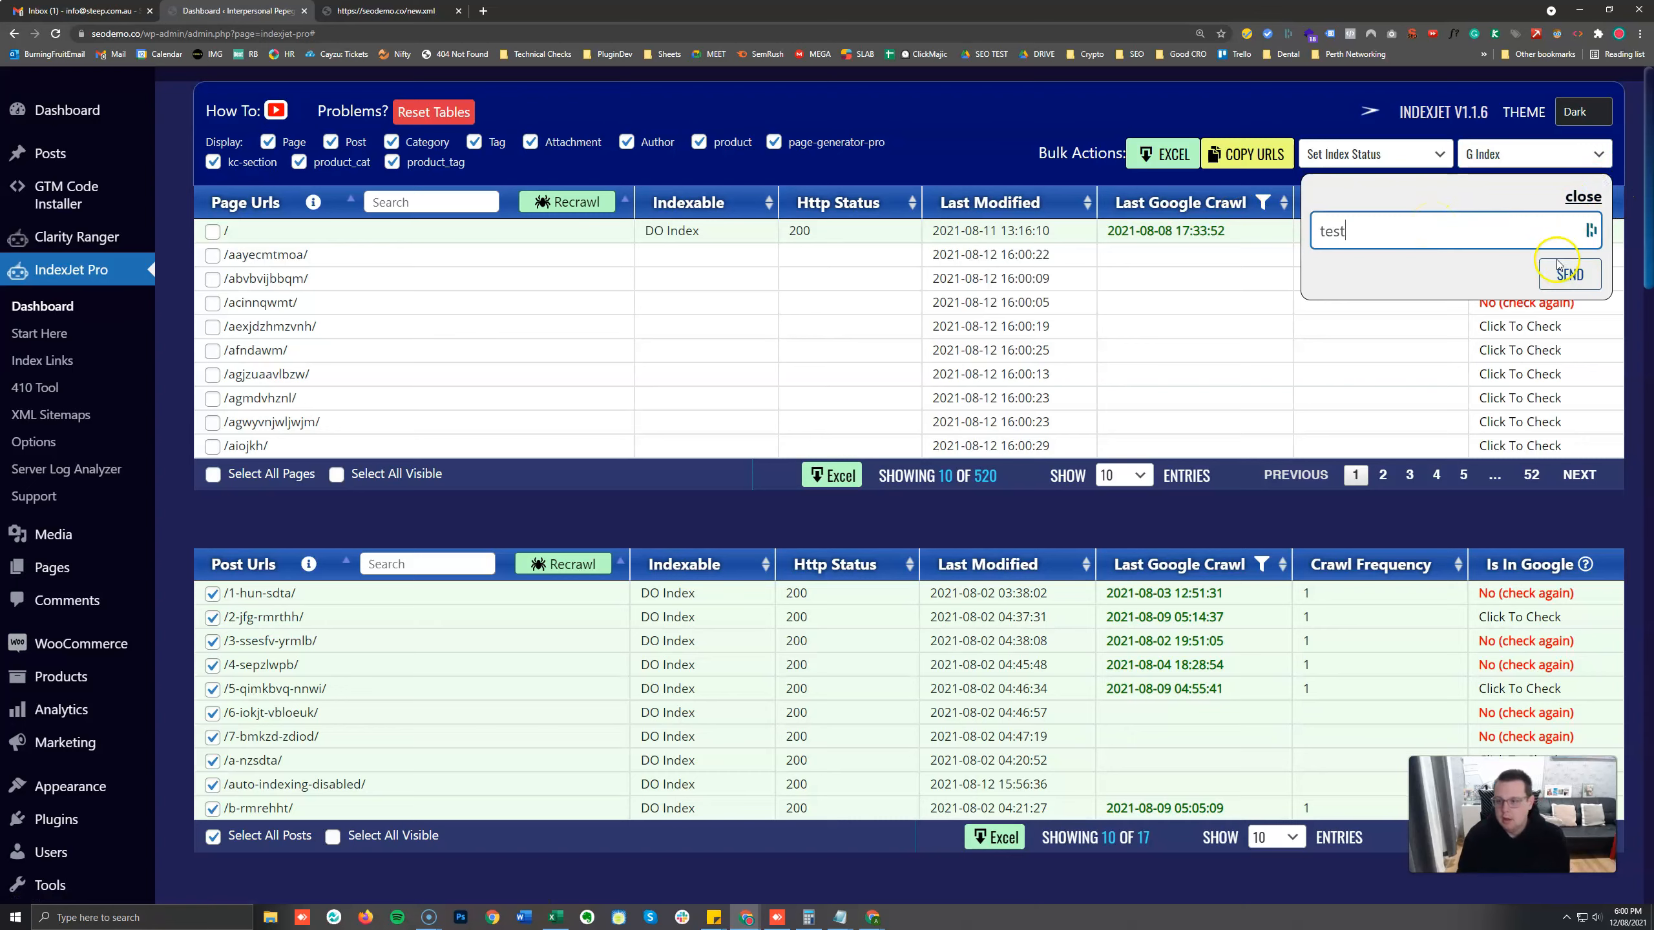
{"action": "left_click", "coordinate": [1596, 269]}
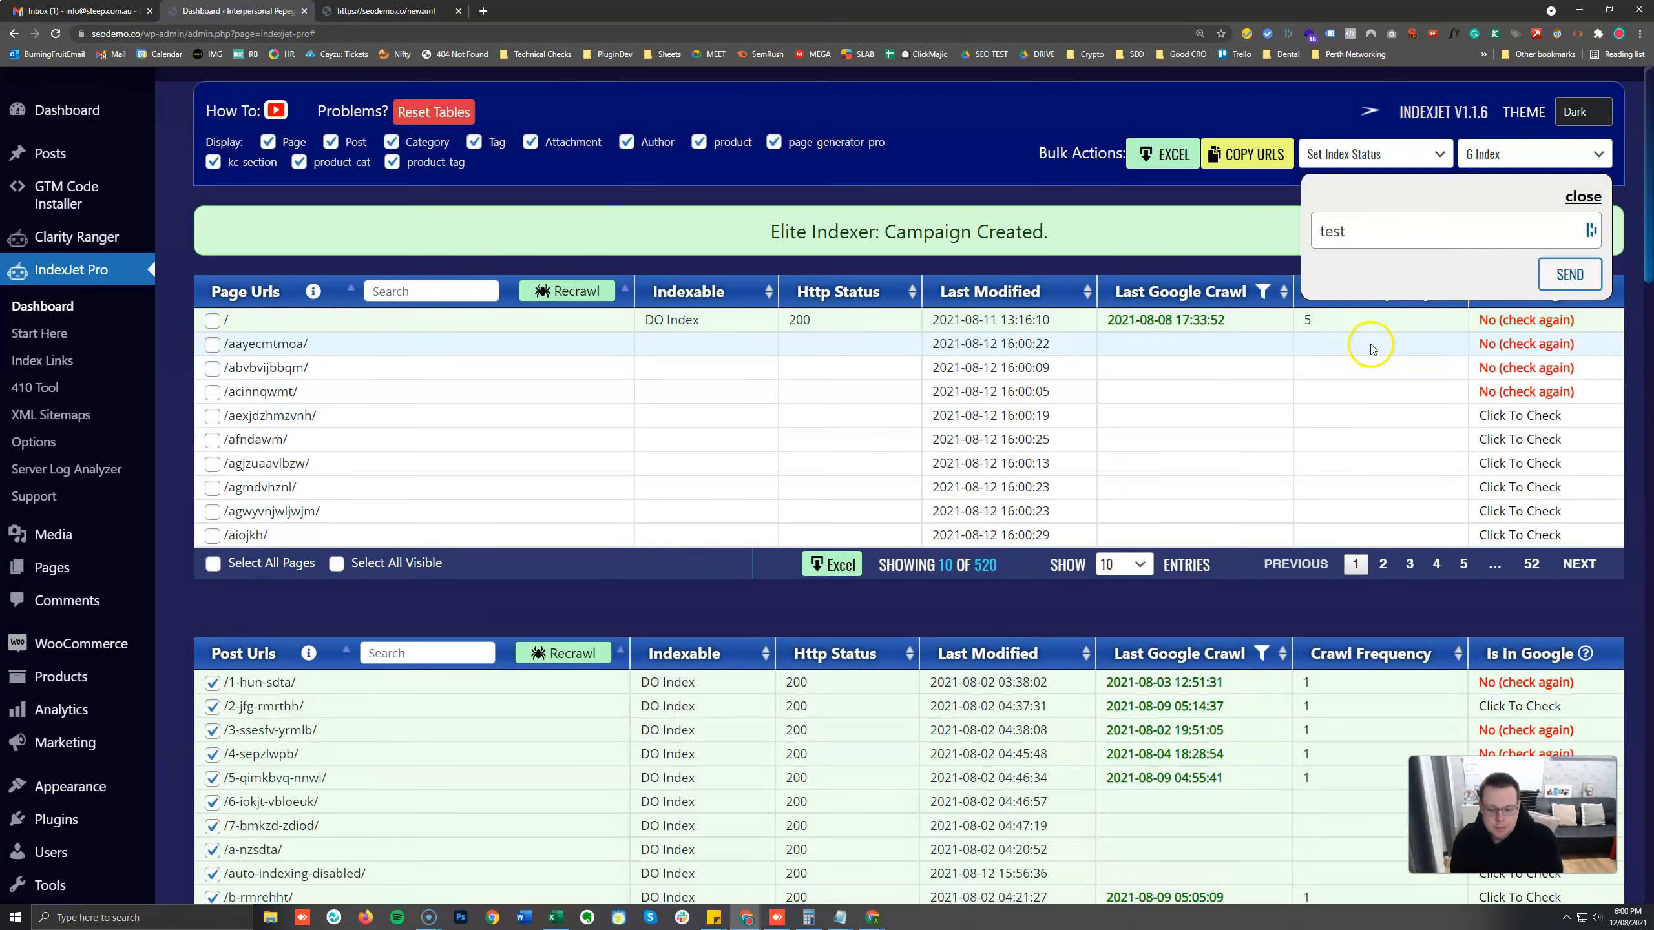
{"action": "left_click", "coordinate": [911, 226]}
{"action": "left_click_drag", "start_coordinate": [743, 228], "coordinate": [1095, 235]}
{"action": "left_click", "coordinate": [1004, 164]}
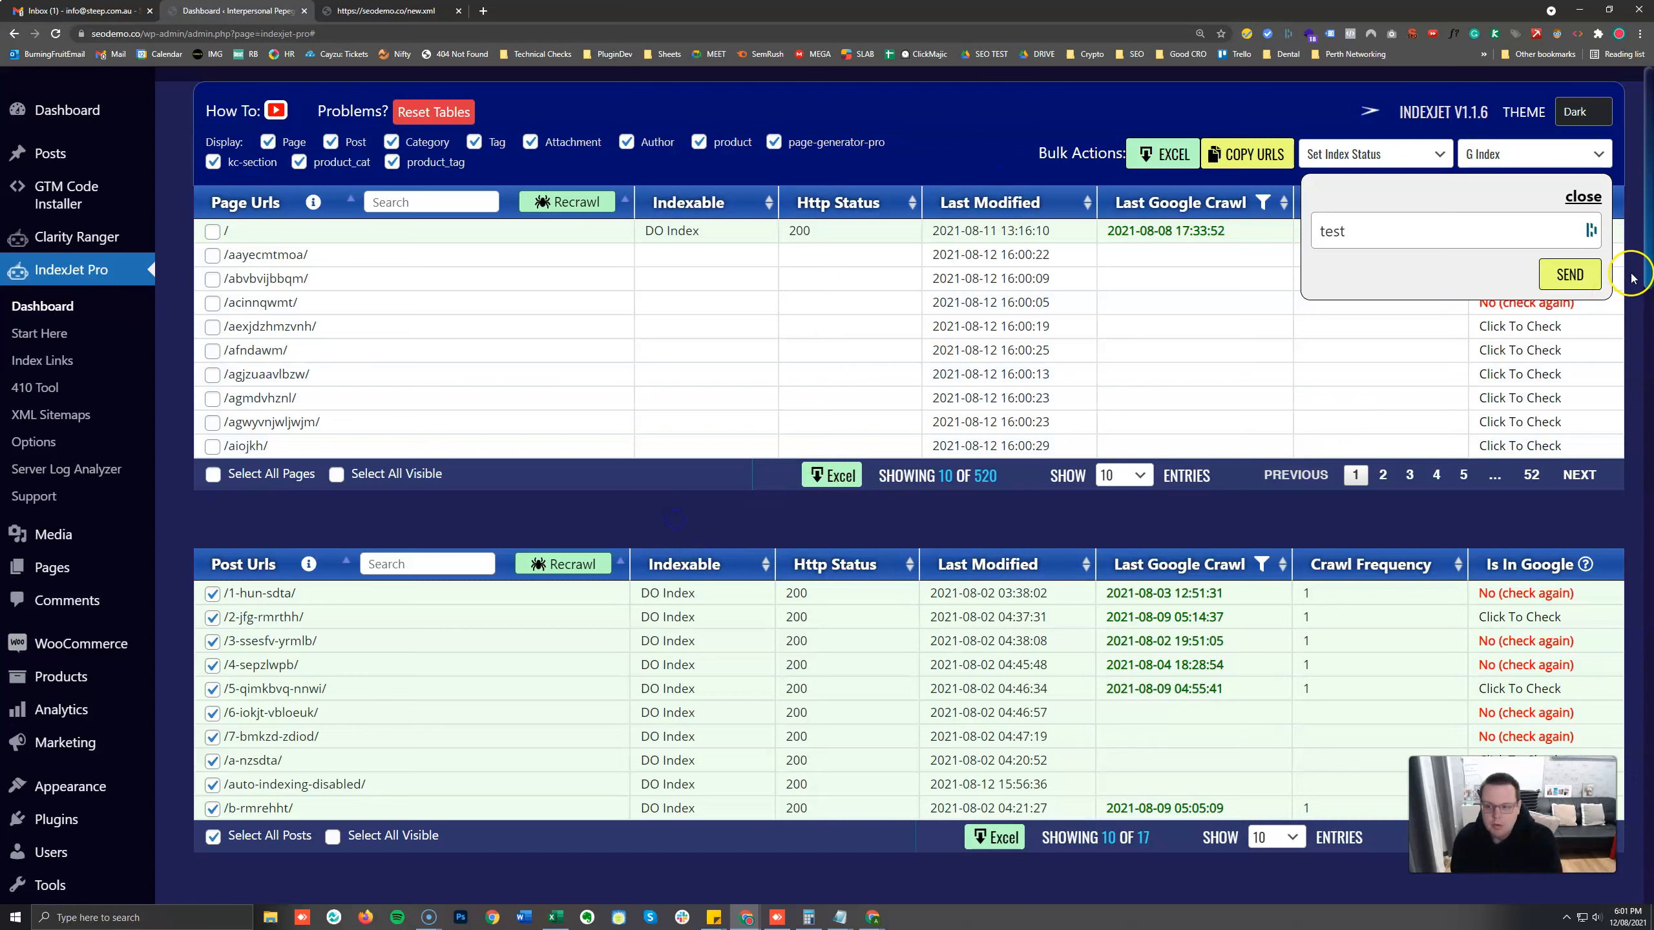
{"action": "left_click", "coordinate": [1582, 197]}
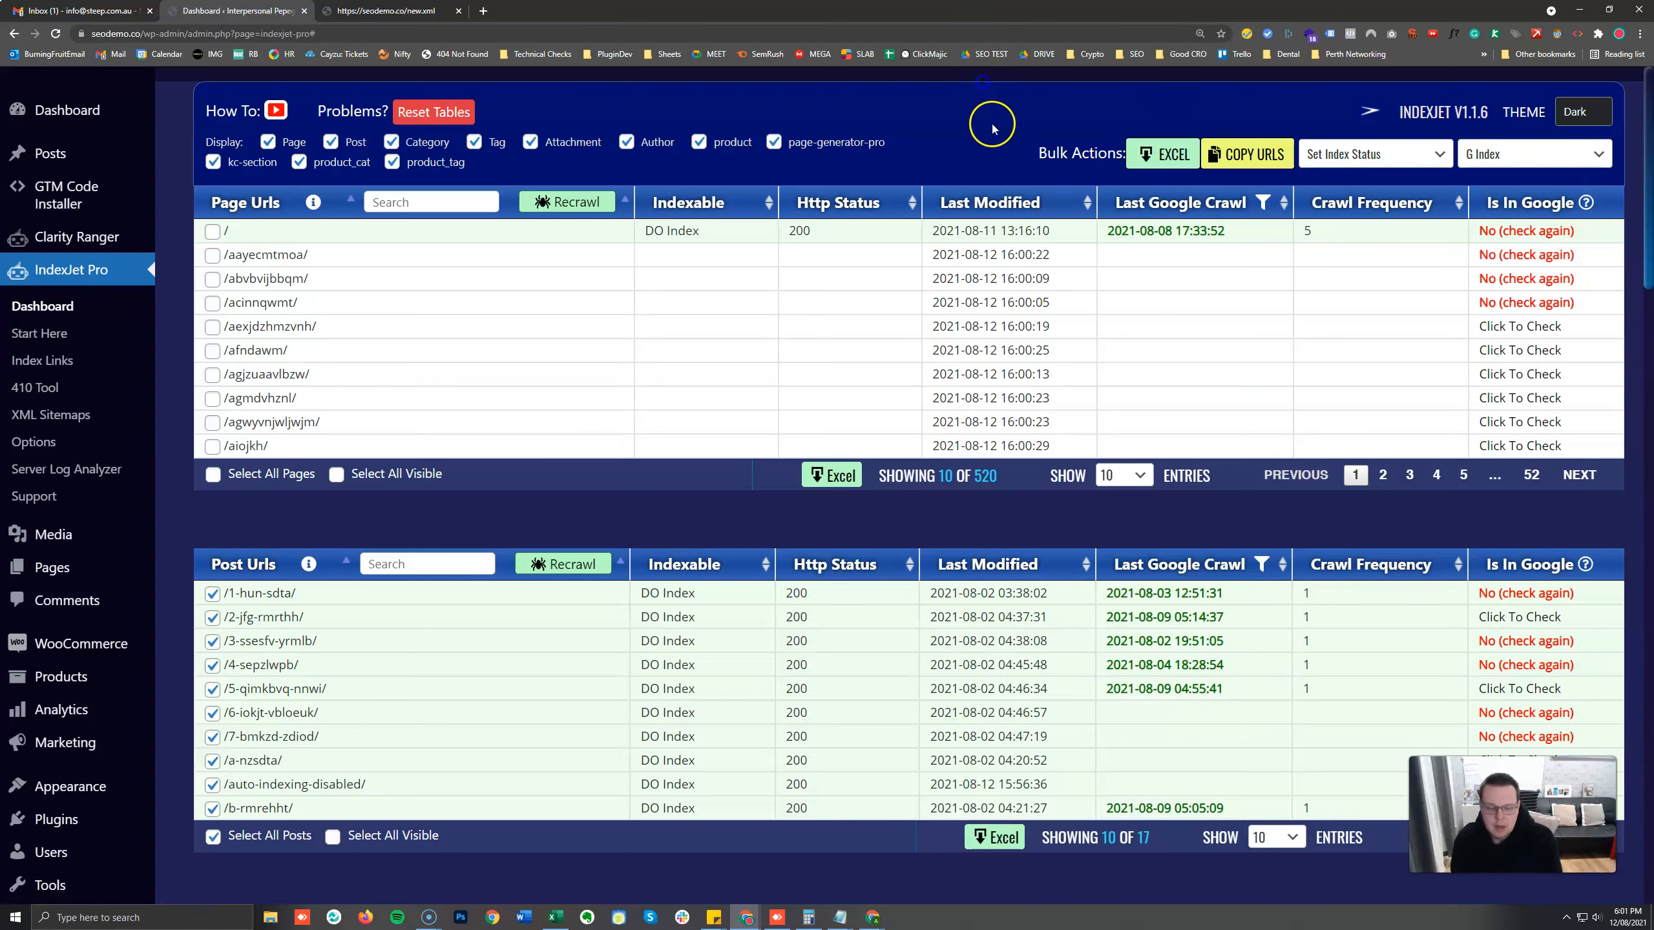
{"action": "left_click", "coordinate": [610, 520]}
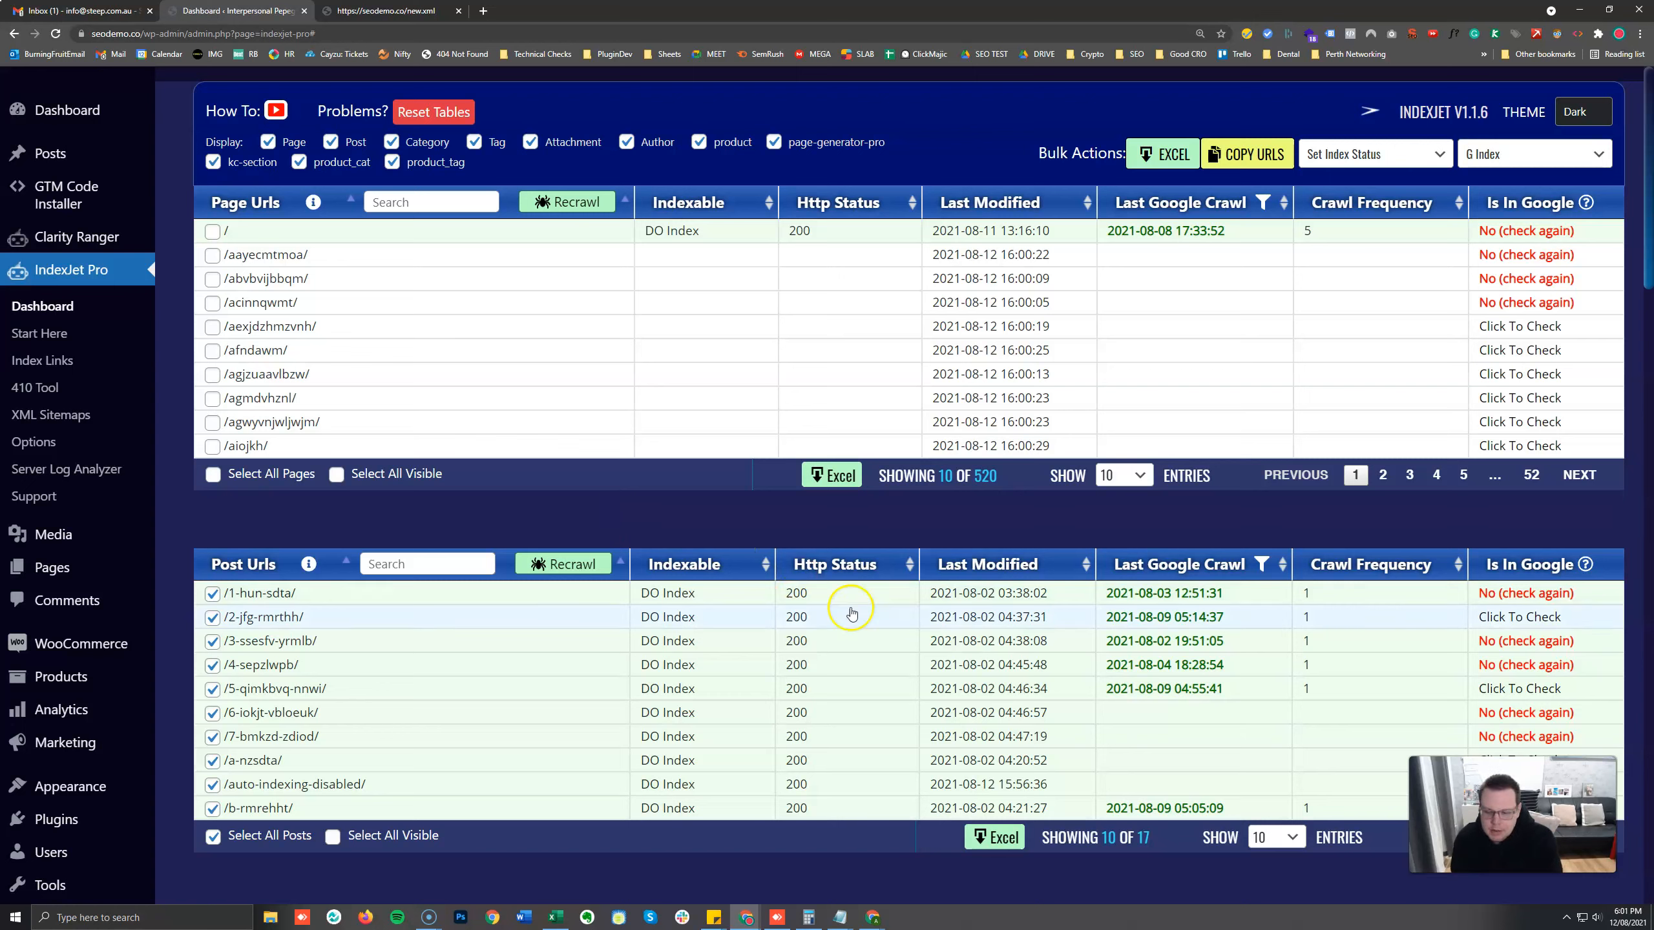
Switch the selection from all posts to all visible posts and run the bulk Check If In Google action on them.
{"action": "left_click", "coordinate": [1501, 155]}
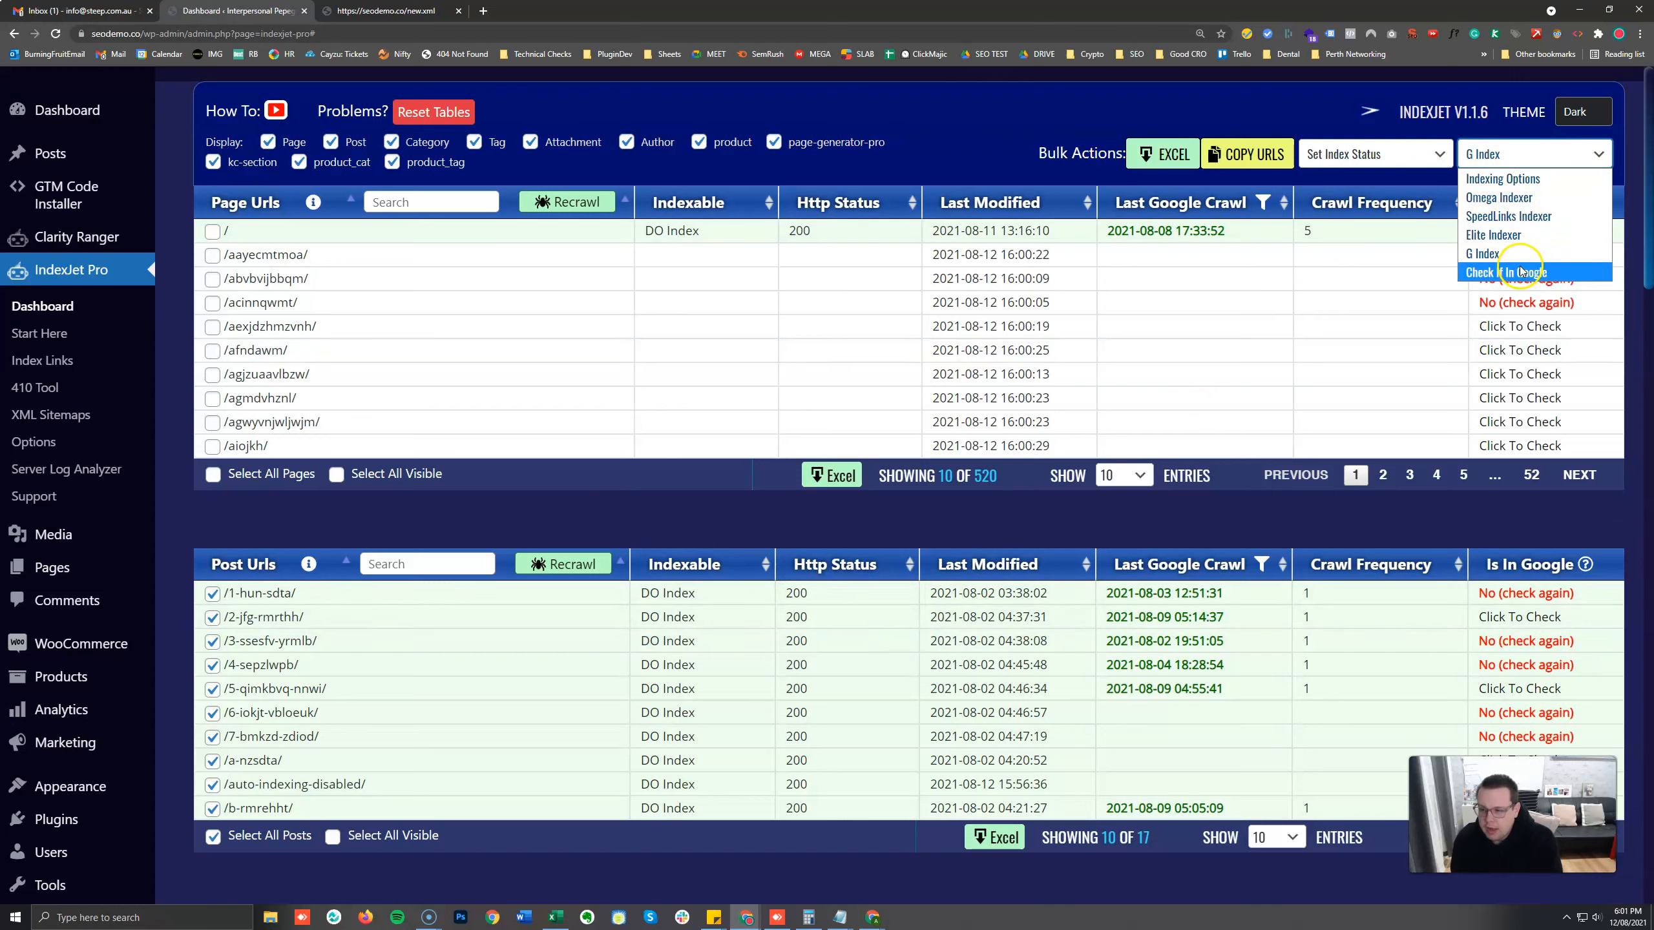
{"action": "left_click", "coordinate": [990, 103]}
{"action": "left_click", "coordinate": [416, 827]}
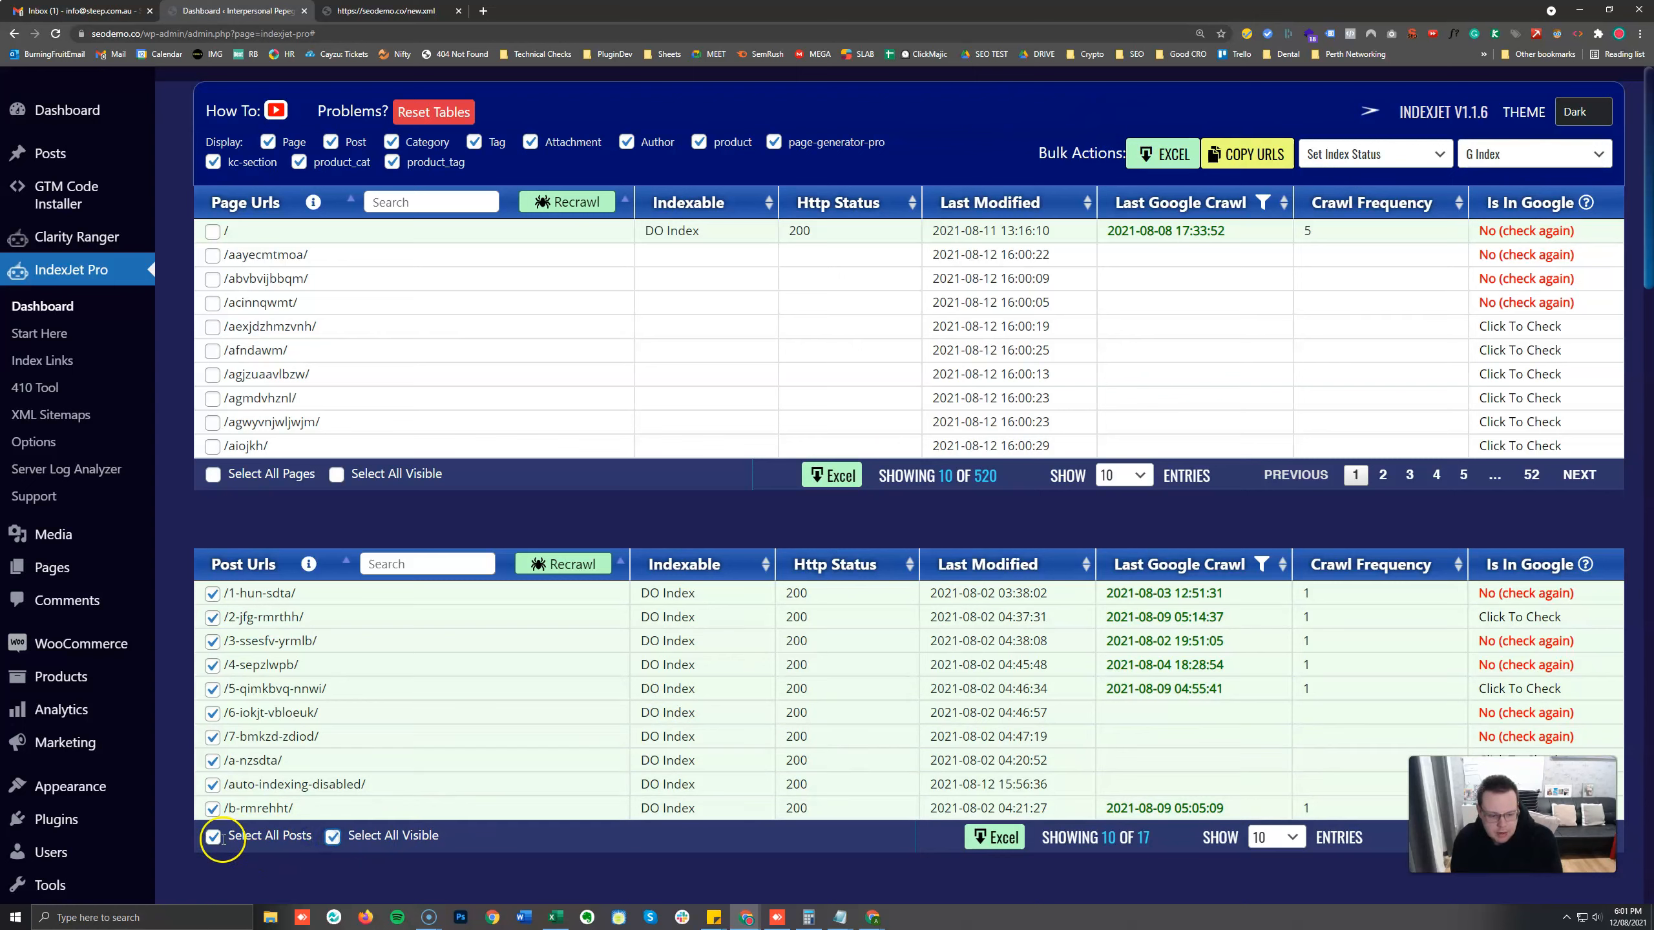
{"action": "left_click", "coordinate": [334, 837]}
{"action": "left_click", "coordinate": [1473, 155]}
{"action": "left_click", "coordinate": [1509, 270]}
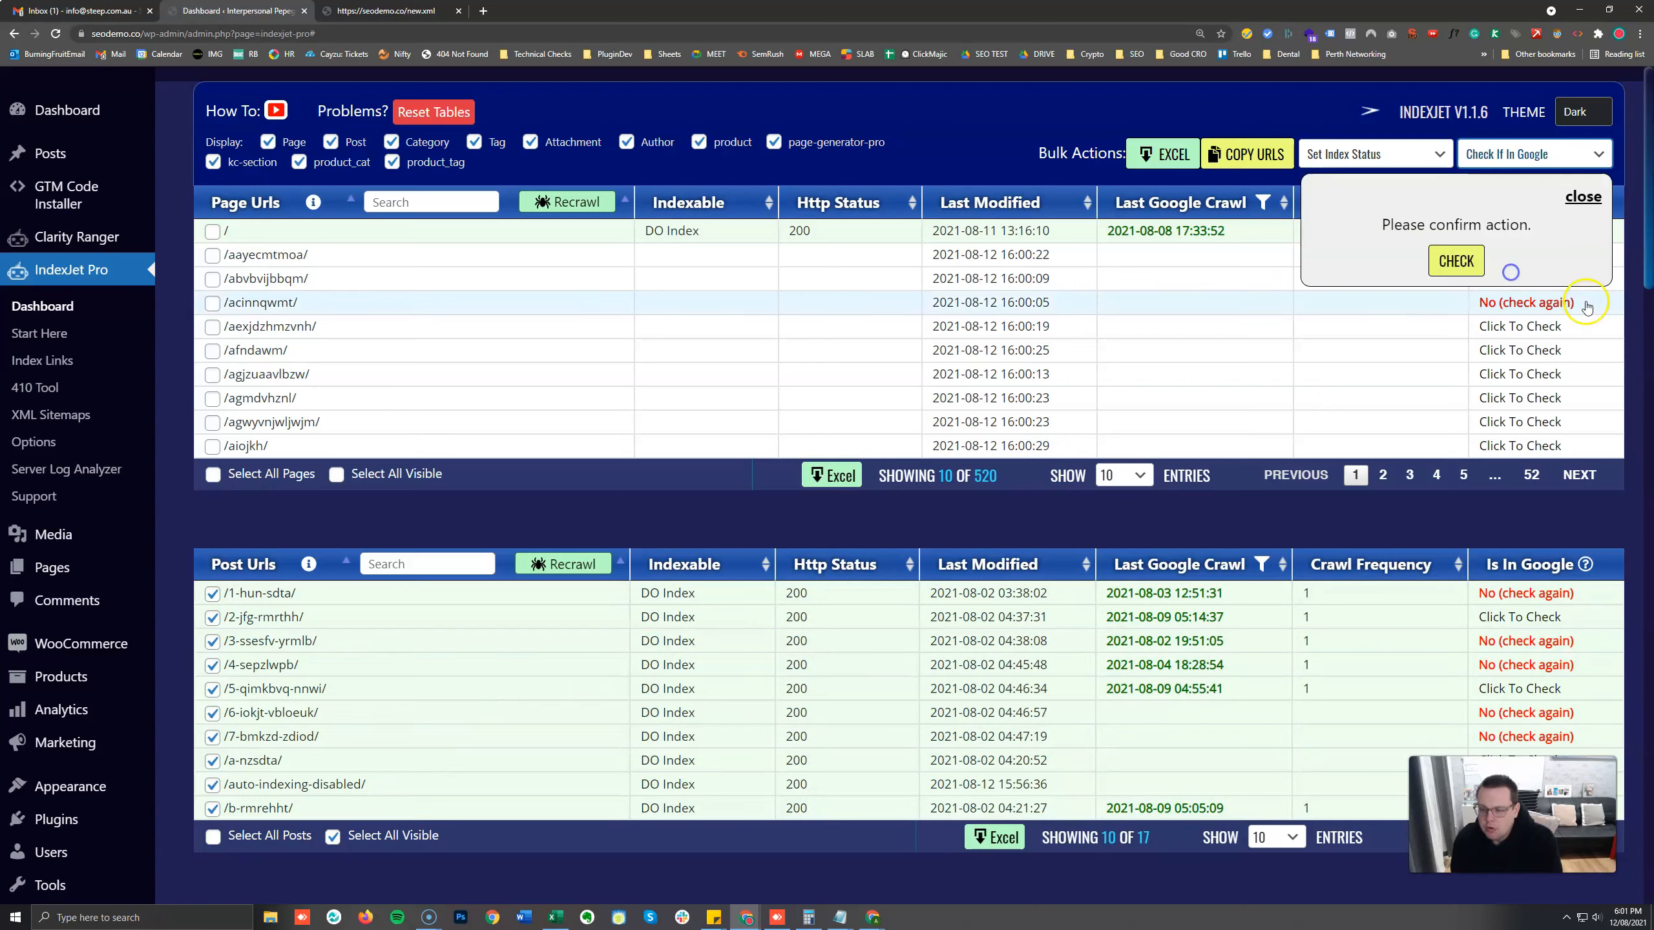
{"action": "left_click", "coordinate": [1454, 262]}
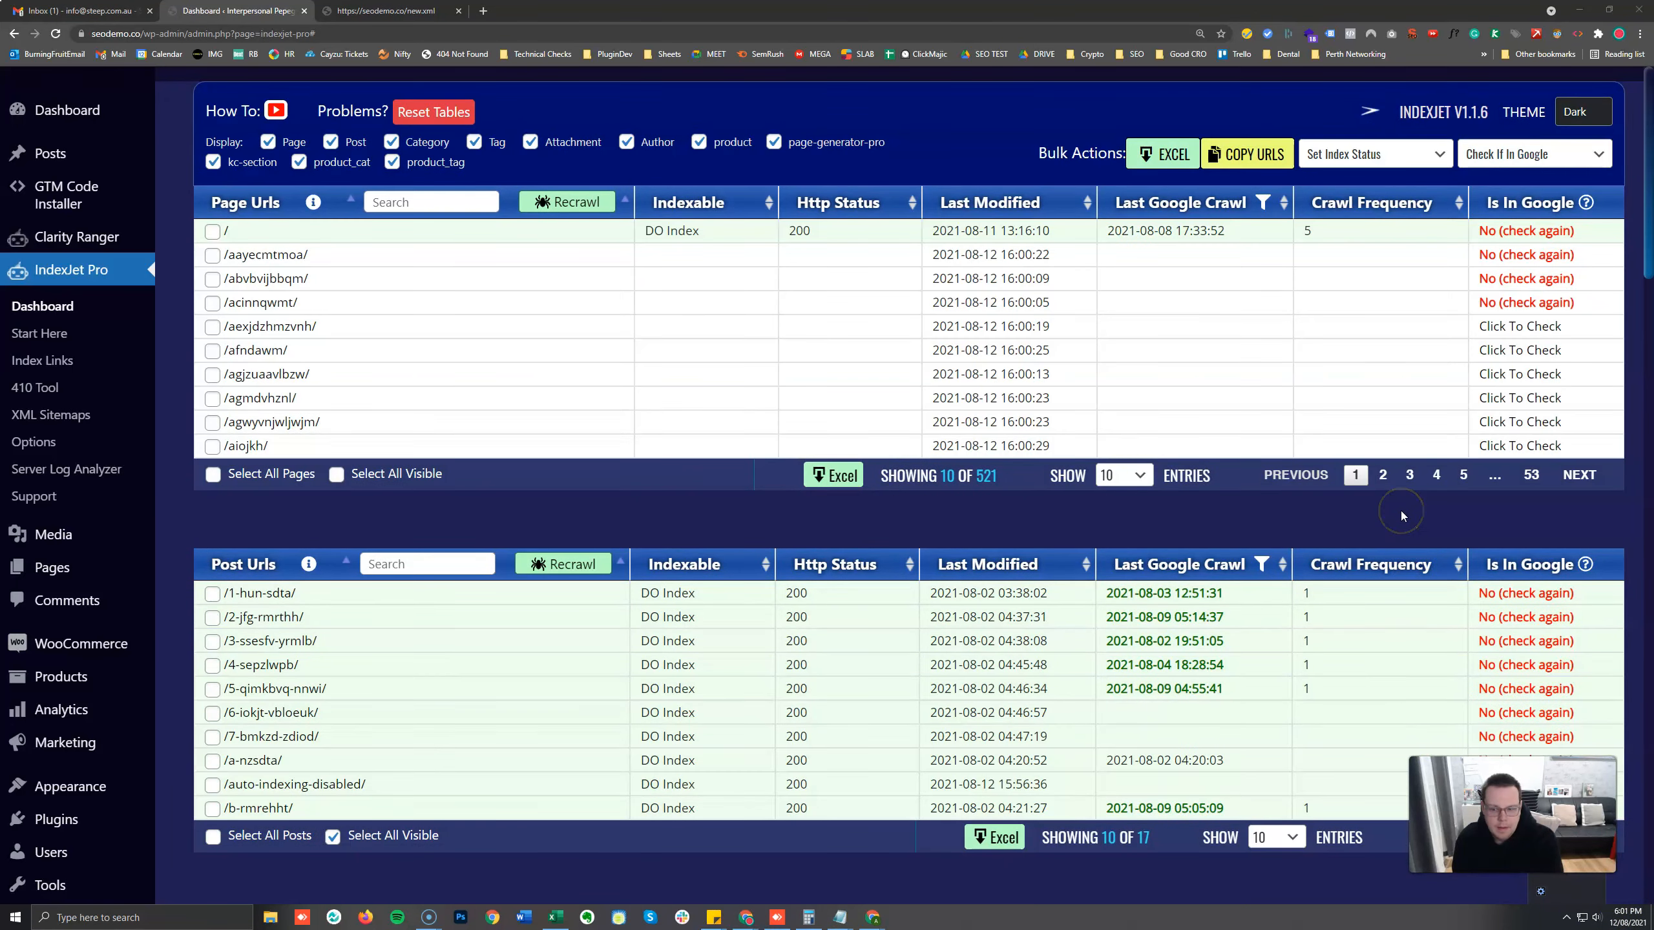
{"action": "left_click", "coordinate": [1562, 919]}
{"action": "left_click", "coordinate": [1517, 617]}
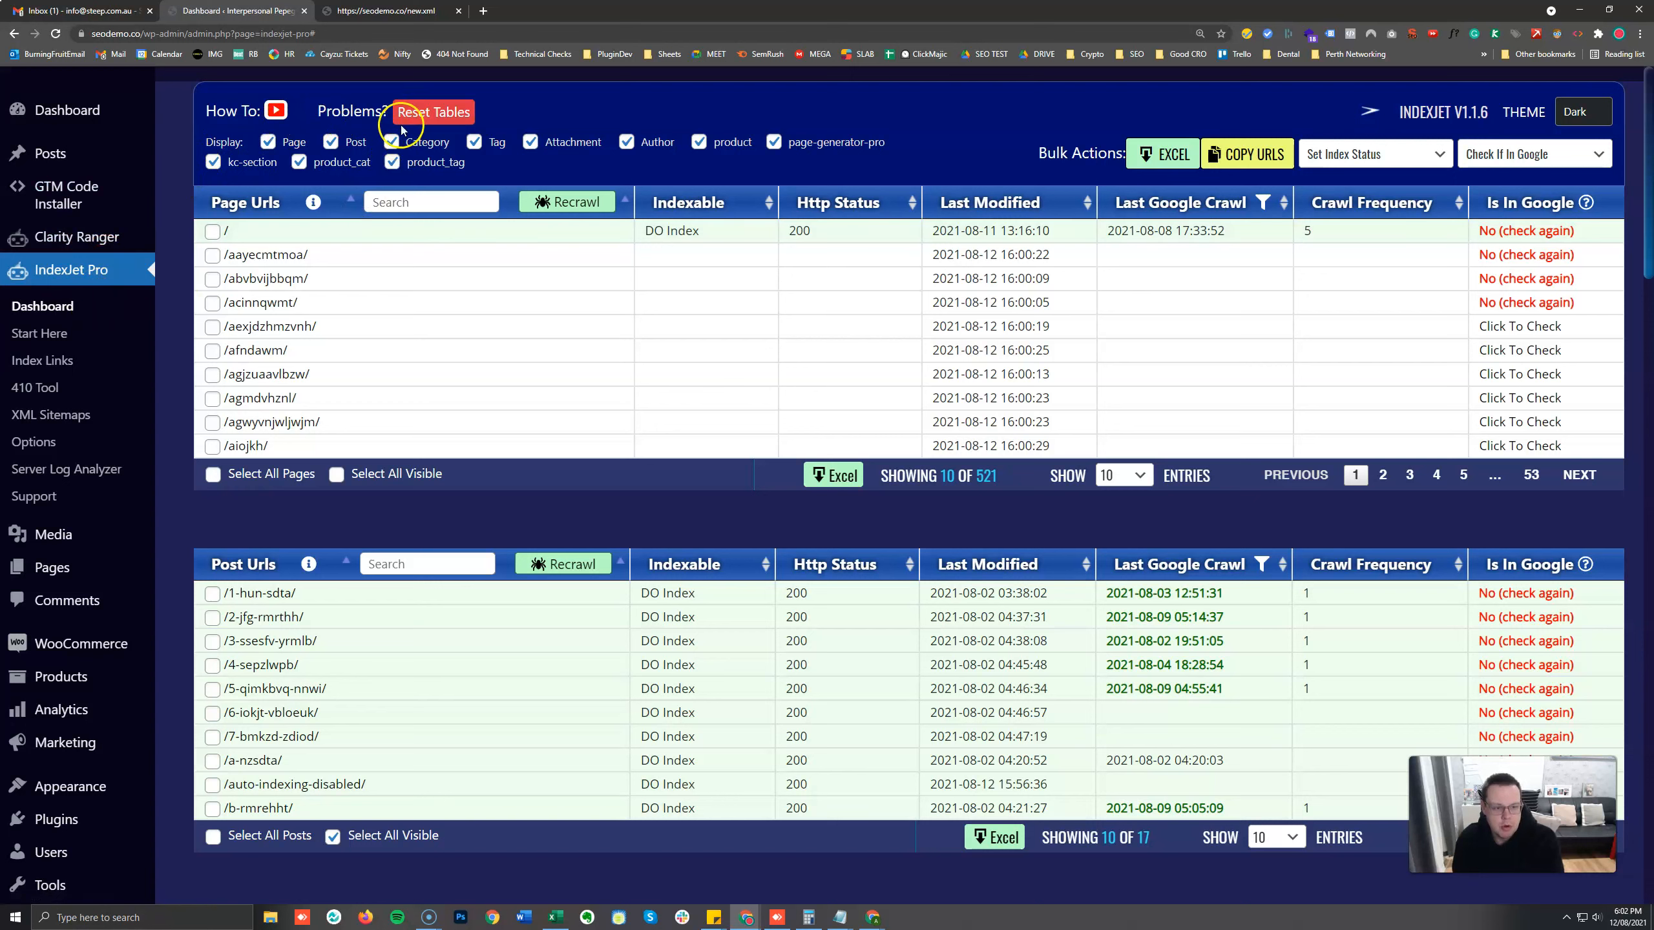
{"action": "left_click_drag", "start_coordinate": [333, 107], "coordinate": [391, 109]}
{"action": "left_click", "coordinate": [434, 112]}
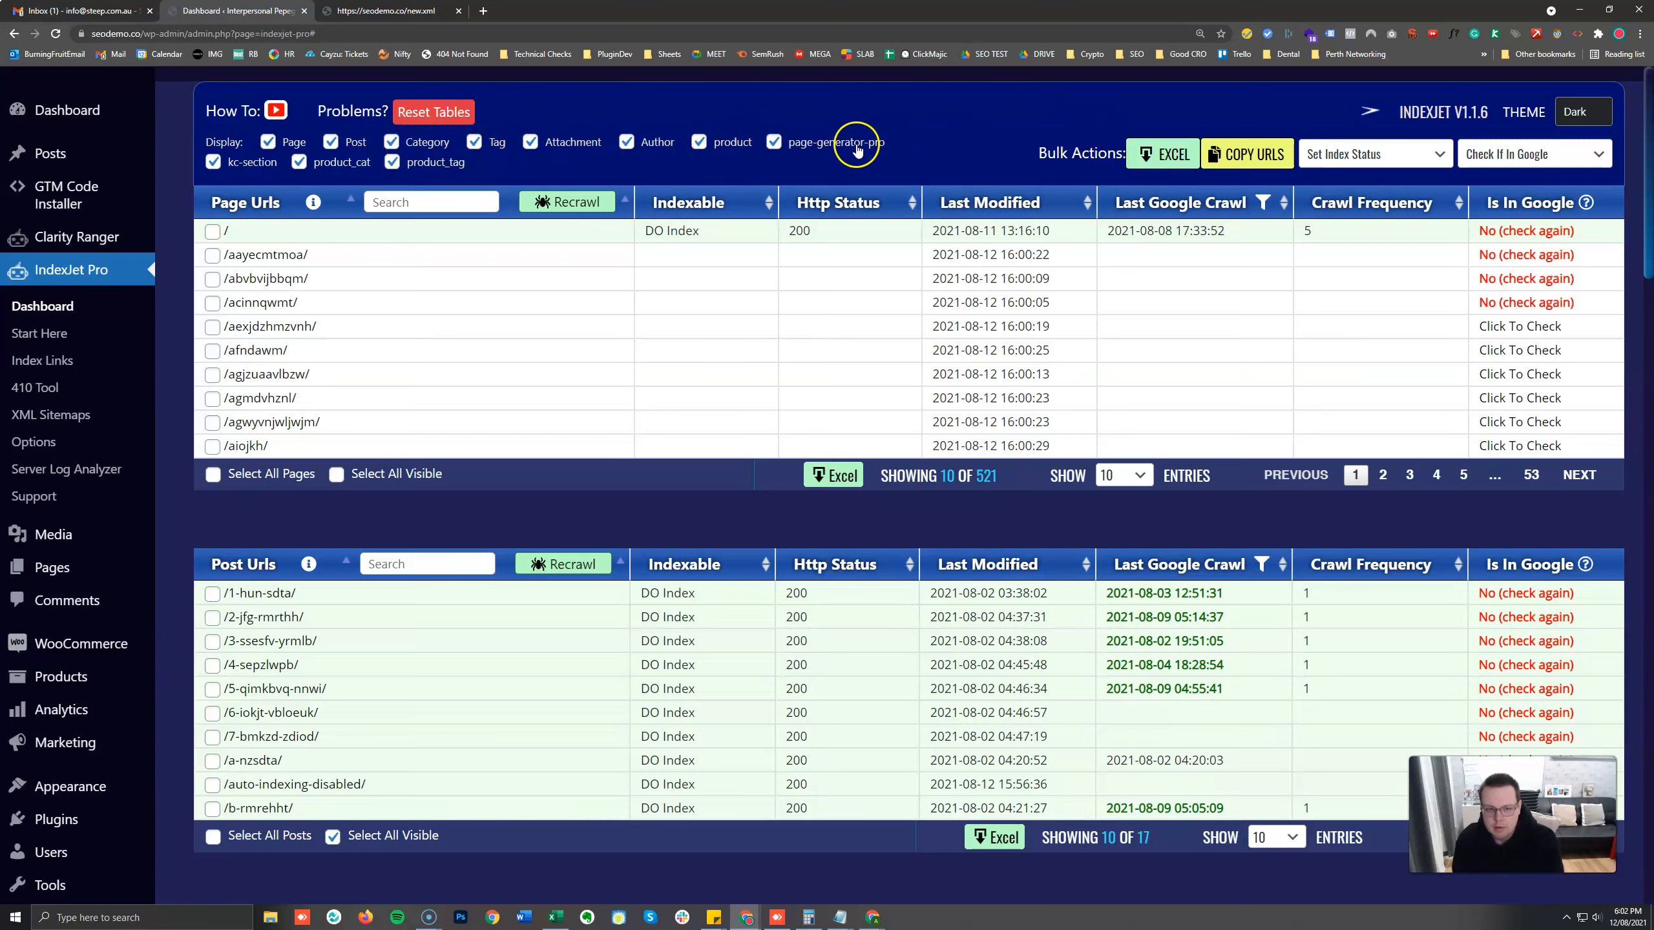
Search the Page Urls table for zm.
{"action": "left_click", "coordinate": [445, 195]}
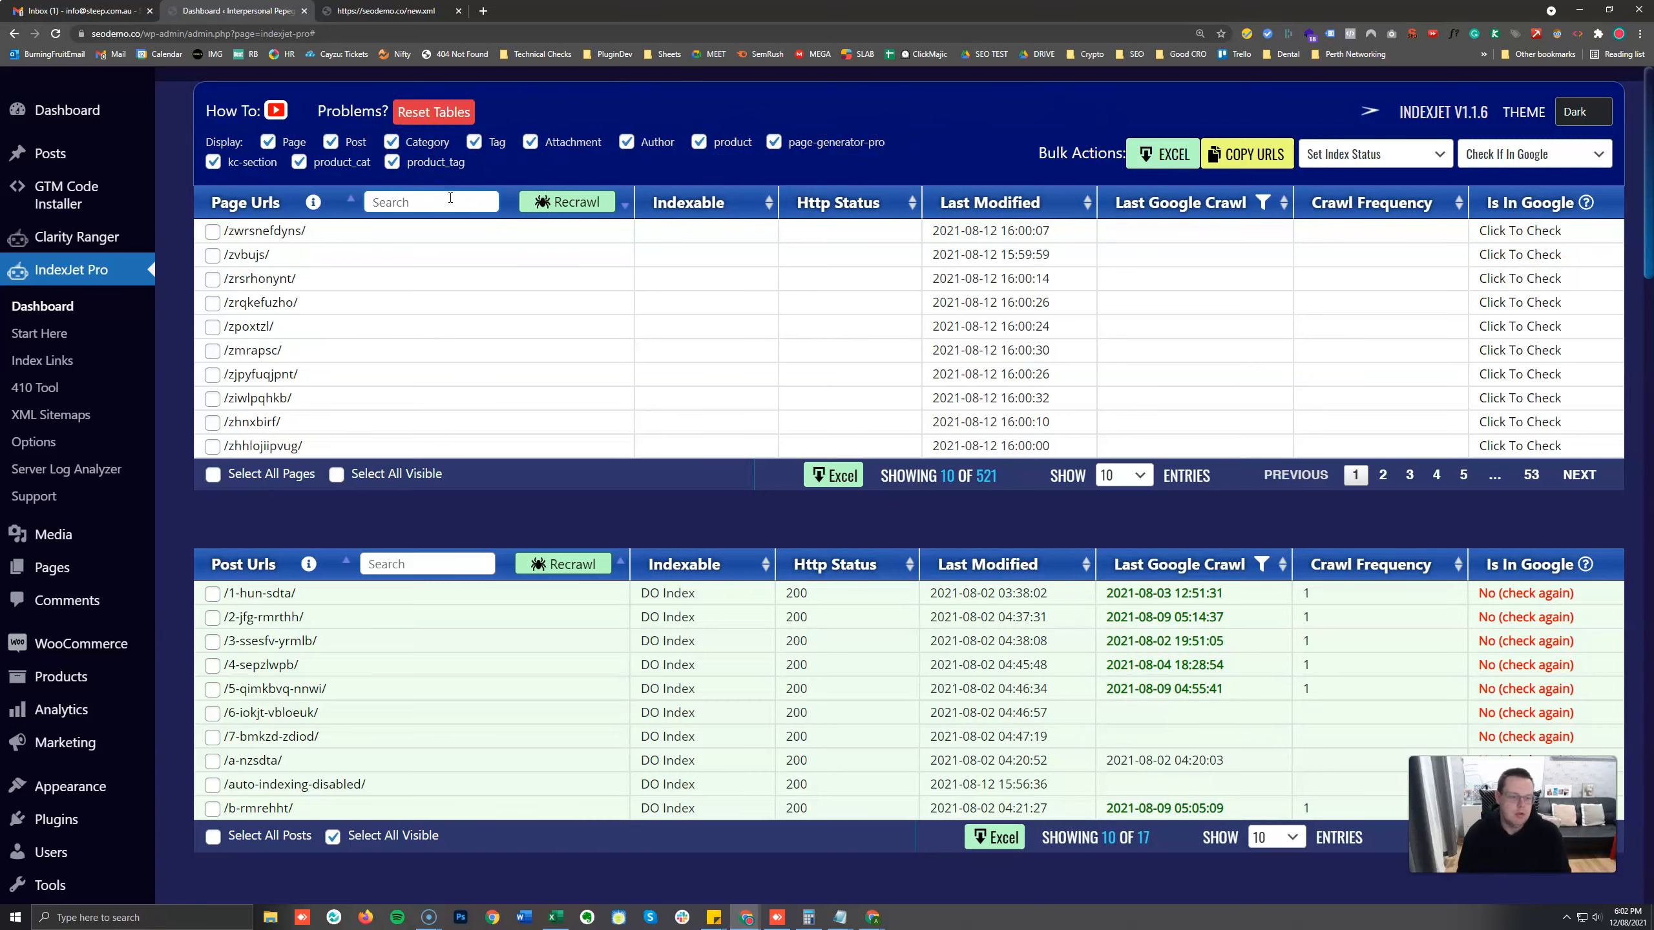
{"action": "type", "text": "zm"}
{"action": "left_click_drag", "start_coordinate": [436, 199], "coordinate": [333, 207]}
{"action": "left_click", "coordinate": [410, 199]}
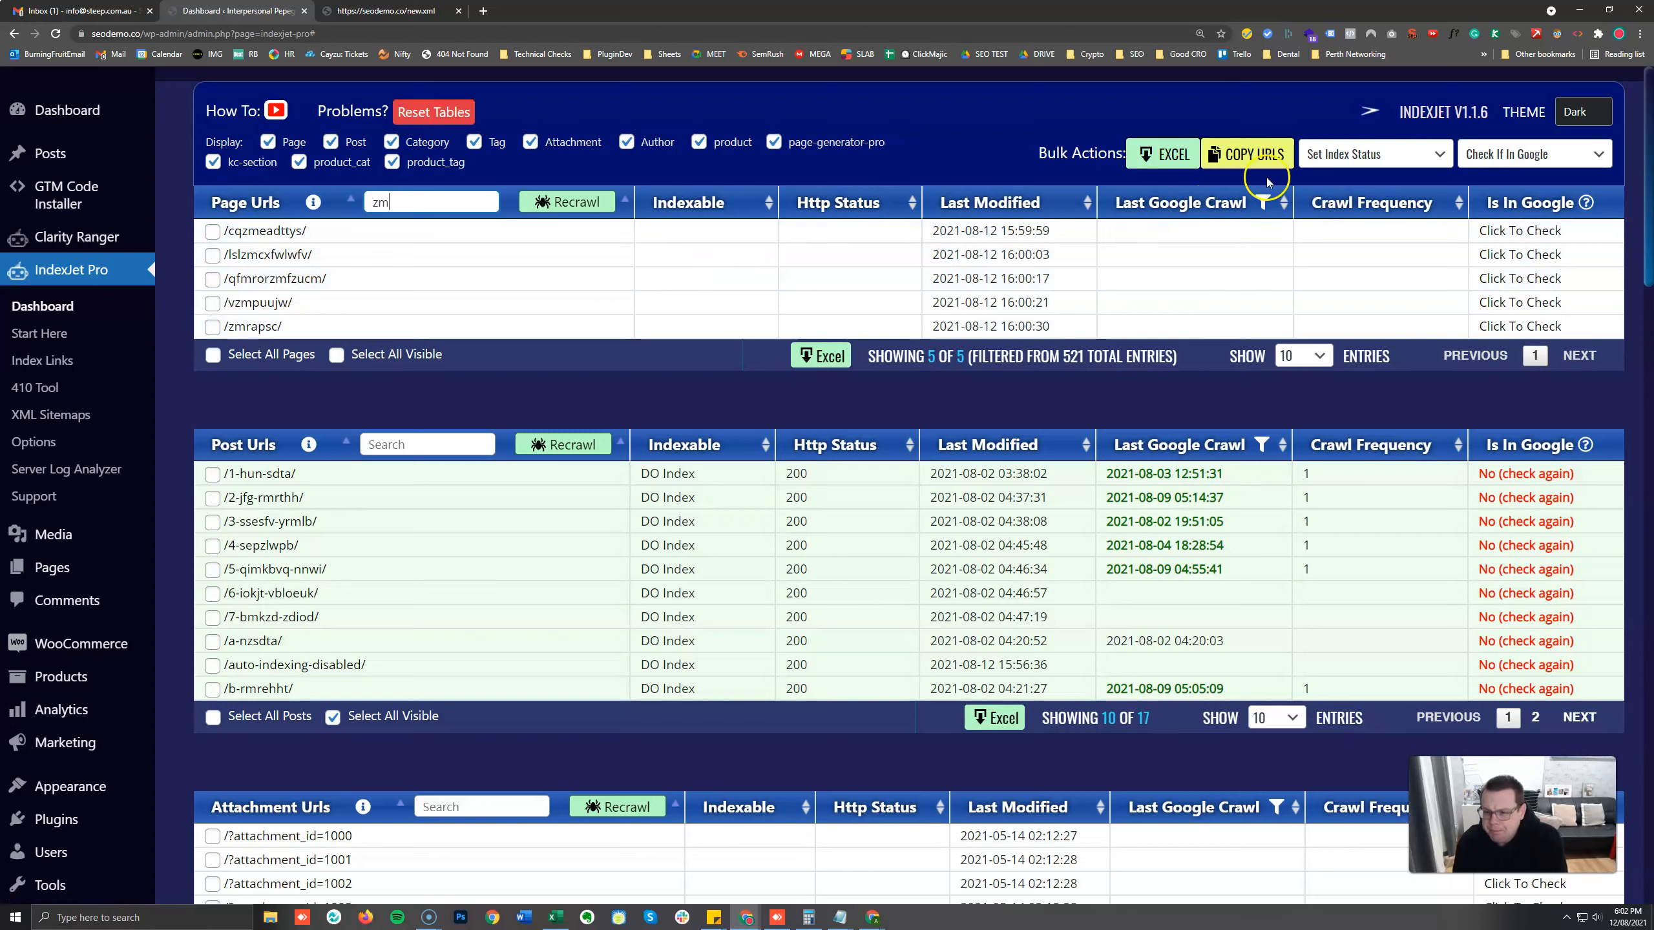
Open the Set Index Status bulk action and review its available index and follow options.
{"action": "left_click", "coordinate": [1390, 155]}
{"action": "double_click", "coordinate": [1390, 155]}
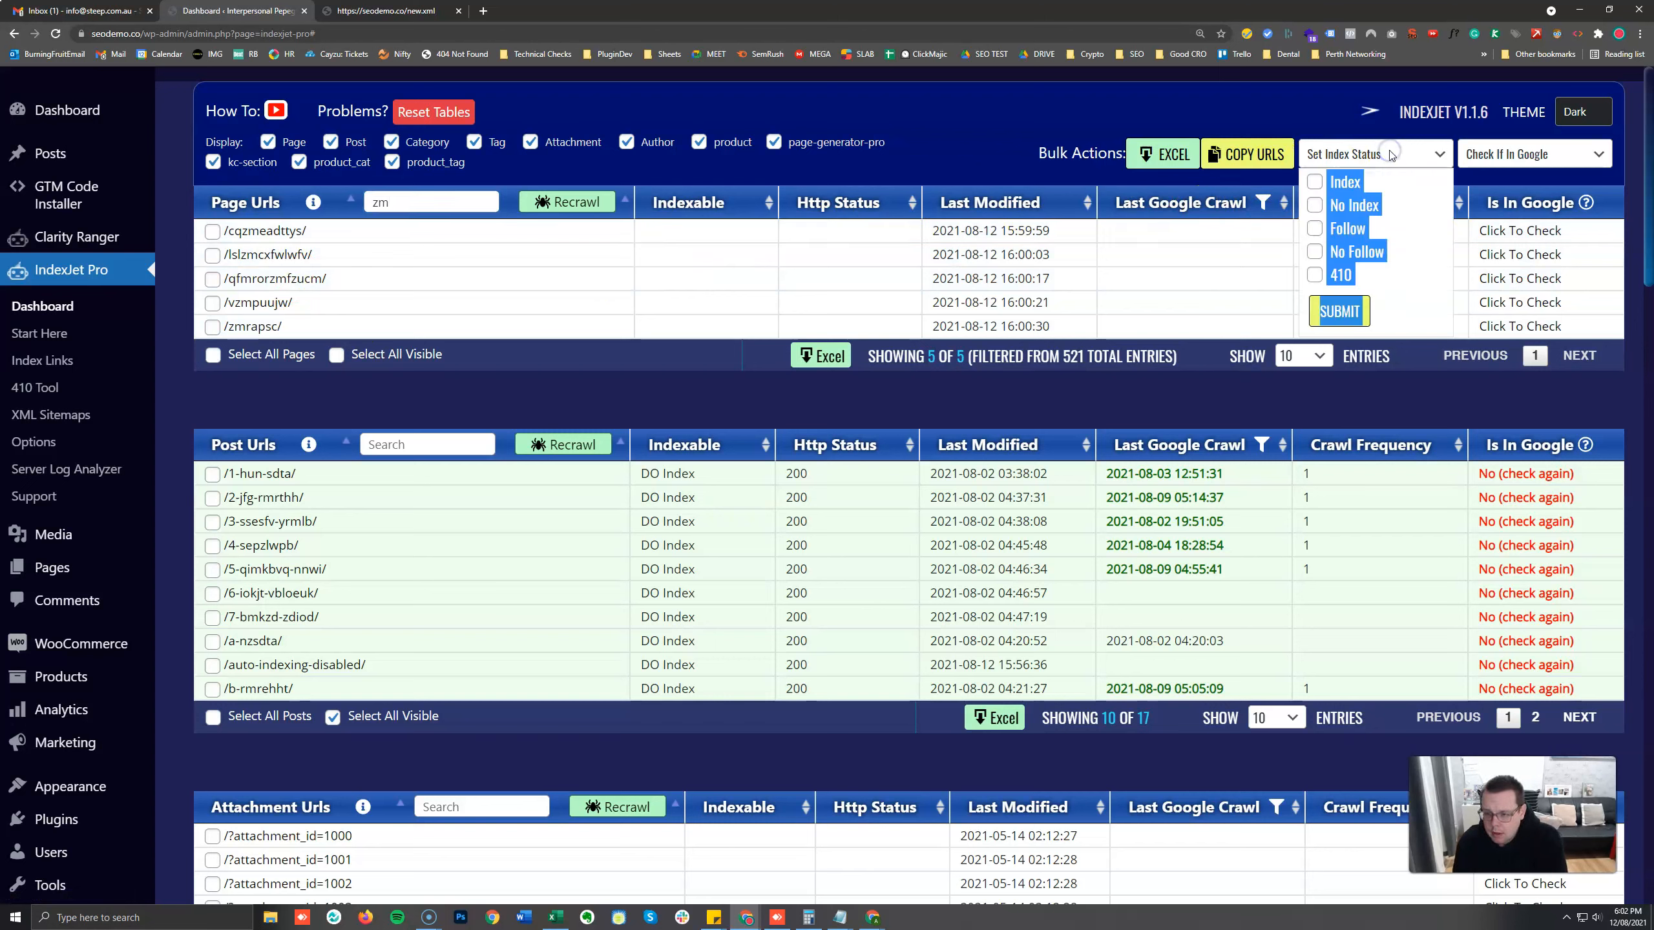
{"action": "left_click", "coordinate": [1390, 155]}
{"action": "left_click", "coordinate": [1390, 155]}
{"action": "left_click", "coordinate": [1163, 94]}
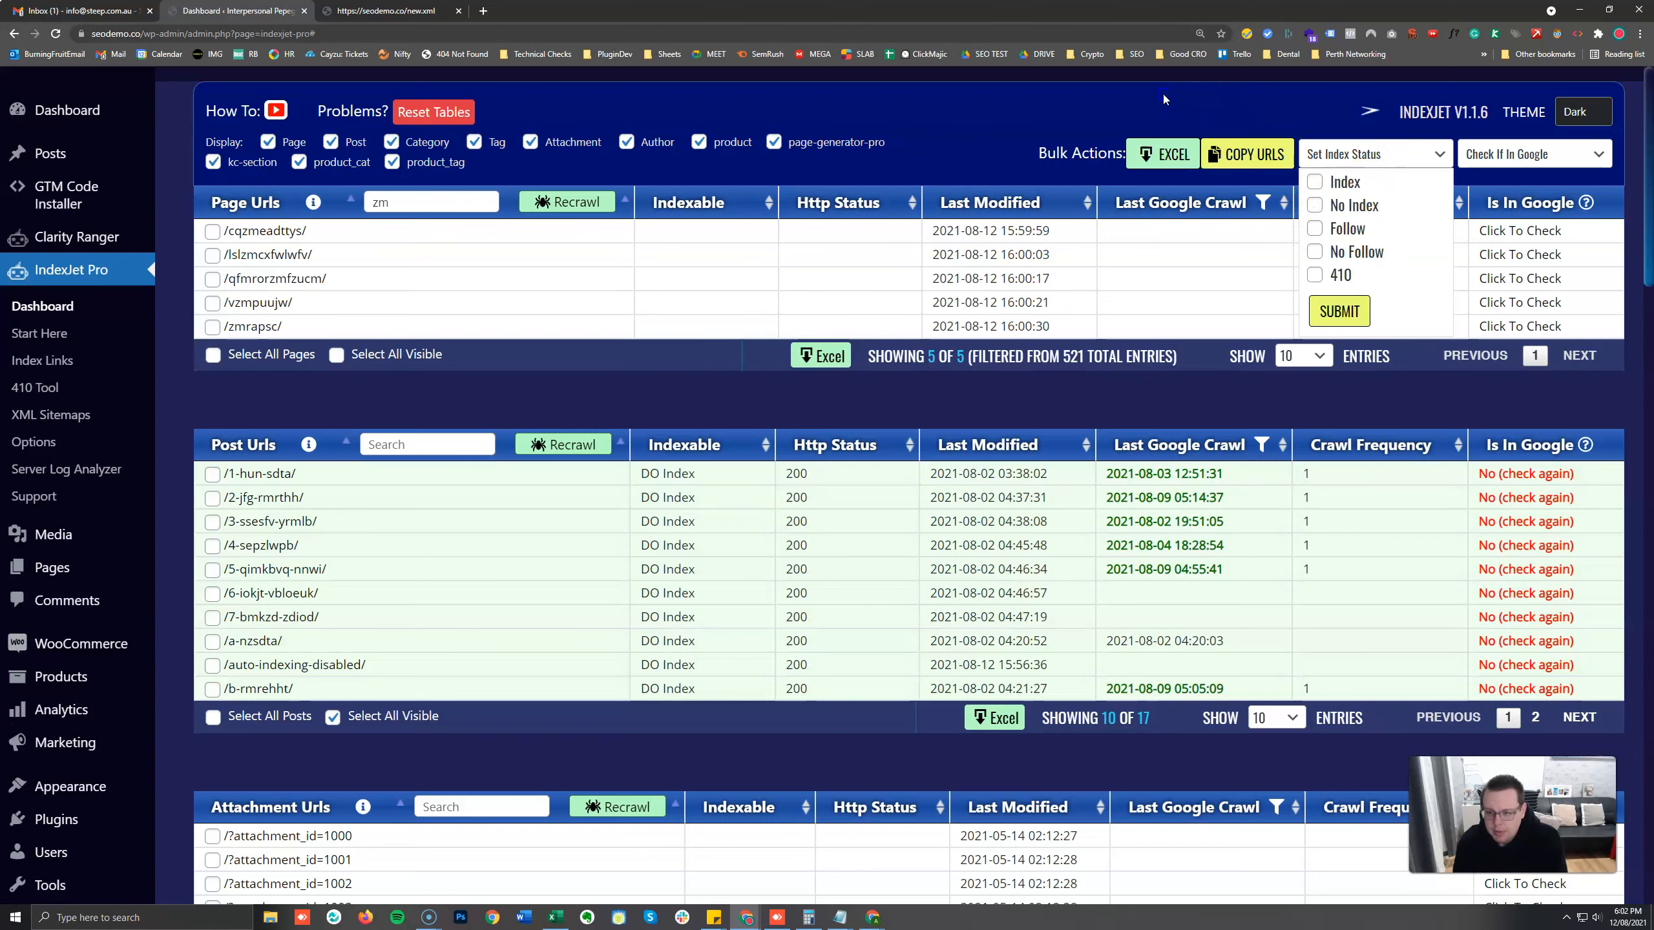
{"action": "left_click", "coordinate": [1331, 155]}
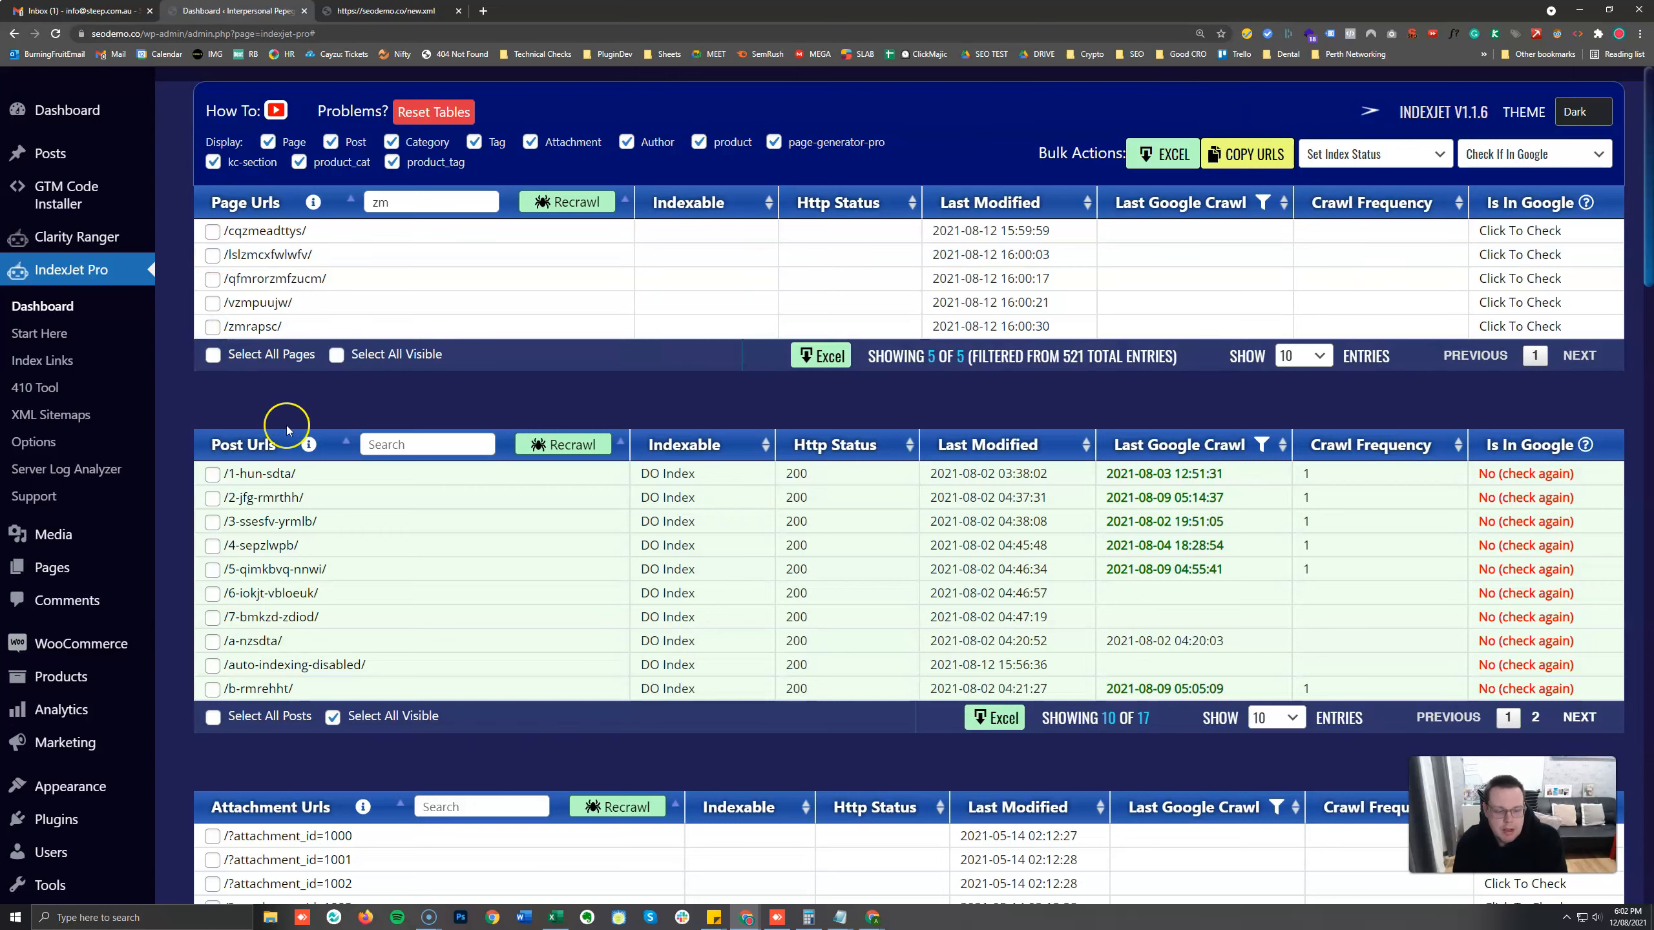
{"action": "left_click", "coordinate": [1274, 717]}
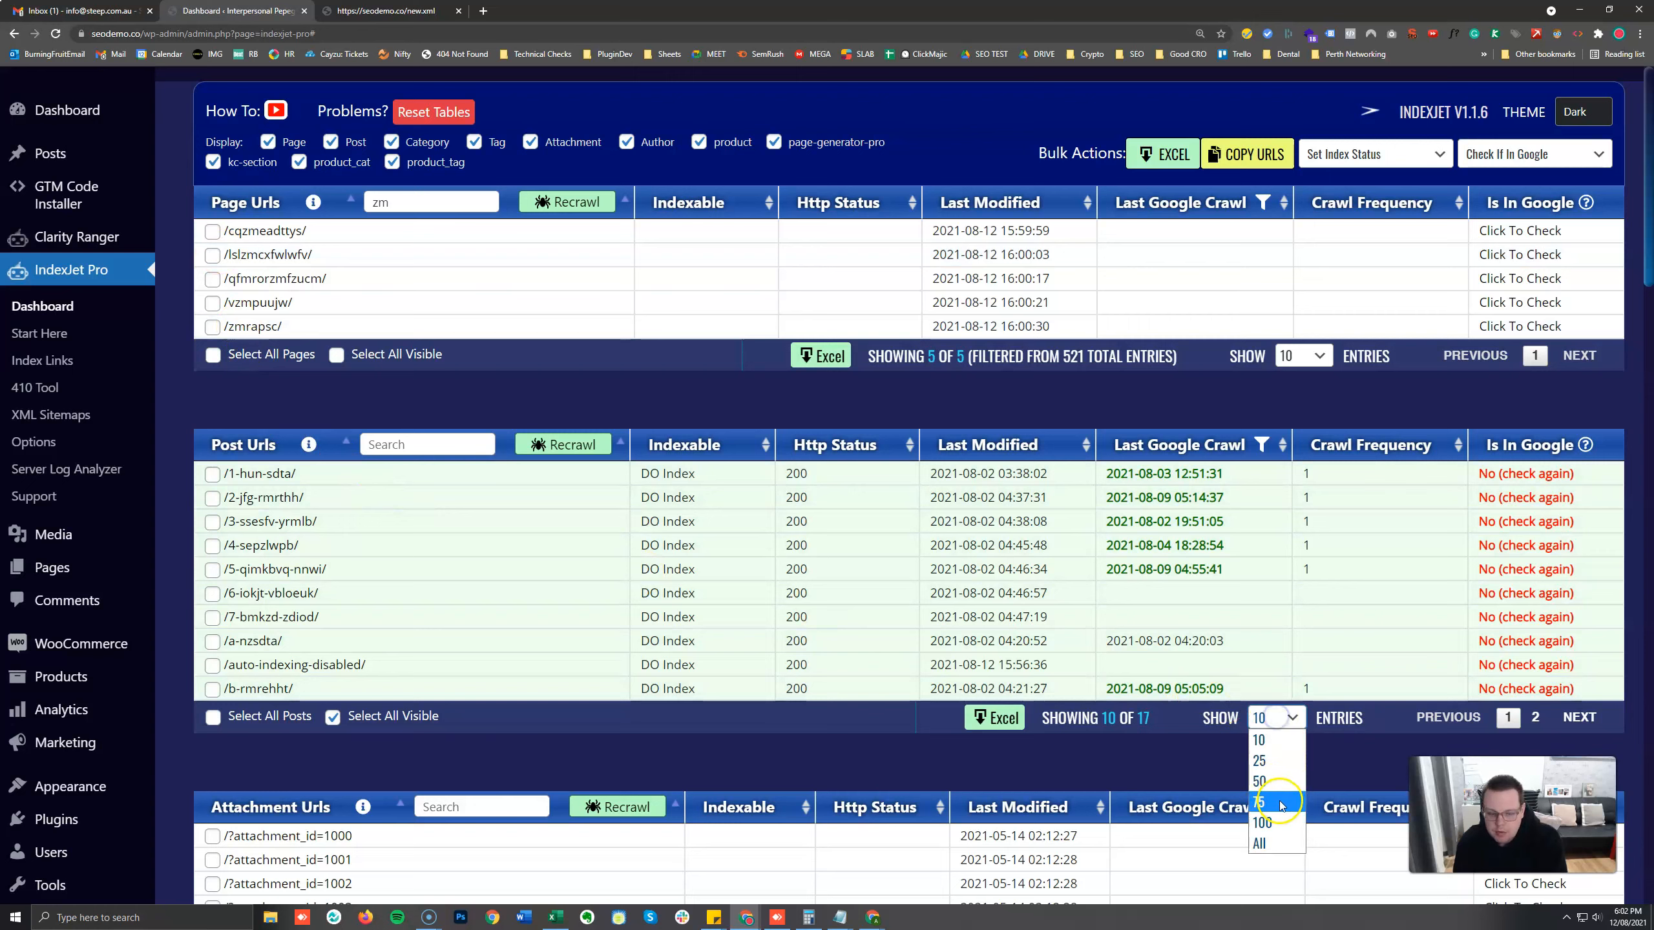
{"action": "left_click", "coordinate": [183, 681]}
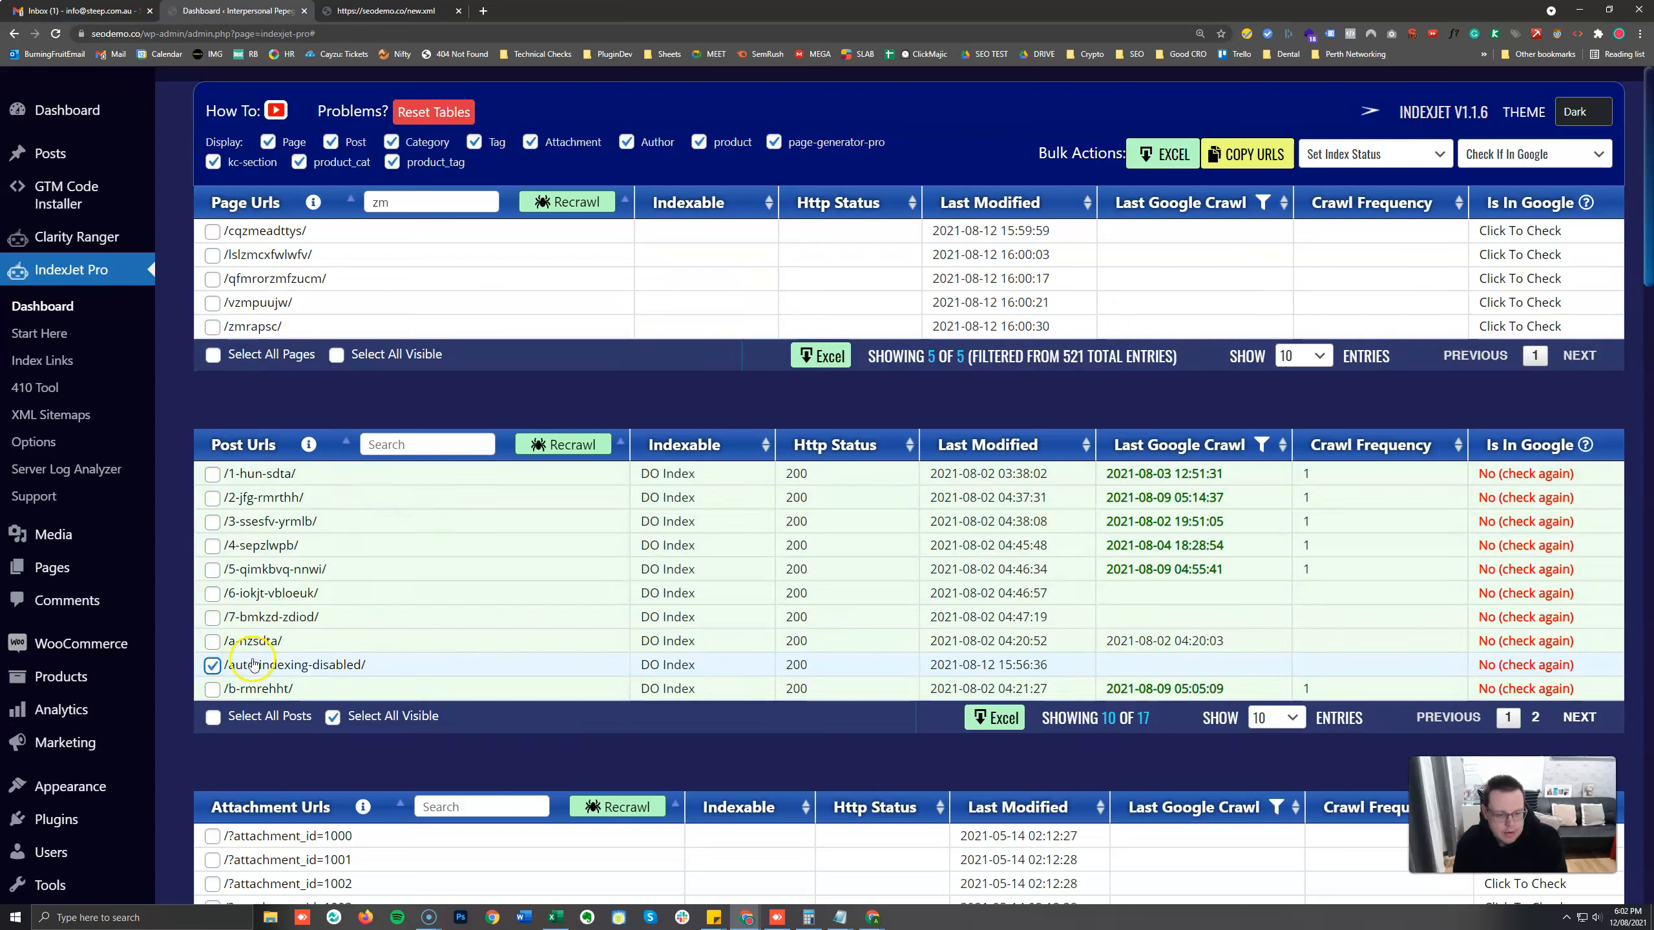
Select the /auto-indexing-disabled/ post and set its index status to 410 with the bulk action.
{"action": "left_click", "coordinate": [218, 666]}
{"action": "left_click", "coordinate": [1372, 153]}
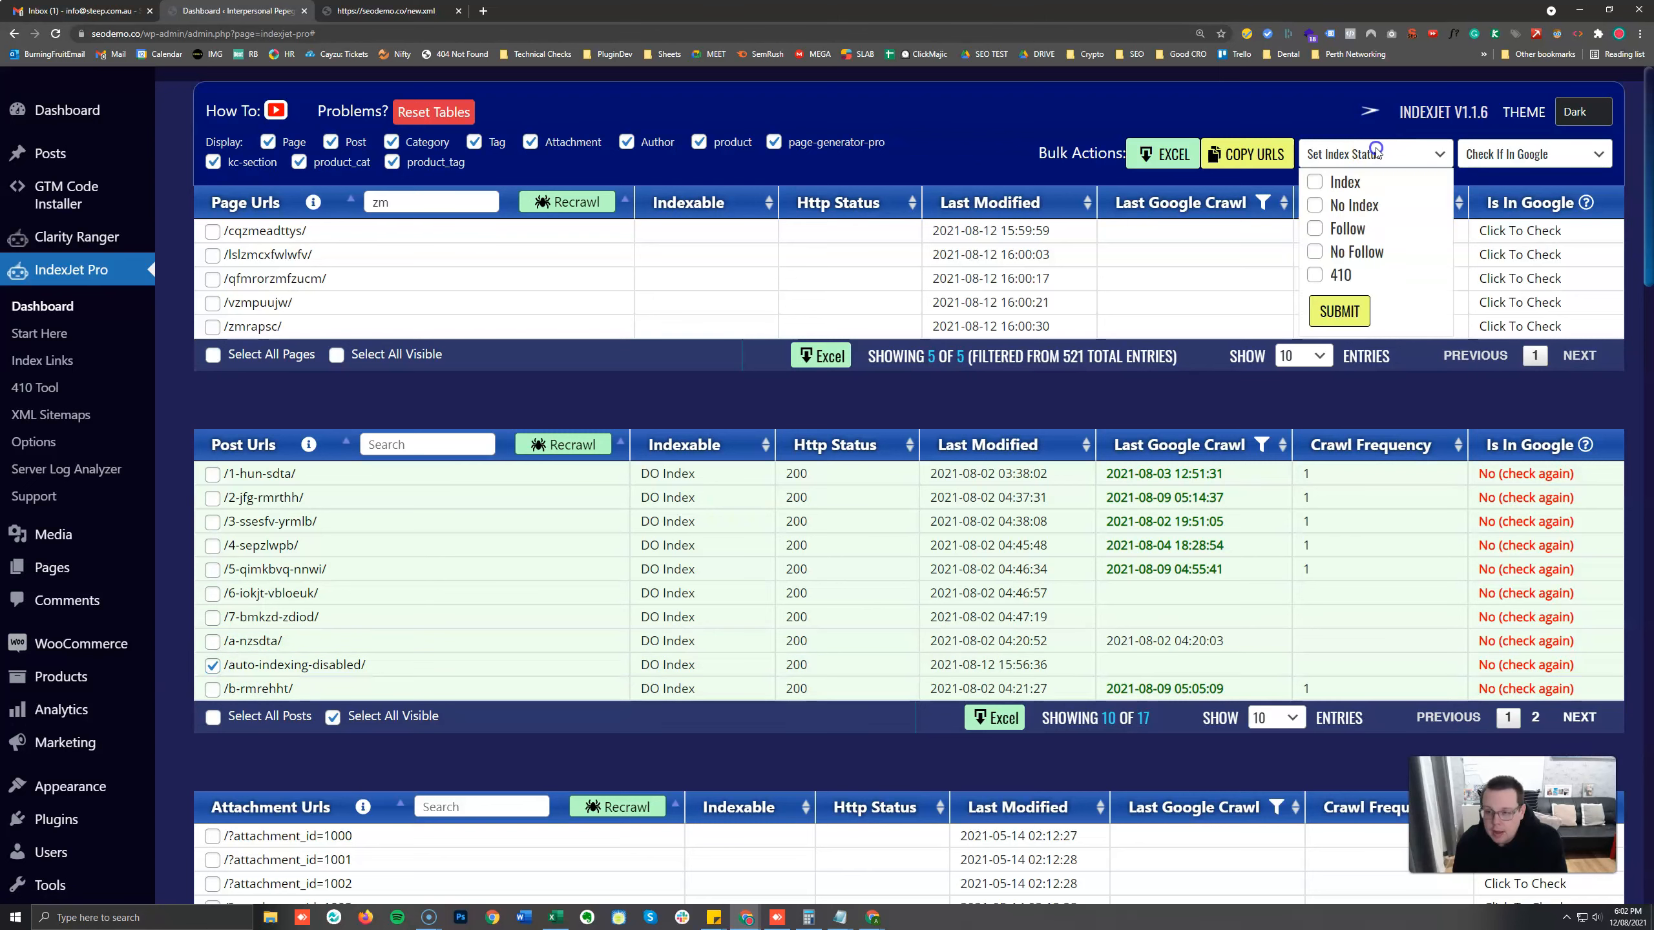
{"action": "left_click", "coordinate": [1344, 272]}
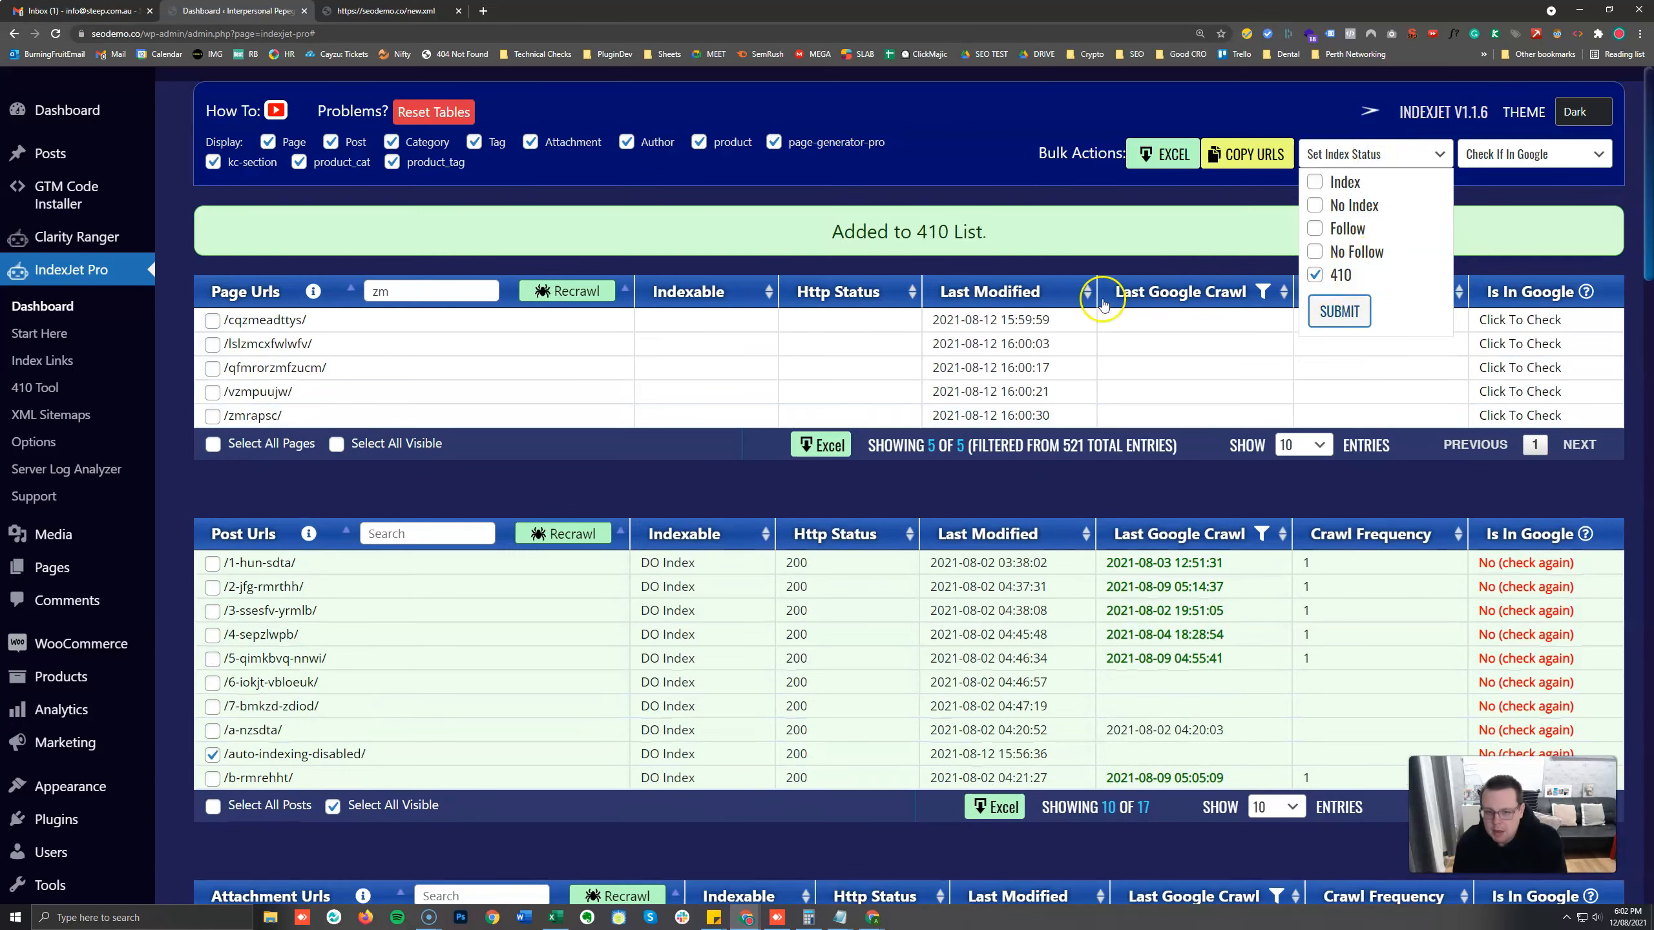
{"action": "left_click", "coordinate": [995, 224]}
Recrawl the Post Urls table and deselect the /auto-indexing-disabled/ post.
{"action": "scroll", "coordinate": [762, 391], "scroll_direction": "down", "scroll_amount": 3}
{"action": "left_click", "coordinate": [578, 219]}
{"action": "scroll", "coordinate": [738, 340], "scroll_direction": "up", "scroll_amount": 2}
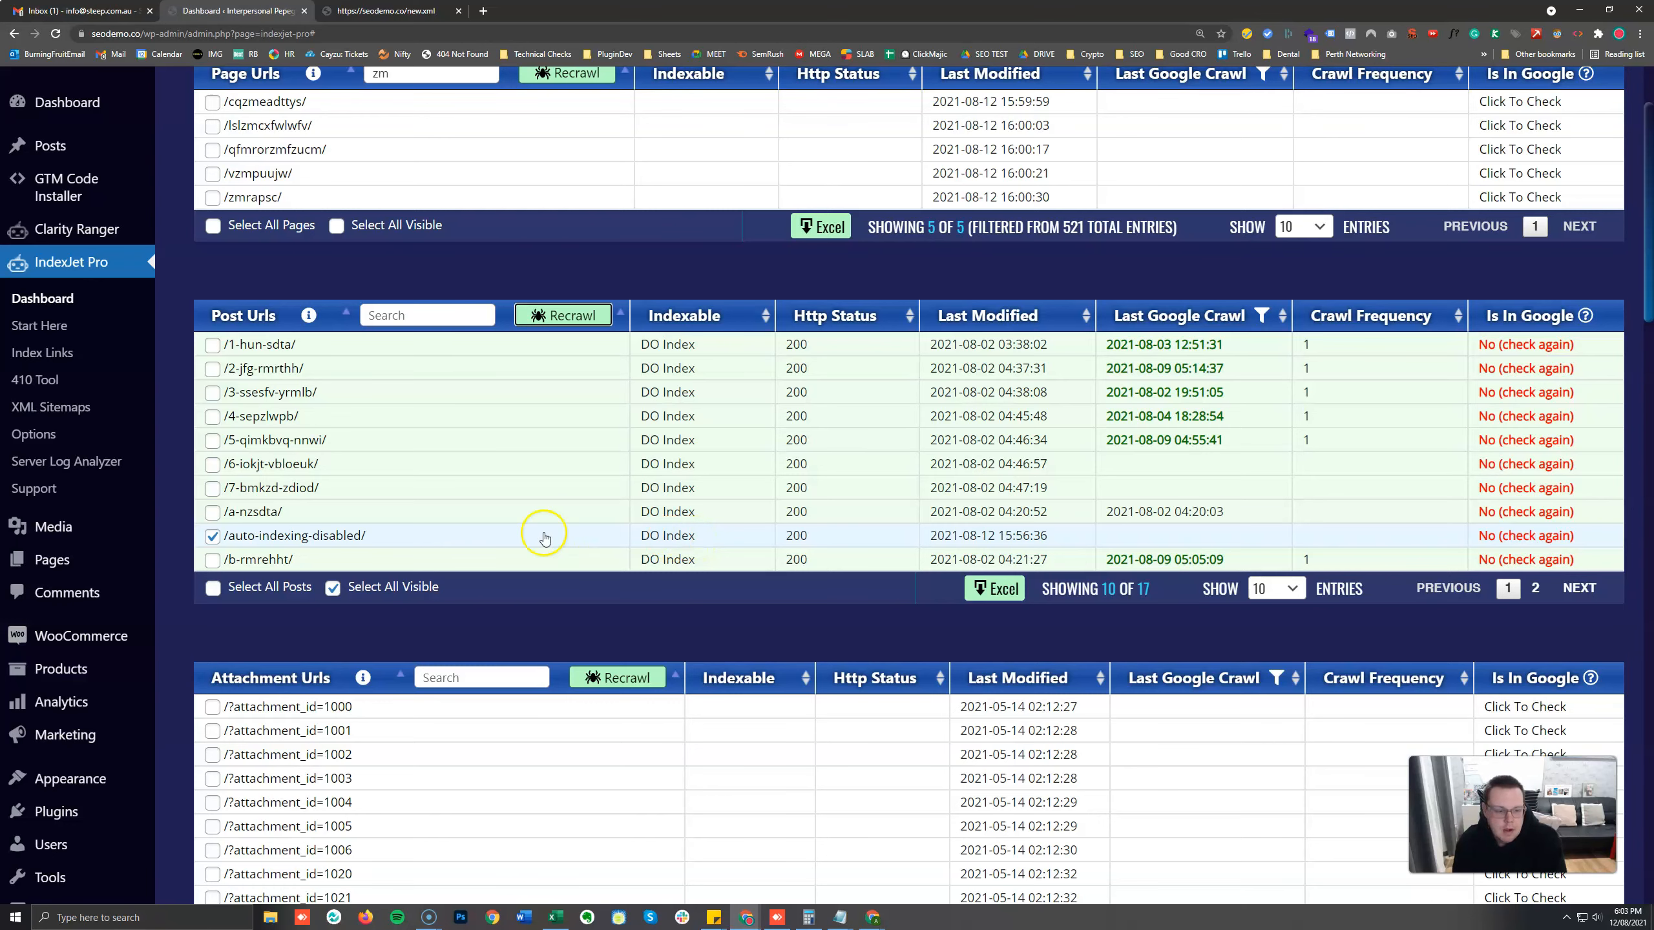
{"action": "left_click", "coordinate": [212, 535]}
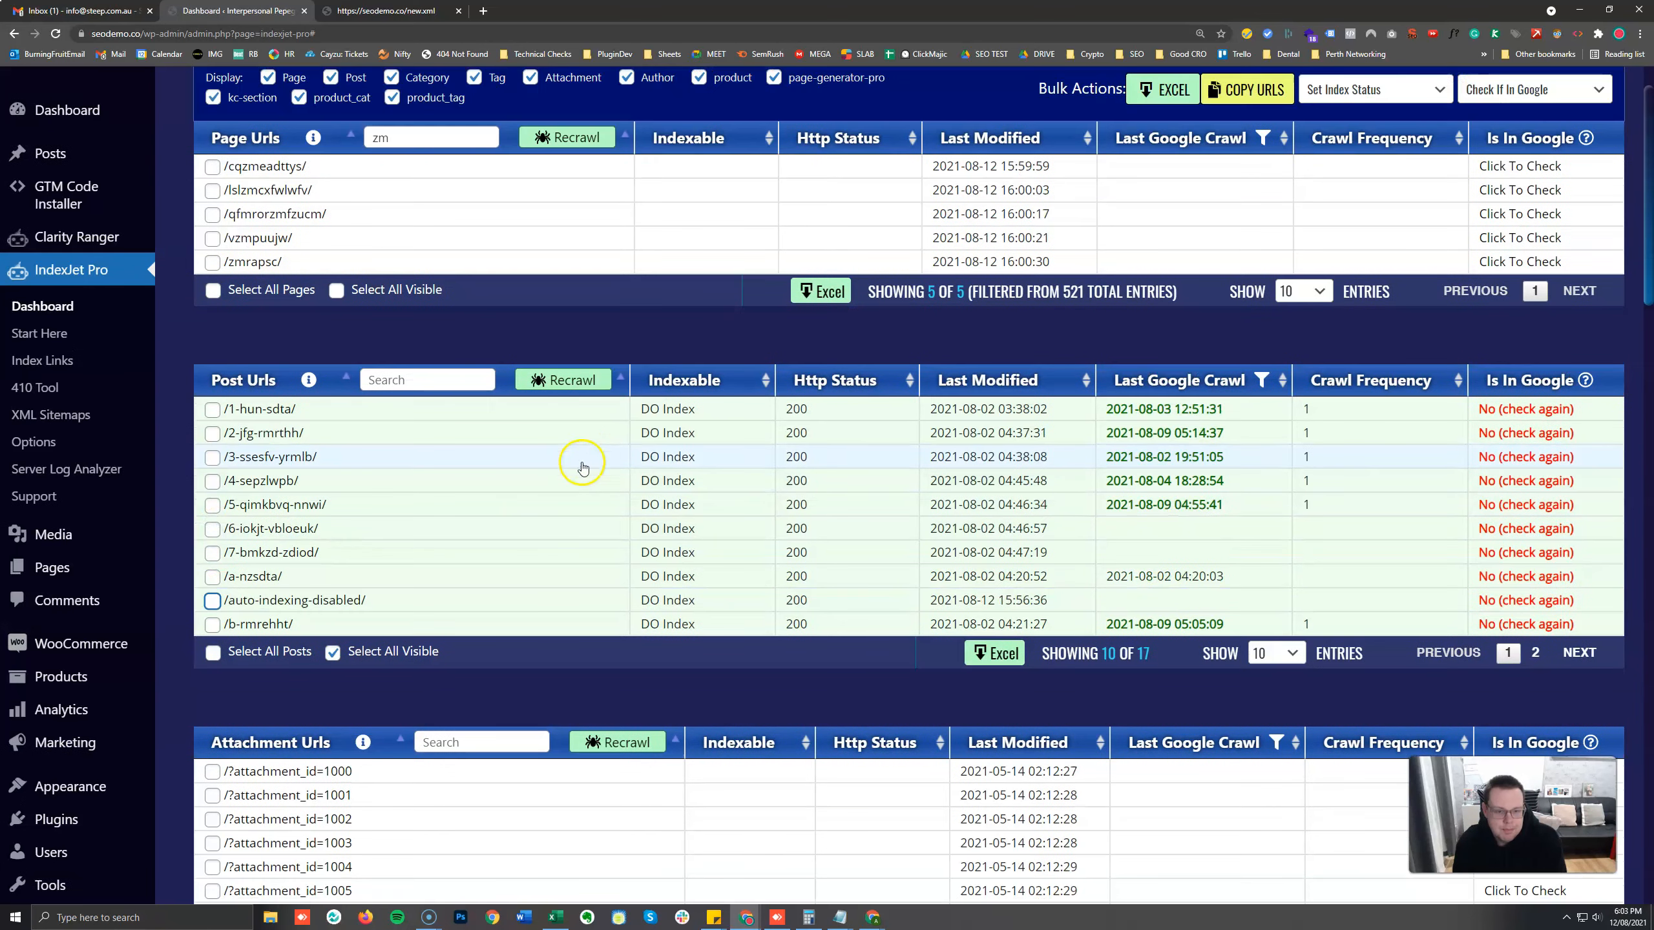
{"action": "scroll", "coordinate": [580, 465], "scroll_direction": "up", "scroll_amount": 2}
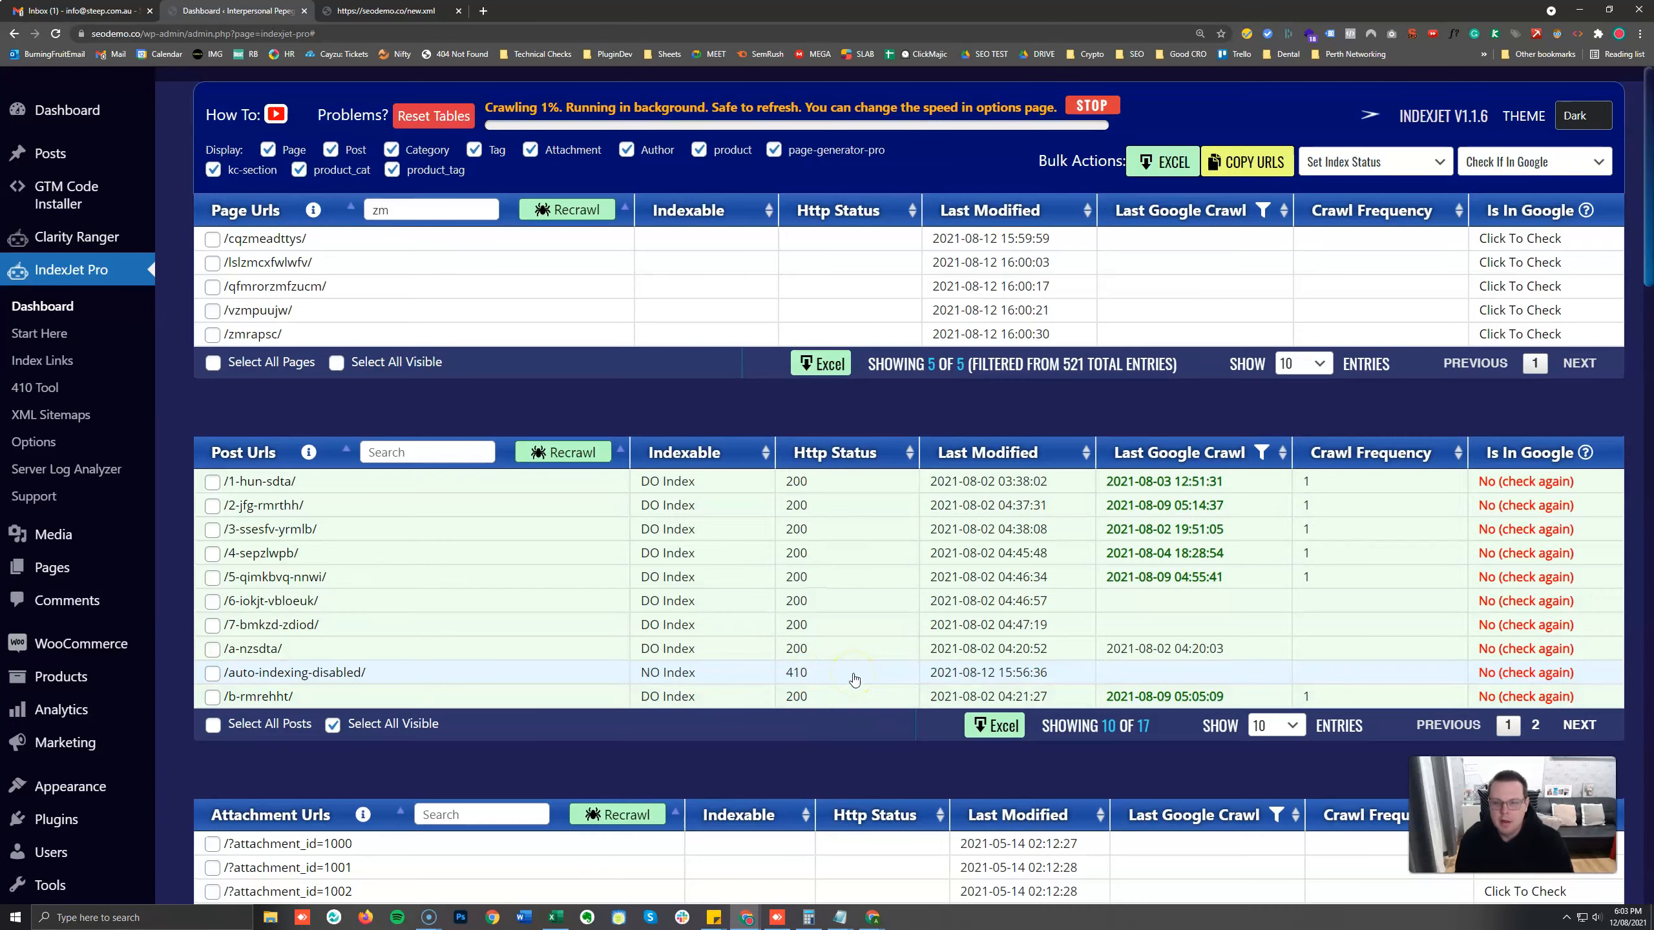
{"action": "scroll", "coordinate": [855, 675], "scroll_direction": "down", "scroll_amount": 1}
{"action": "scroll", "coordinate": [858, 668], "scroll_direction": "up", "scroll_amount": 1}
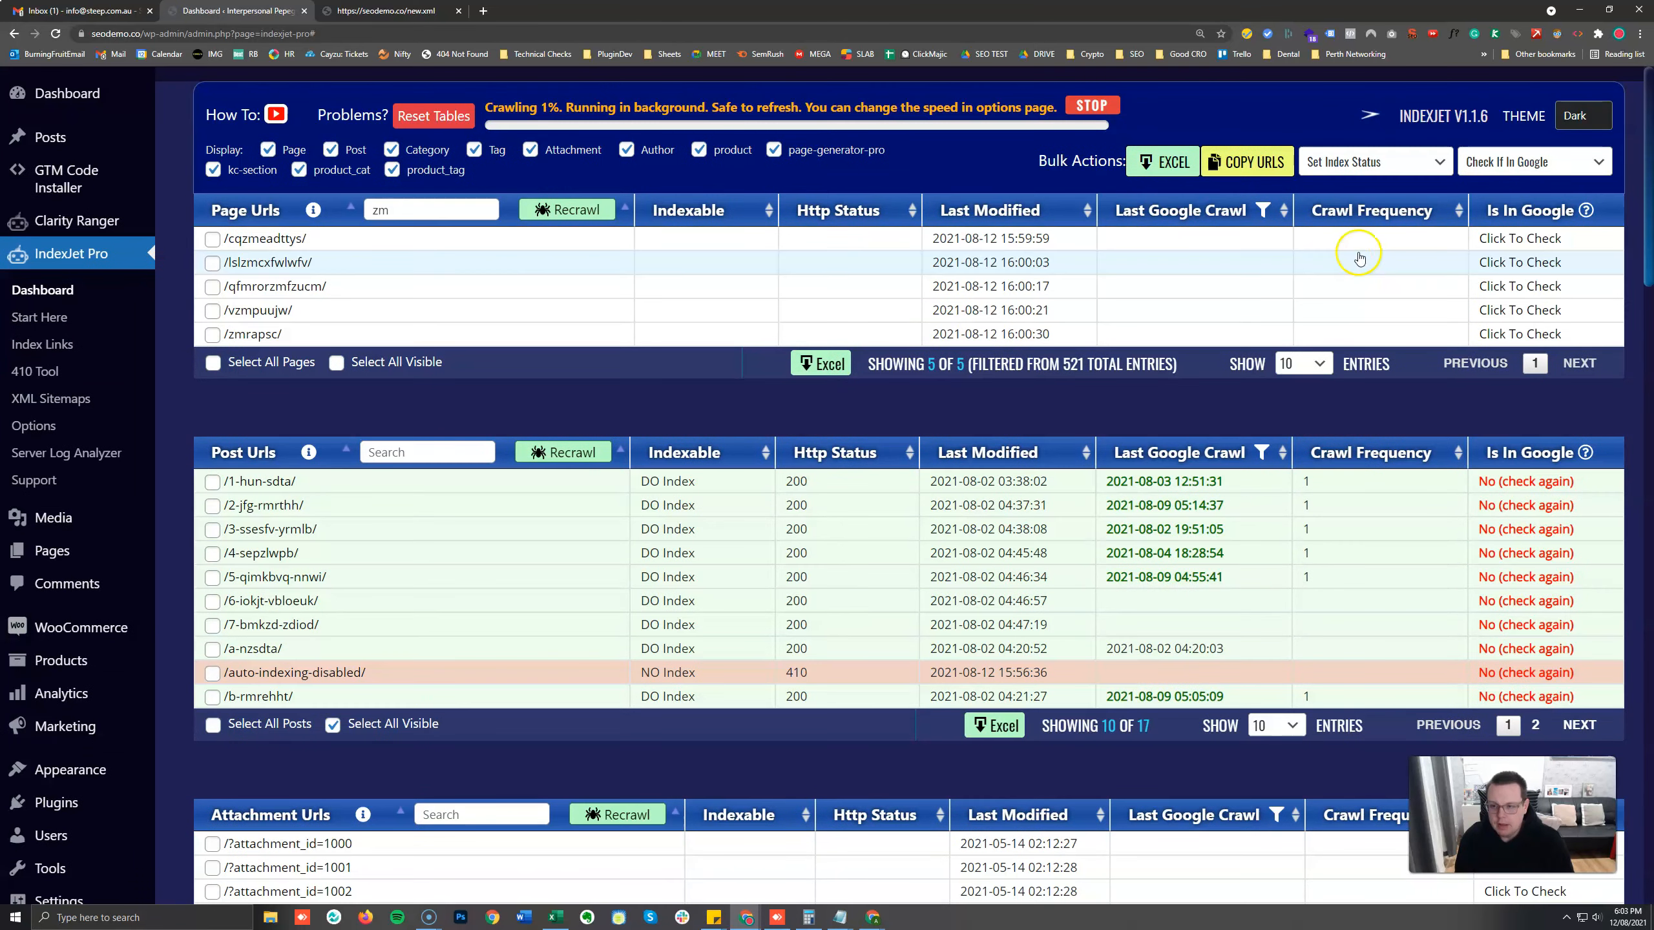
Review the Set Index Status options and the other bulk action list, leaving the dashboard's settings as they are.
{"action": "left_click", "coordinate": [1373, 168]}
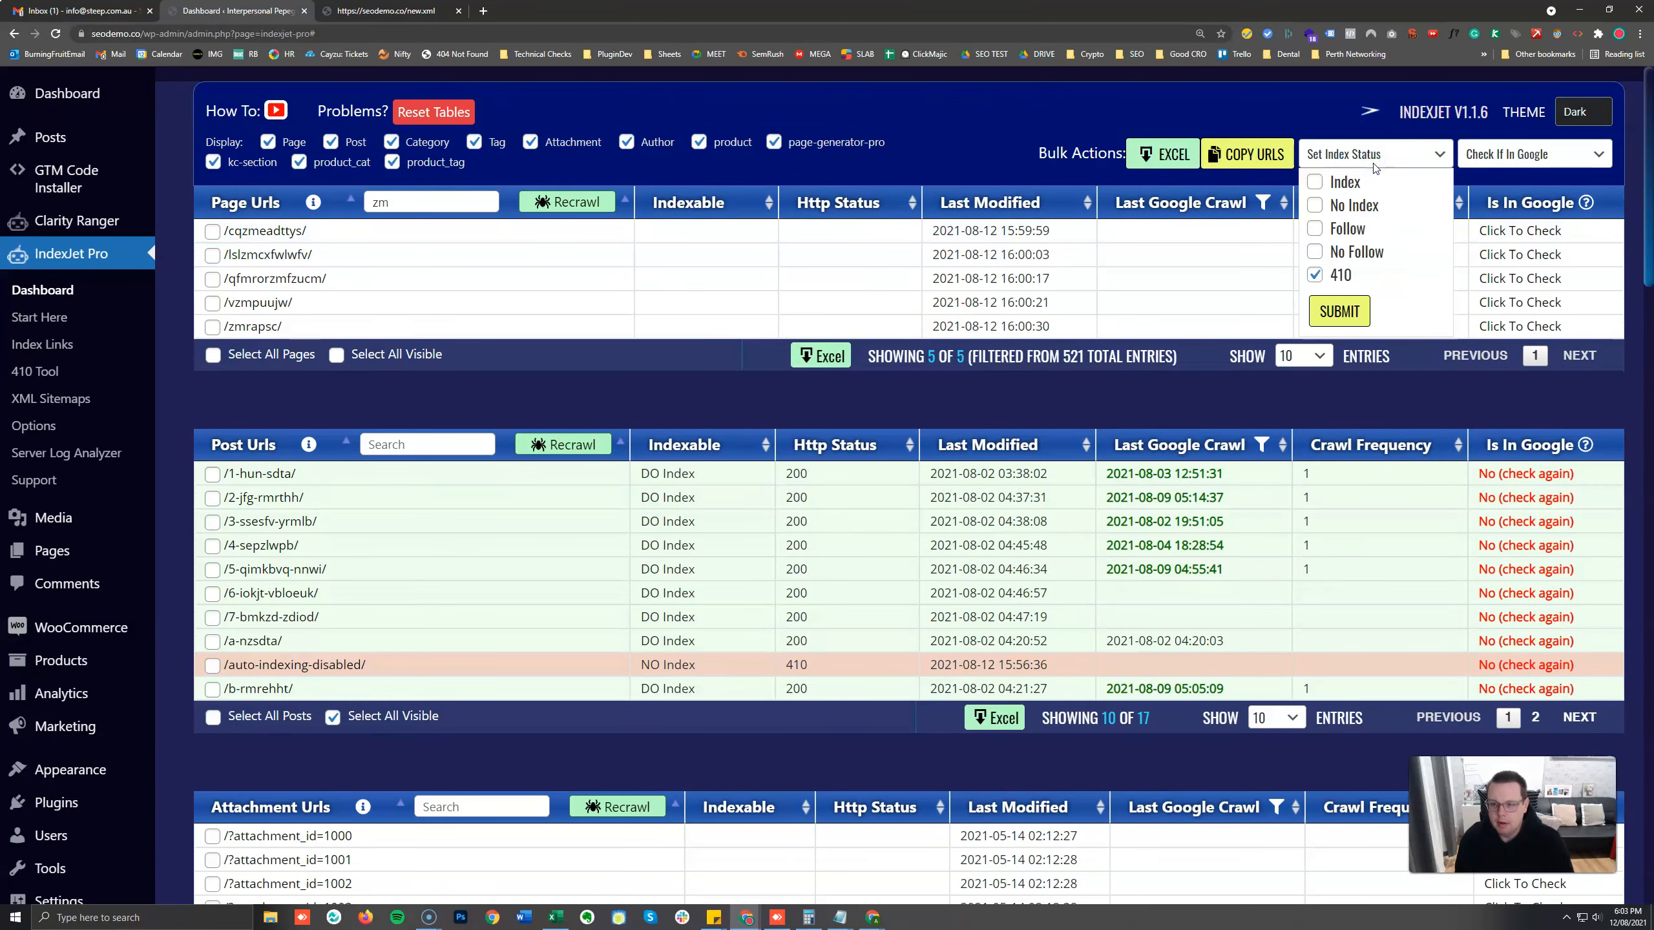
{"action": "left_click", "coordinate": [1047, 128]}
{"action": "left_click", "coordinate": [1378, 157]}
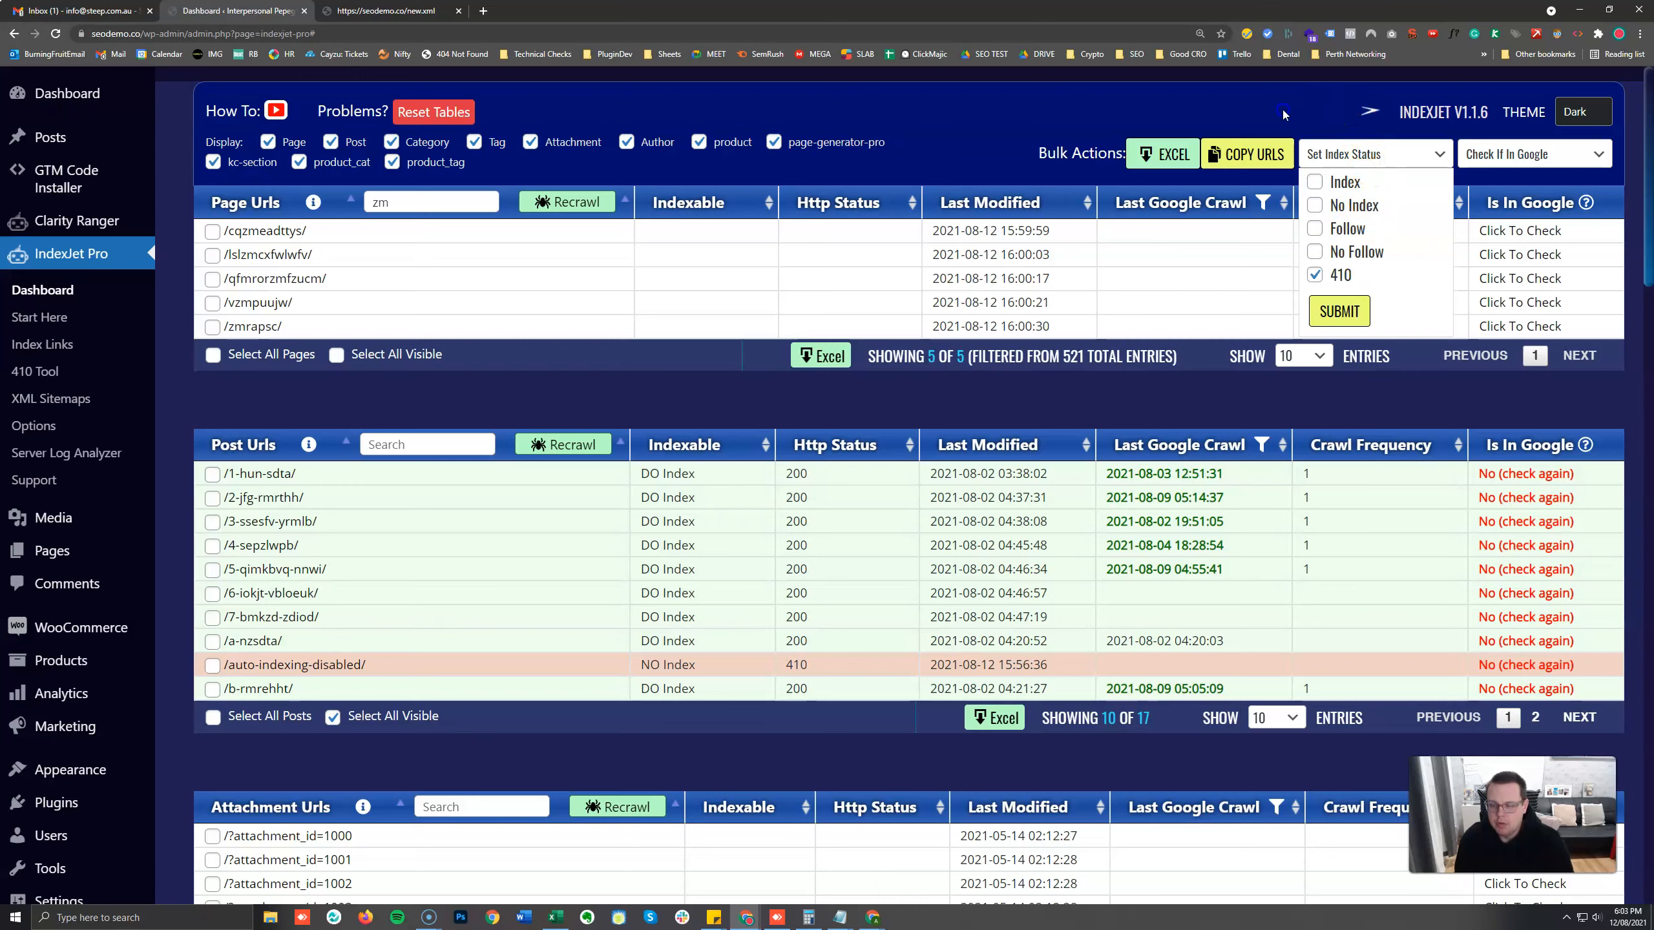
{"action": "left_click", "coordinate": [1333, 106]}
{"action": "left_click", "coordinate": [1530, 157]}
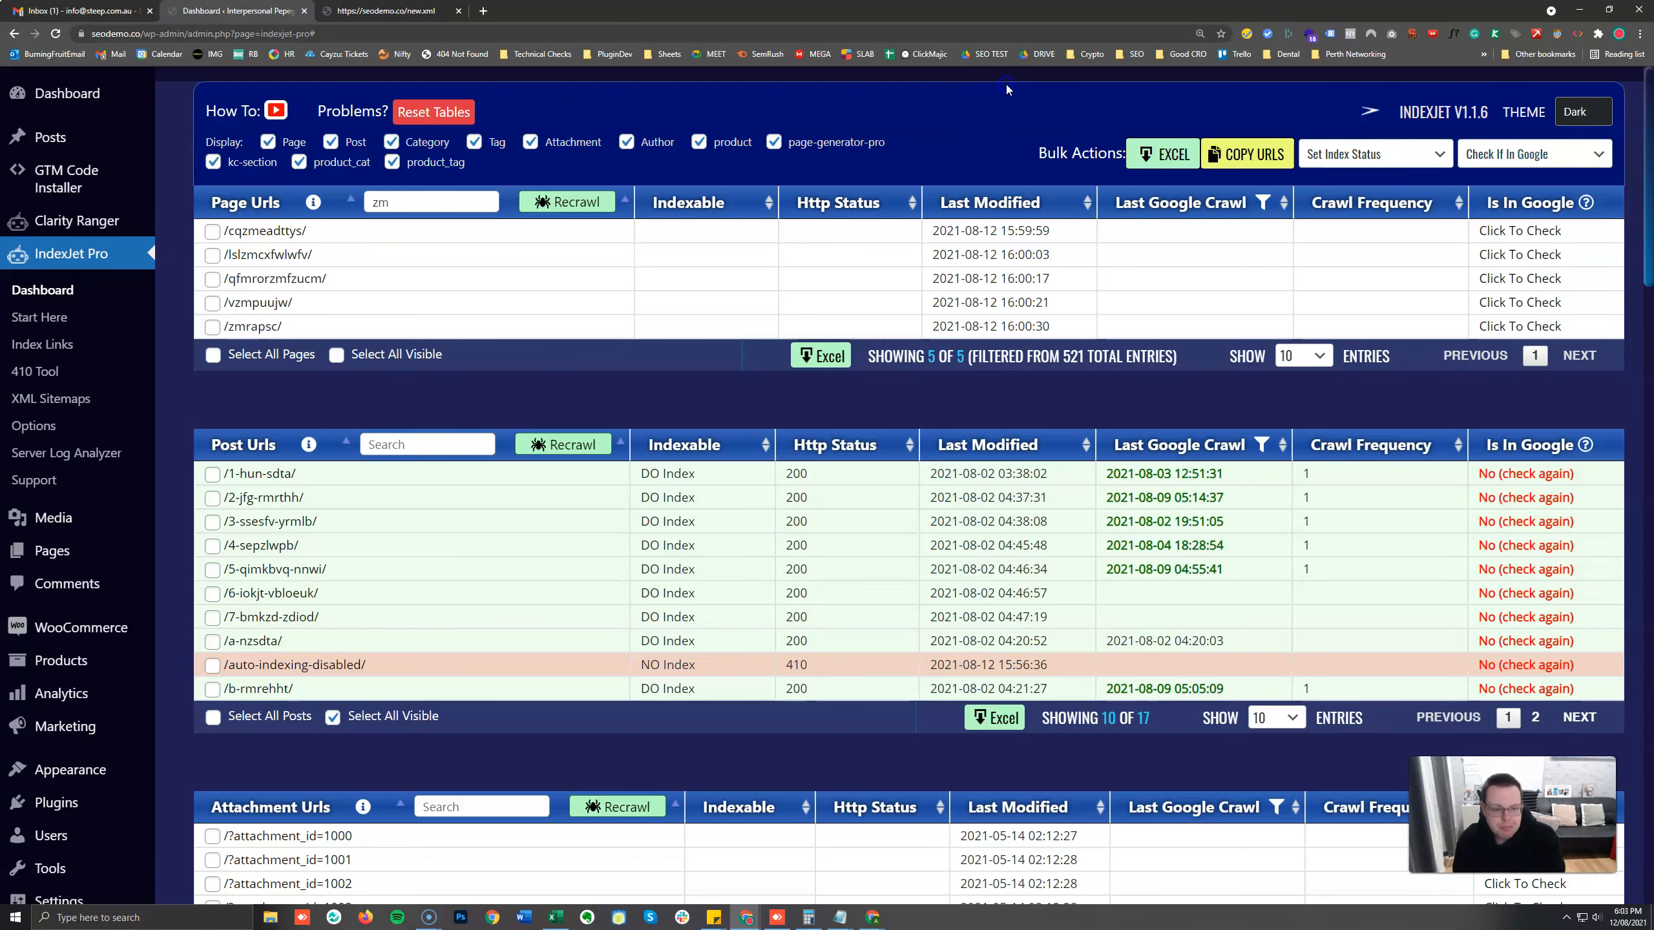
{"action": "scroll", "coordinate": [924, 322], "scroll_direction": "down", "scroll_amount": 10}
{"action": "scroll", "coordinate": [924, 322], "scroll_direction": "up", "scroll_amount": 6}
{"action": "scroll", "coordinate": [925, 325], "scroll_direction": "up", "scroll_amount": 5}
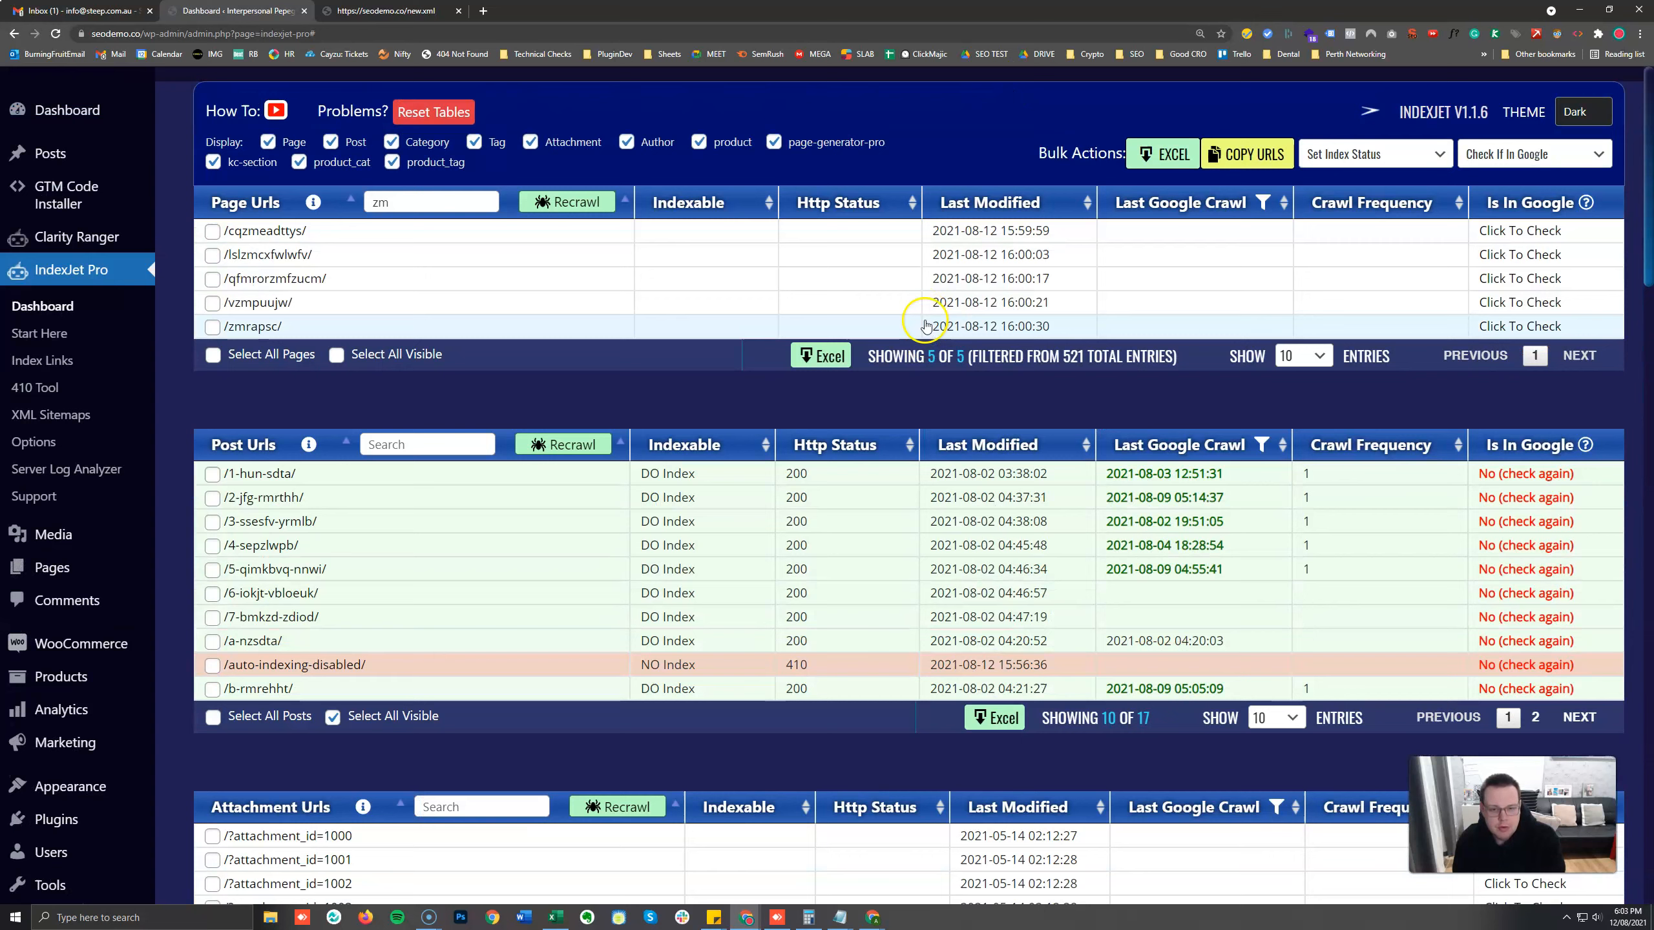
Open the IndexJet Pro Support page and review the link to the official support form.
{"action": "left_click", "coordinate": [50, 501]}
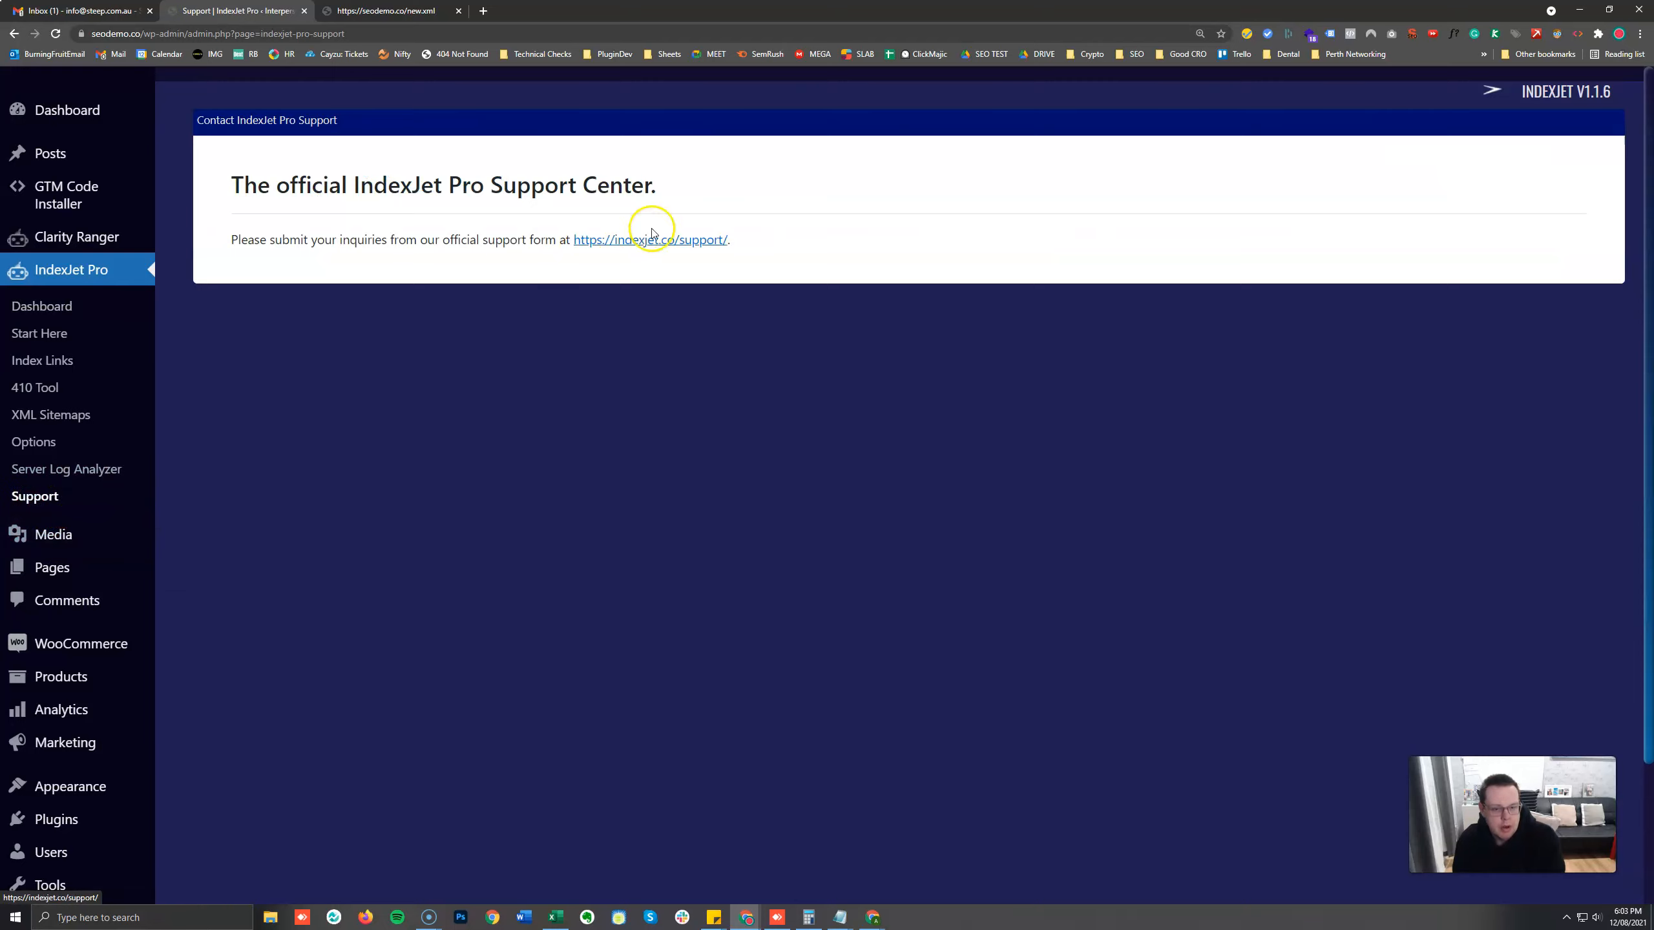
{"action": "left_click_drag", "start_coordinate": [772, 240], "coordinate": [542, 232]}
{"action": "left_click", "coordinate": [509, 233]}
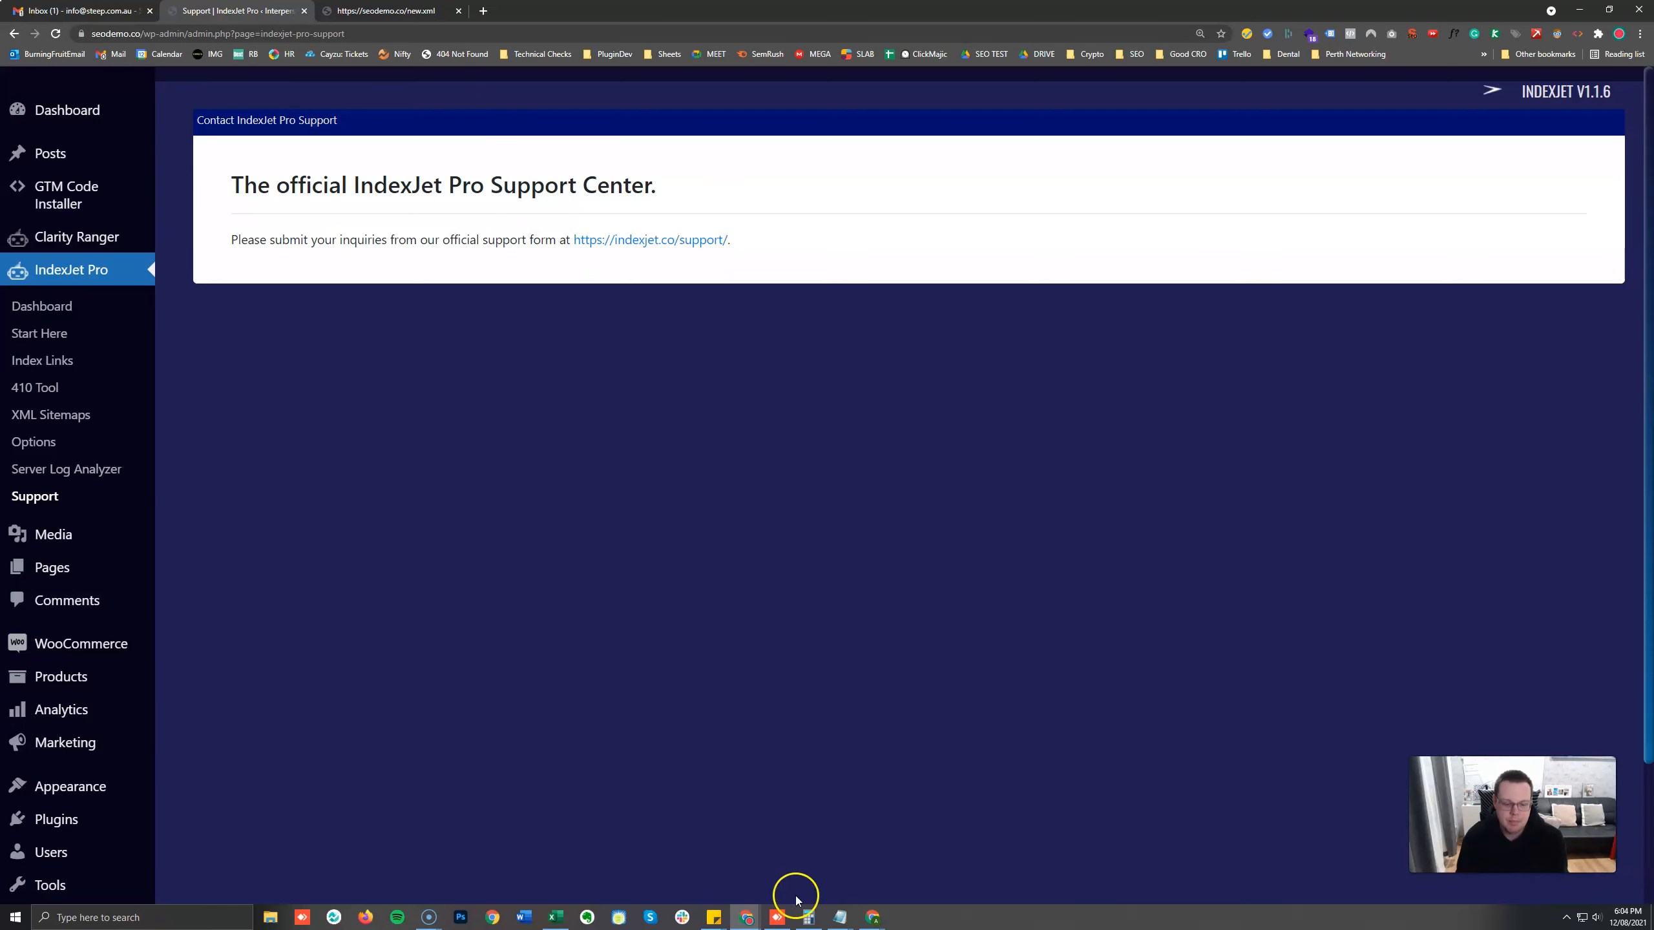
{"action": "mouse_move", "coordinate": [428, 917]}
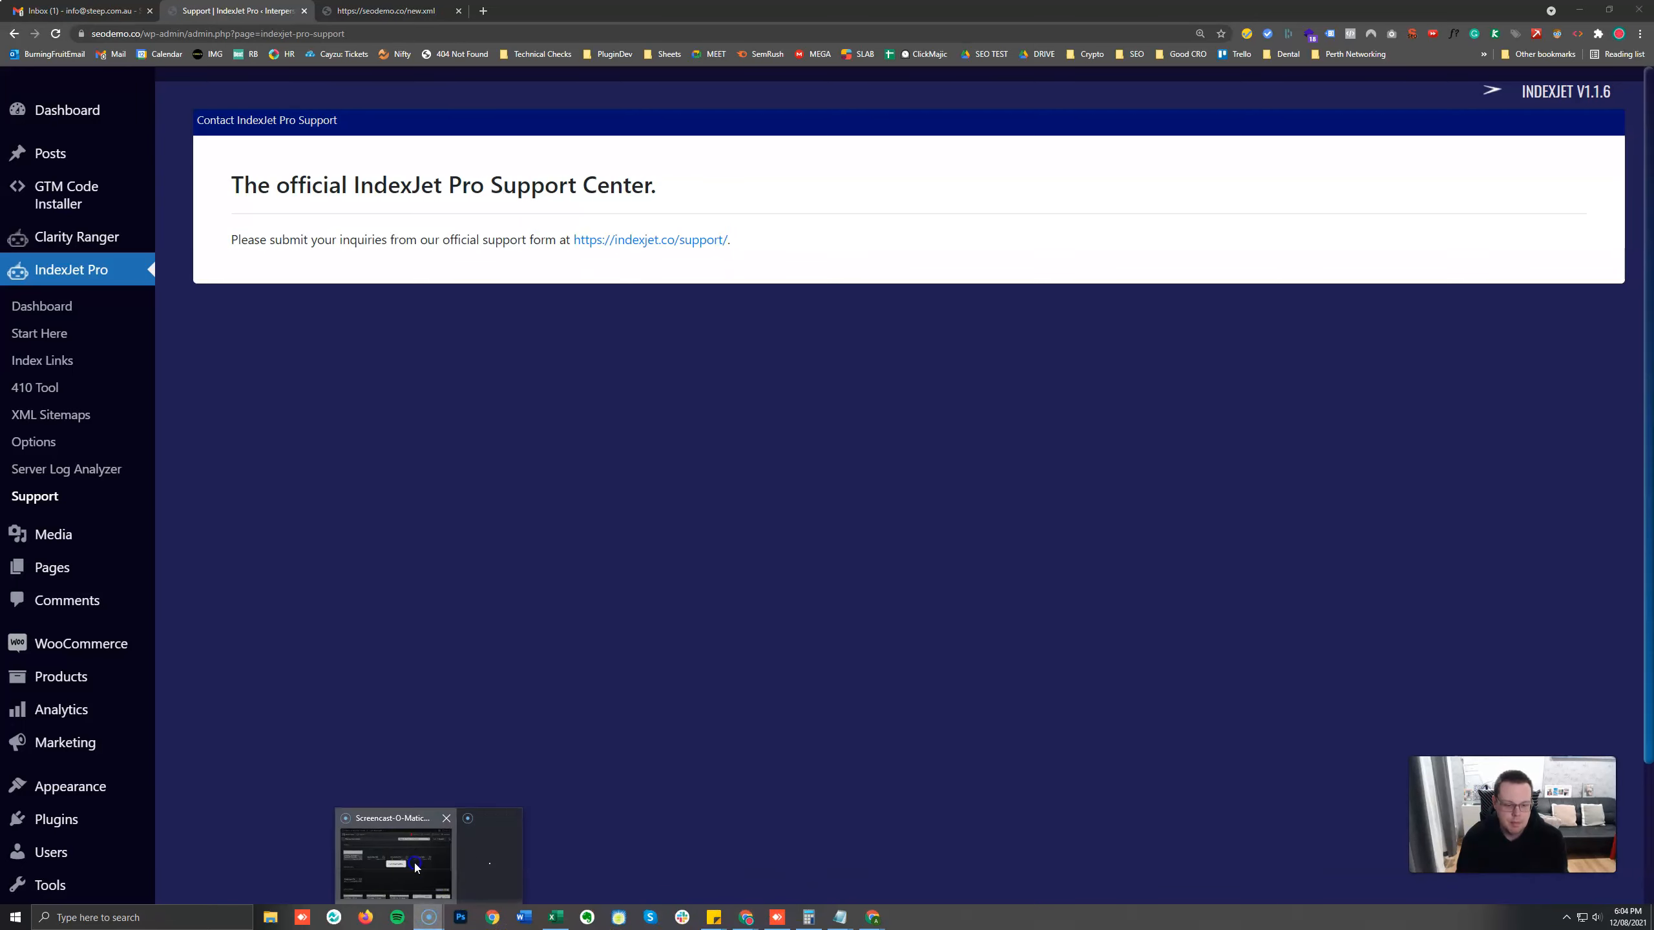